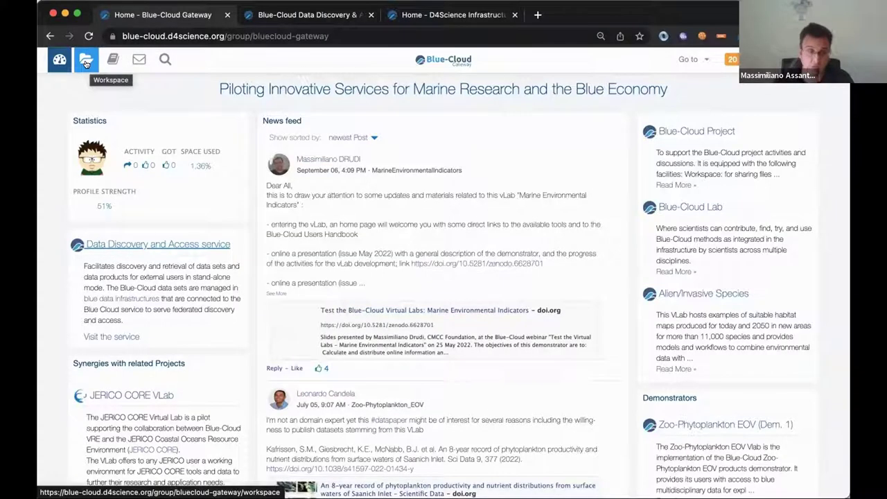
Open the workspace and read its how-to hints on sharing, shareable links, uploading and version control
click(86, 61)
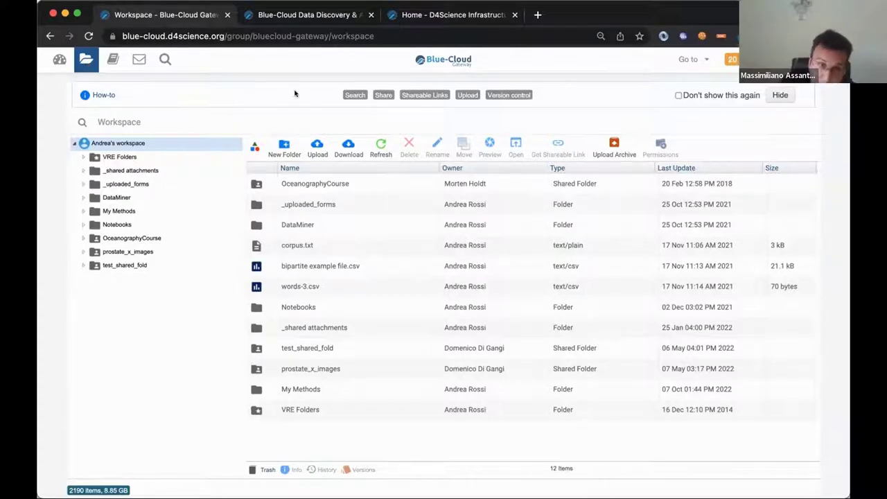
mouse_move(377, 93)
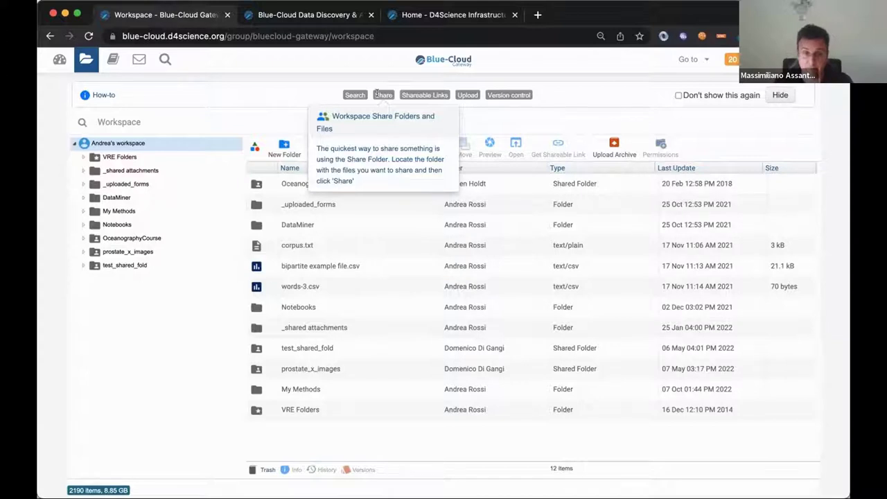
click(409, 93)
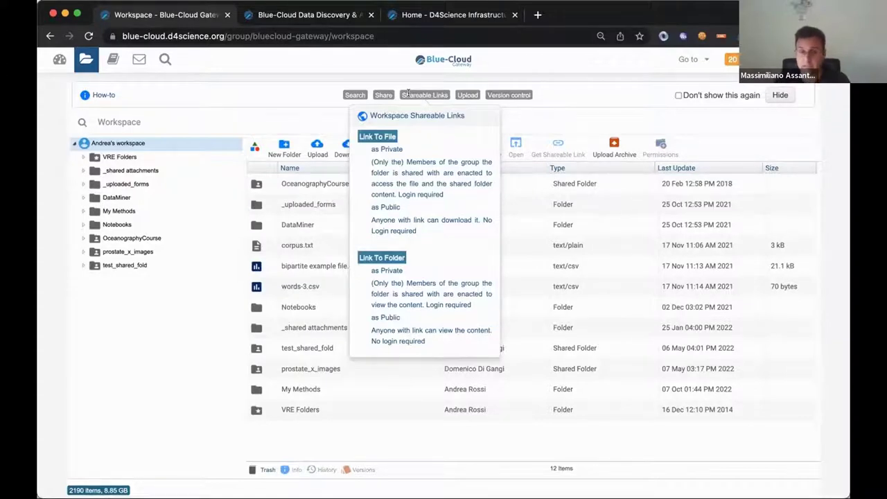
mouse_move(456, 93)
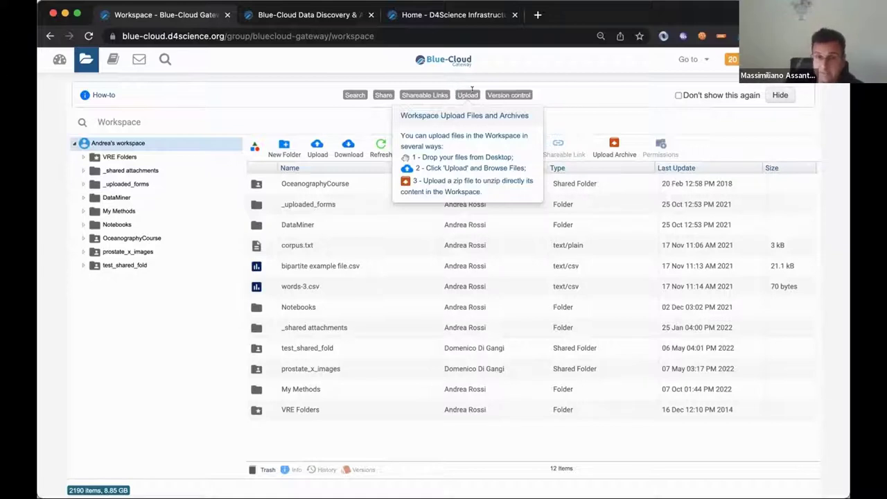
mouse_move(497, 89)
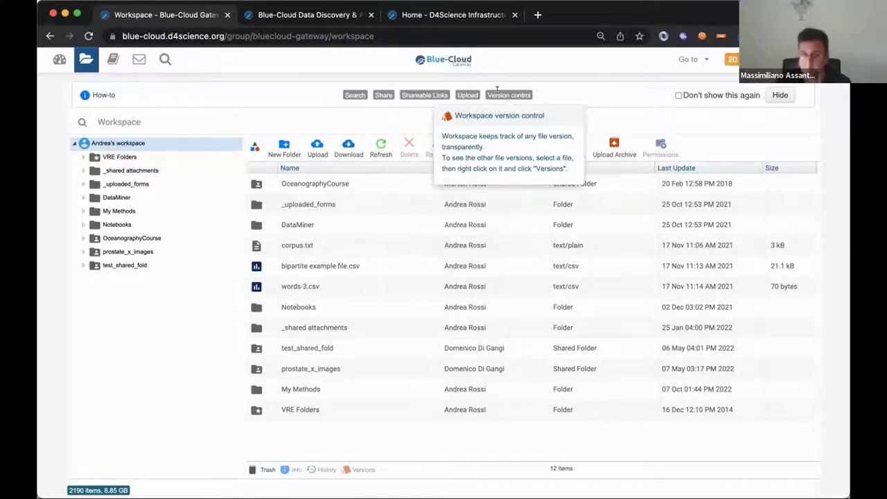
Open the Blue-Cloud data catalogue and list the items of the Zoo-Phytoplankton EOV virtual lab
click(109, 61)
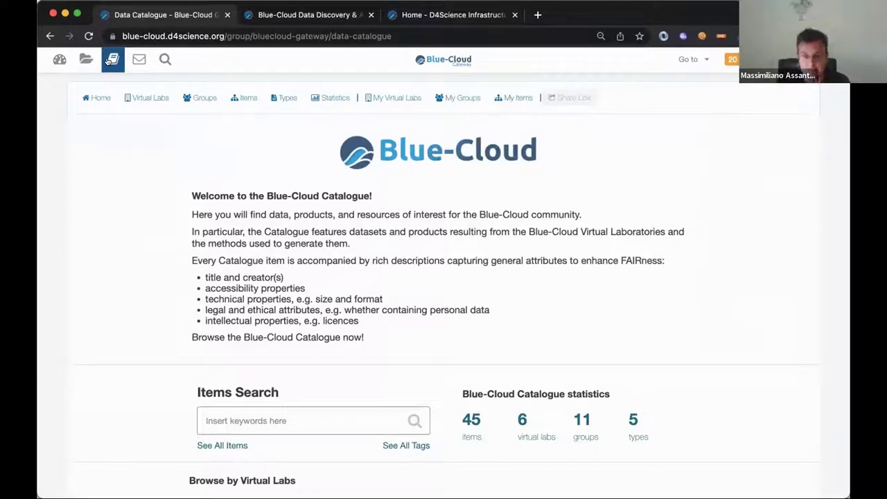
scroll(194, 137, down, 3)
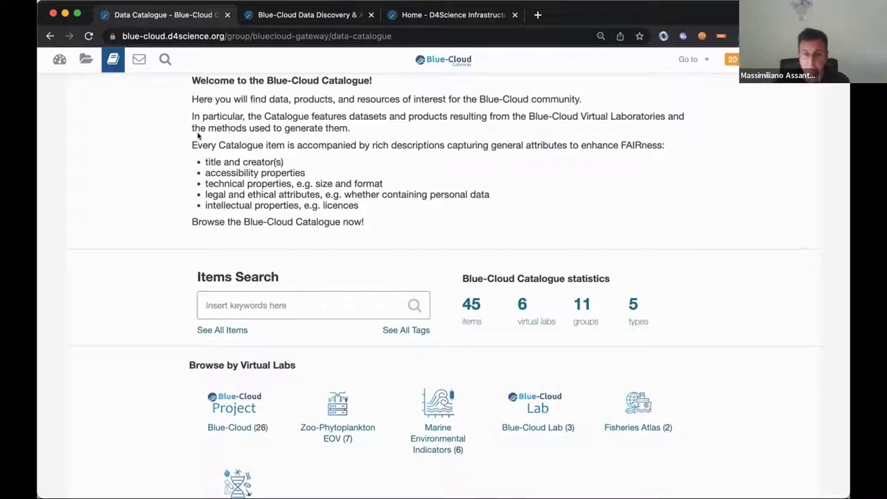
scroll(199, 136, down, 3)
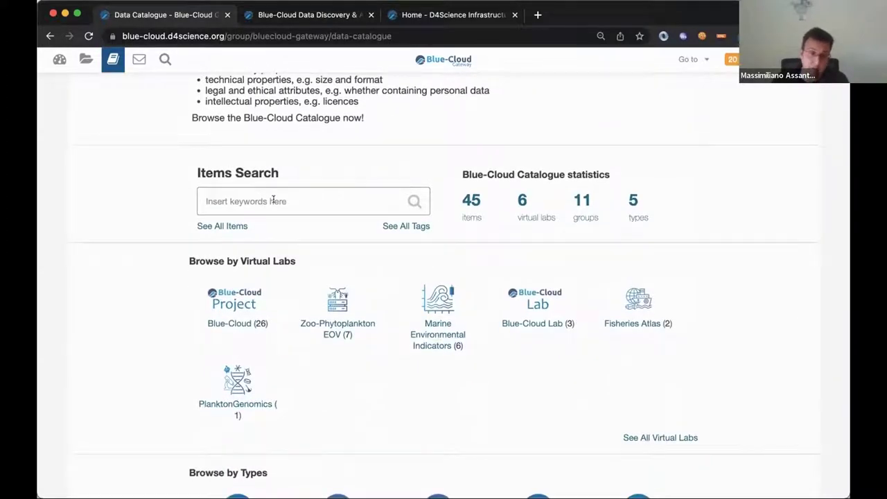
scroll(293, 200, down, 2)
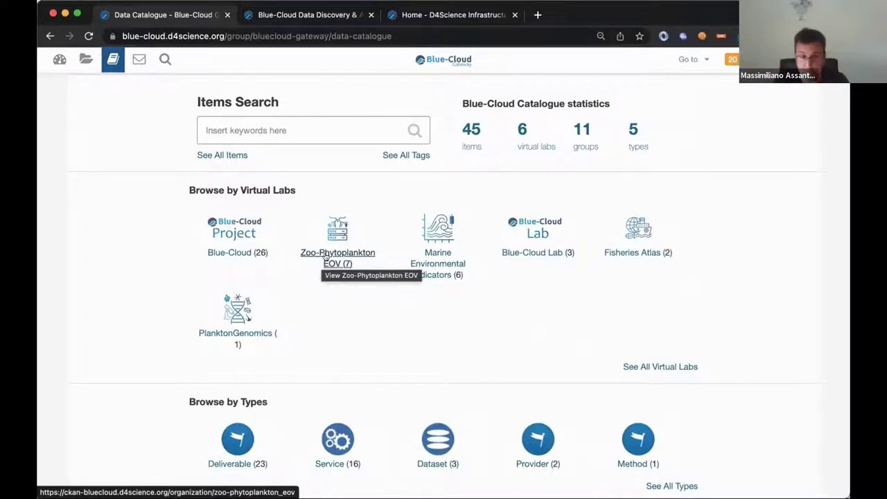
click(358, 257)
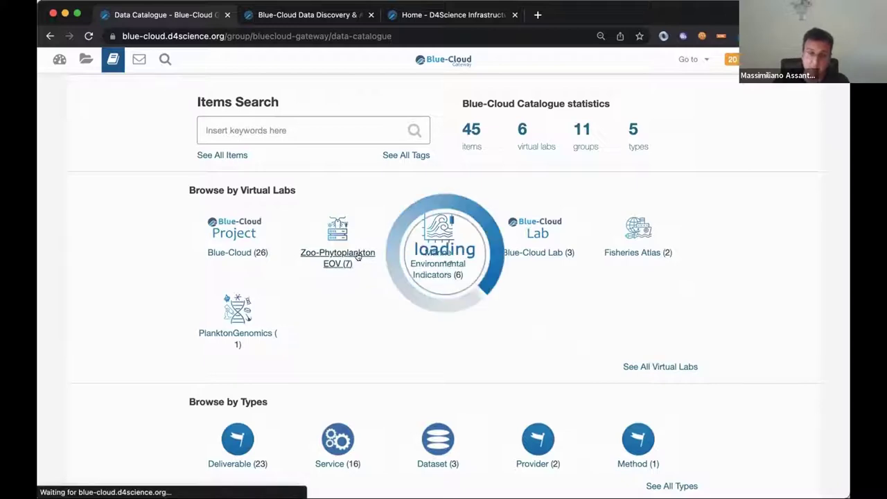
scroll(463, 265, up, 5)
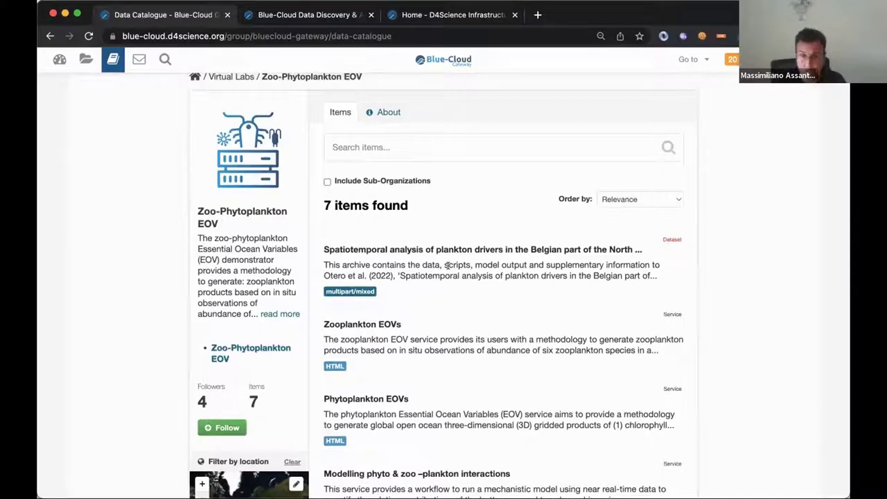
Open the dataset on spatiotemporal analysis of plankton drivers and examine its resources, identity, coverage, access modality and technical details
click(446, 252)
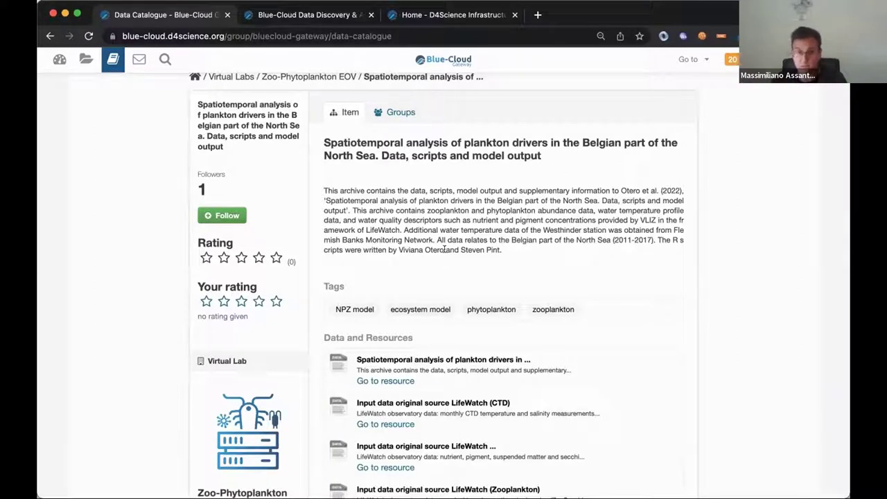
scroll(446, 259, down, 5)
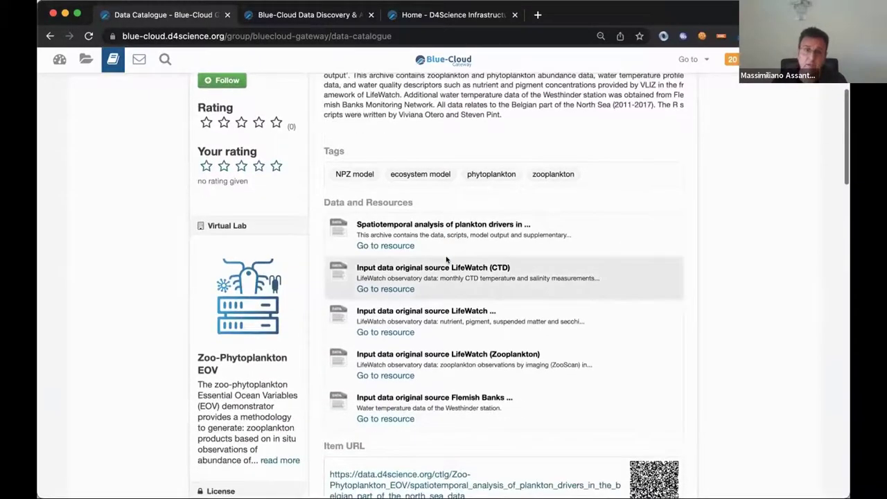
scroll(451, 229, down, 2)
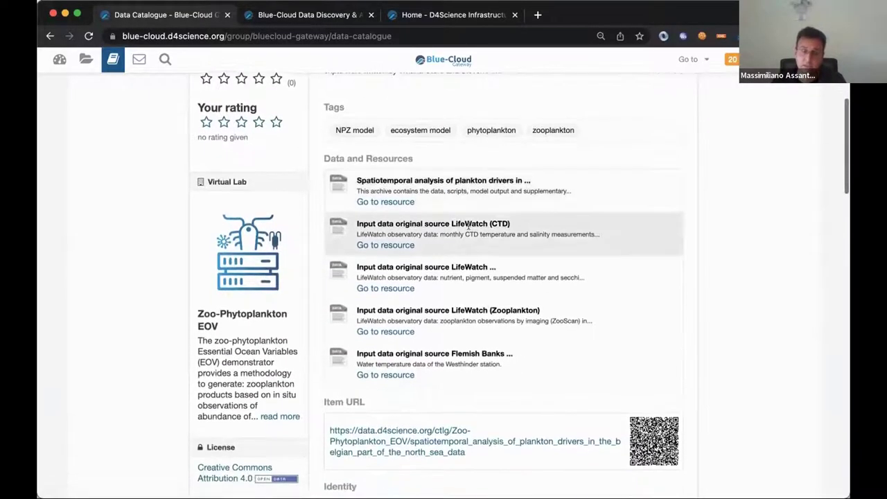
scroll(462, 234, down, 4)
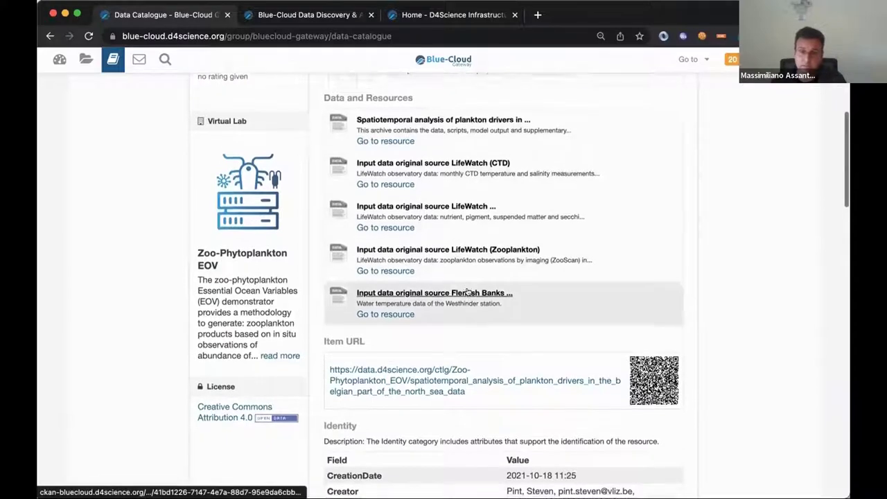
scroll(468, 295, down, 6)
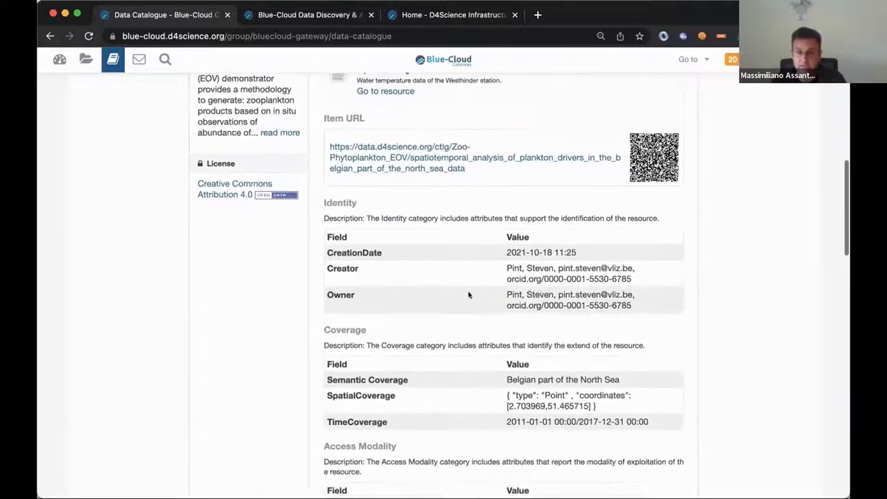
scroll(400, 228, down, 2)
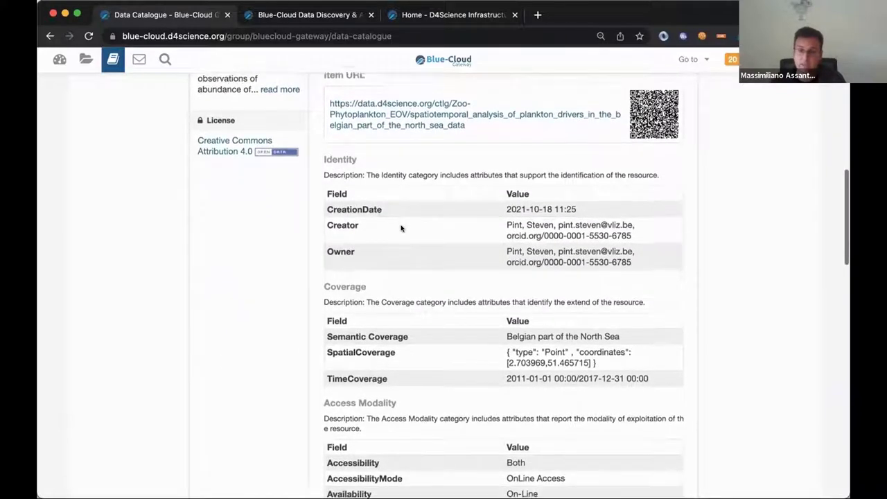
scroll(401, 228, down, 1)
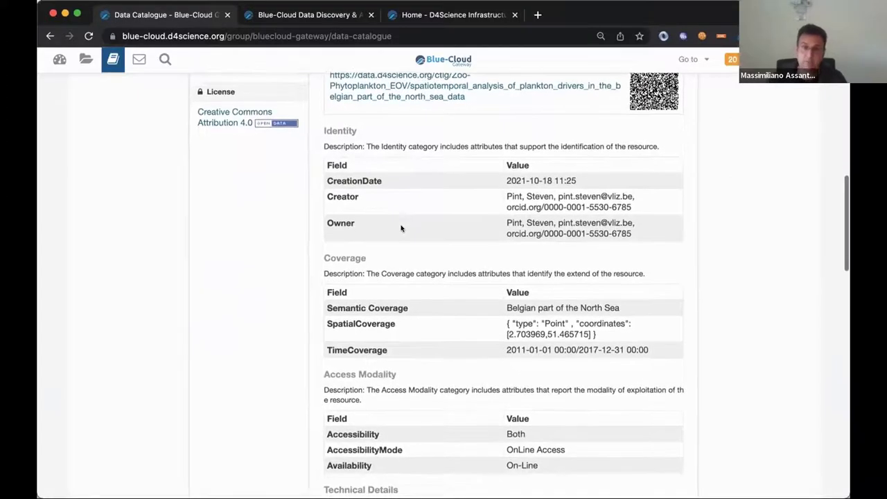
scroll(400, 228, down, 3)
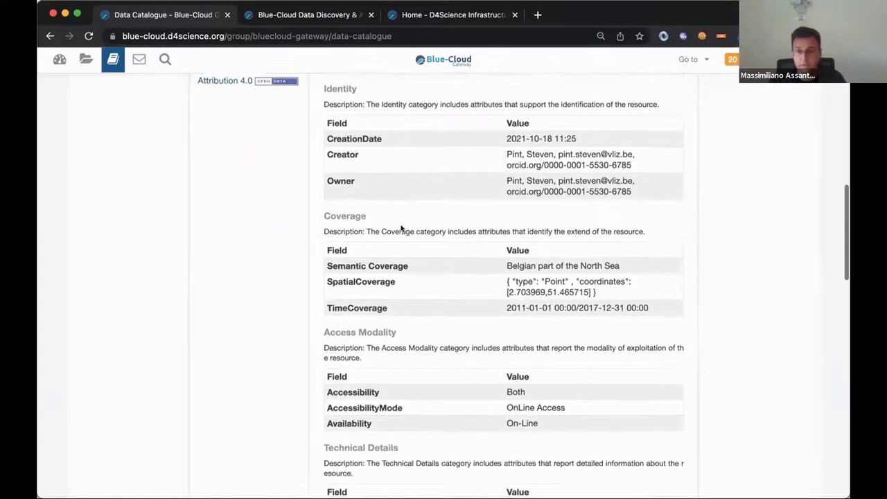
scroll(387, 253, down, 4)
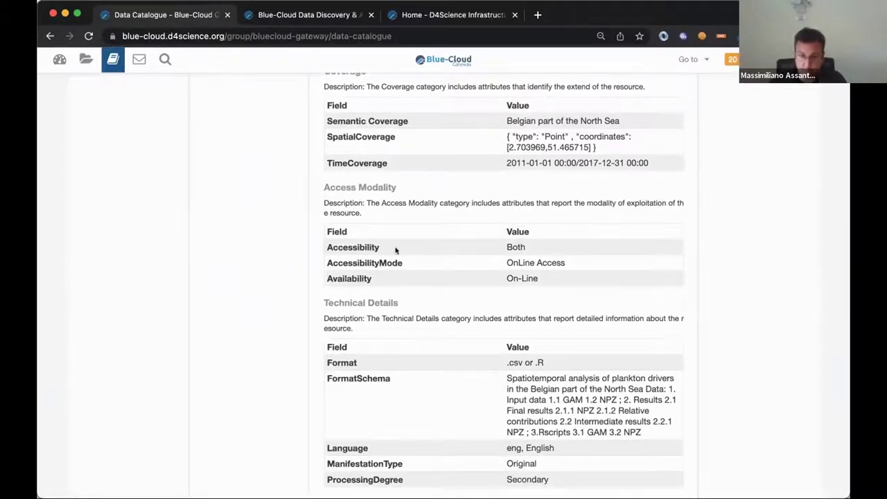
Open the dataset's first resource, the spatiotemporal analysis archive, and follow its URL to the shared workspace folder
scroll(388, 242, up, 15)
scroll(401, 244, up, 2)
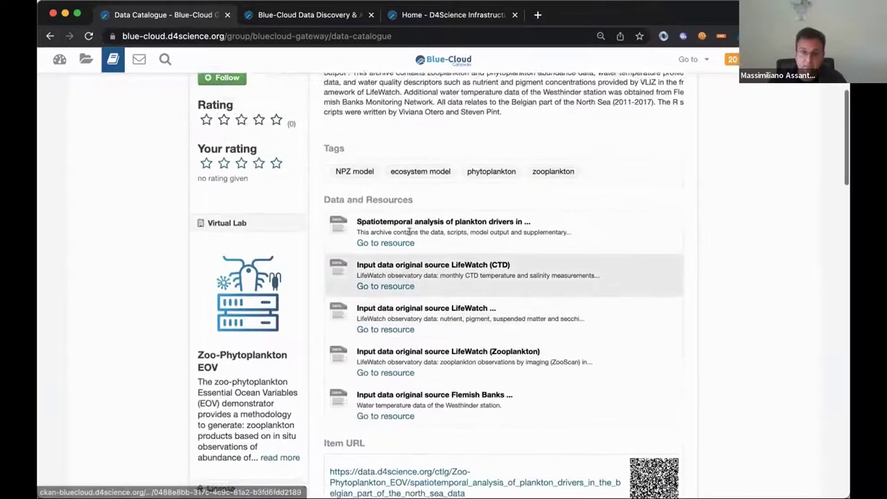
click(390, 258)
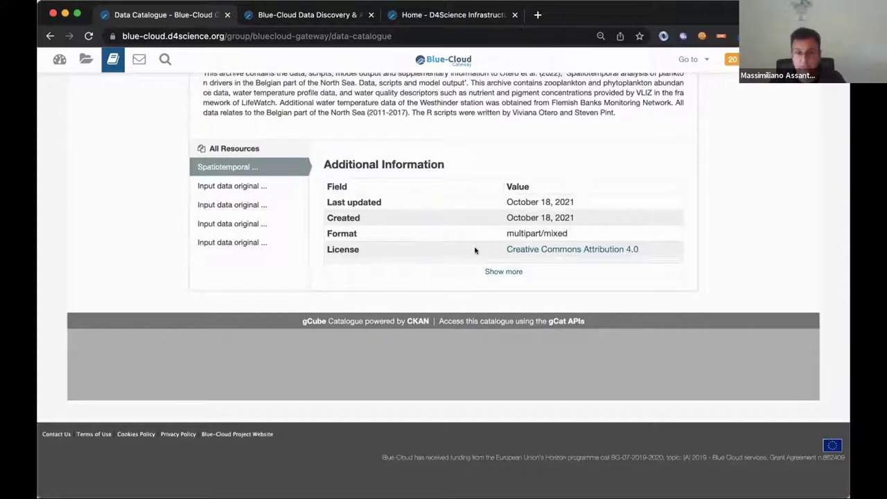
scroll(476, 250, up, 4)
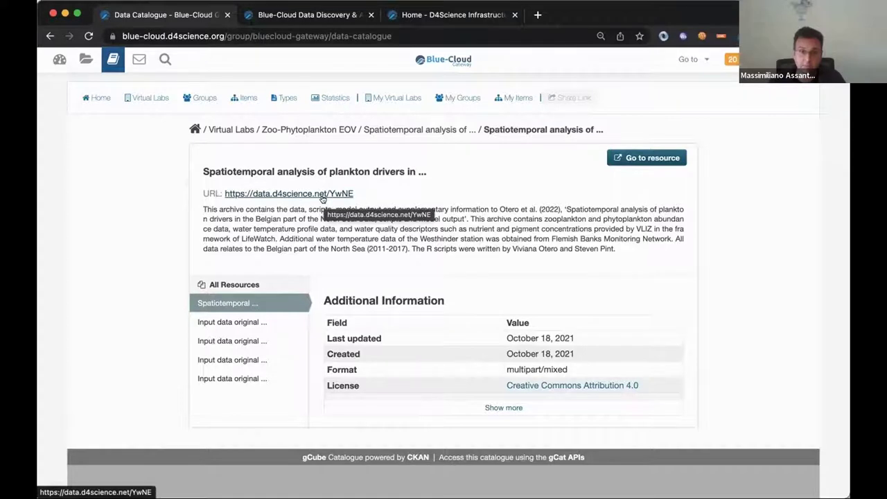
click(322, 195)
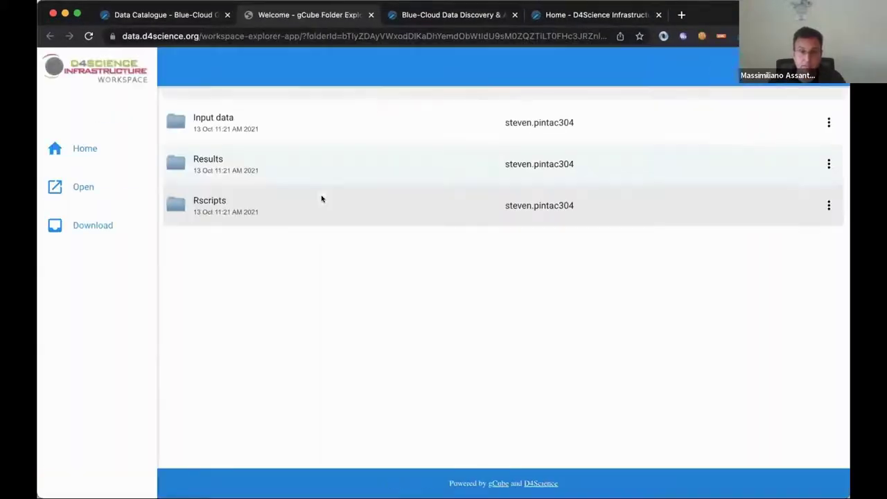
Navigate the shared archive through Results, Final results and NPZ to the station330_iter2 folder
double_click(213, 170)
double_click(215, 132)
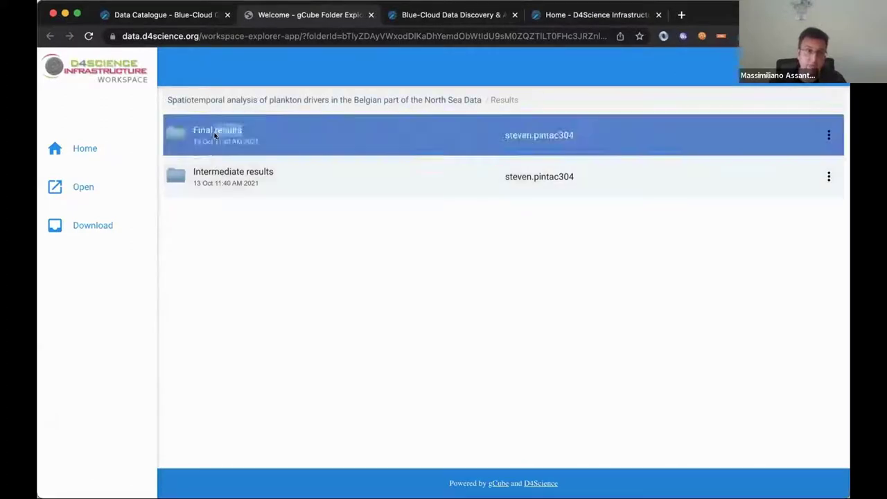
click(226, 171)
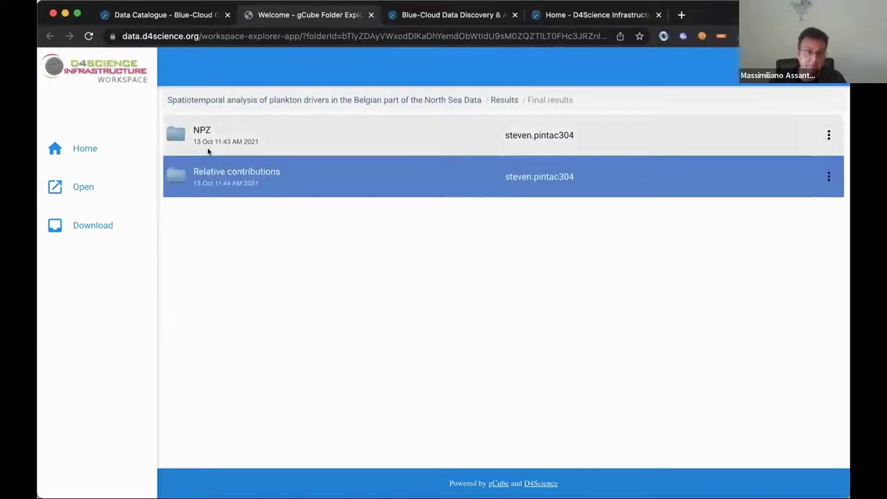
double_click(205, 133)
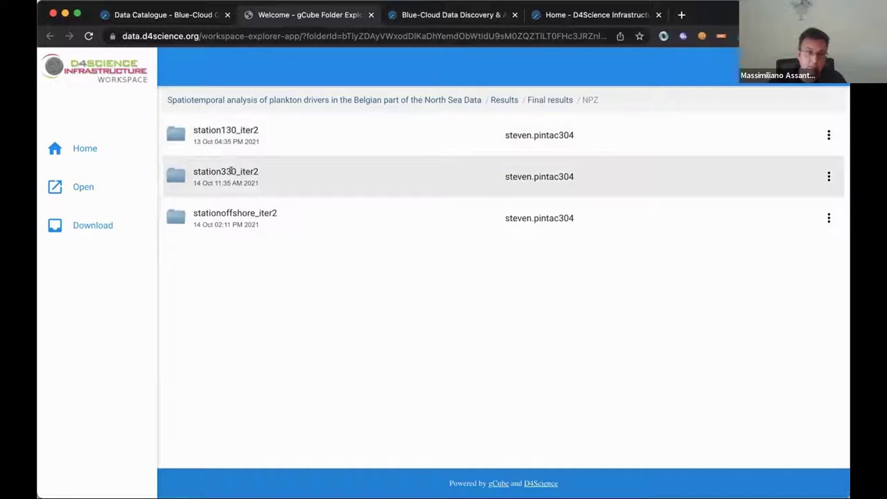
double_click(231, 171)
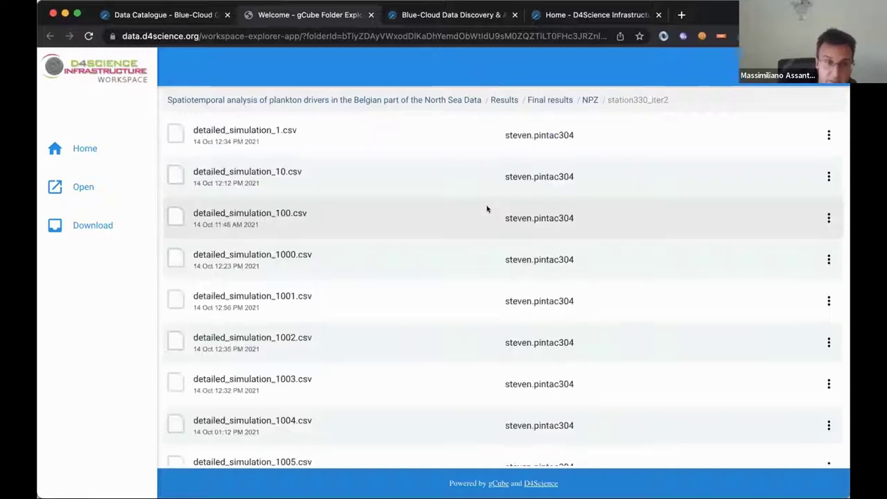
Look through the simulation CSV files, selecting detailed_simulation_1355.csv, and return to the archive's resource page in the Data Catalogue
scroll(487, 205, down, 5)
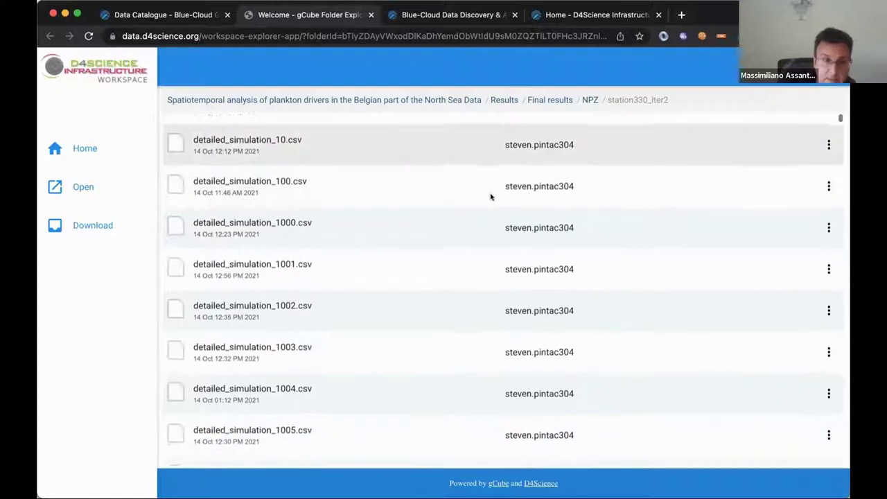
scroll(490, 198, down, 20)
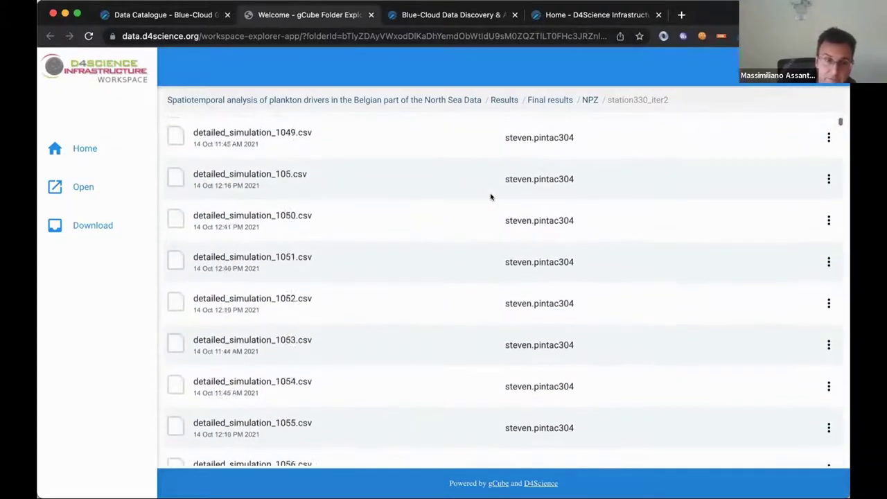
scroll(491, 198, down, 20)
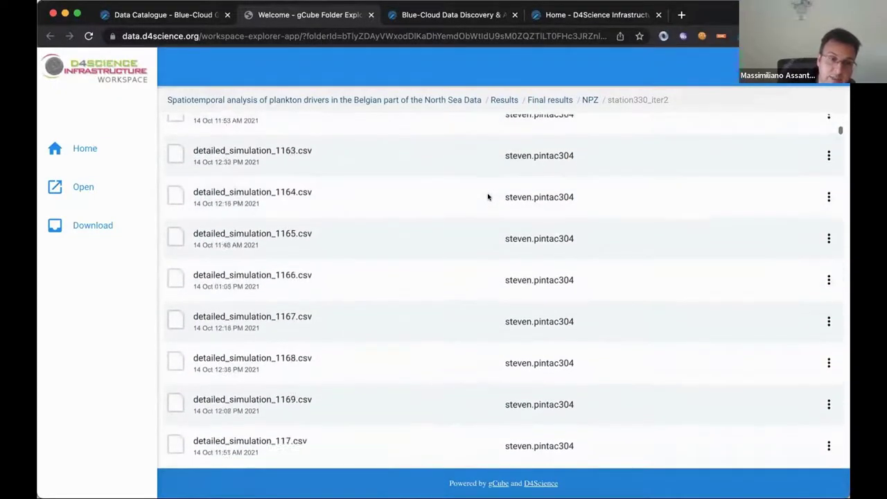
scroll(487, 197, down, 15)
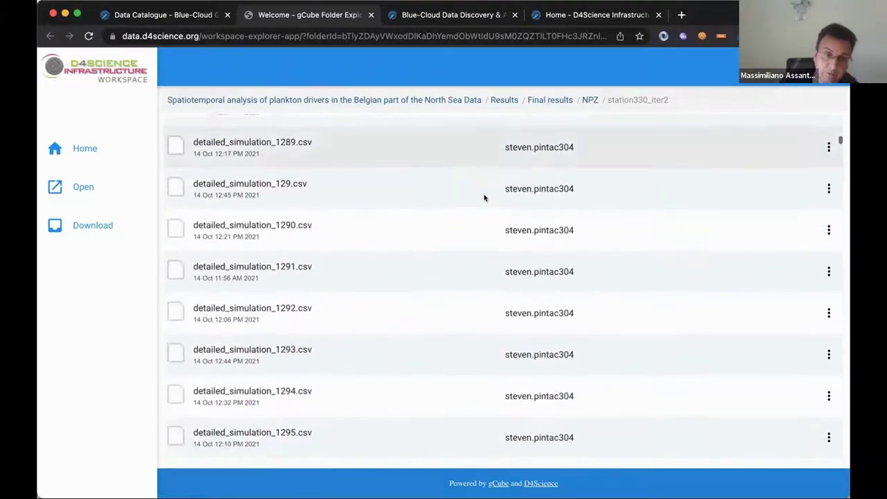
scroll(485, 197, down, 20)
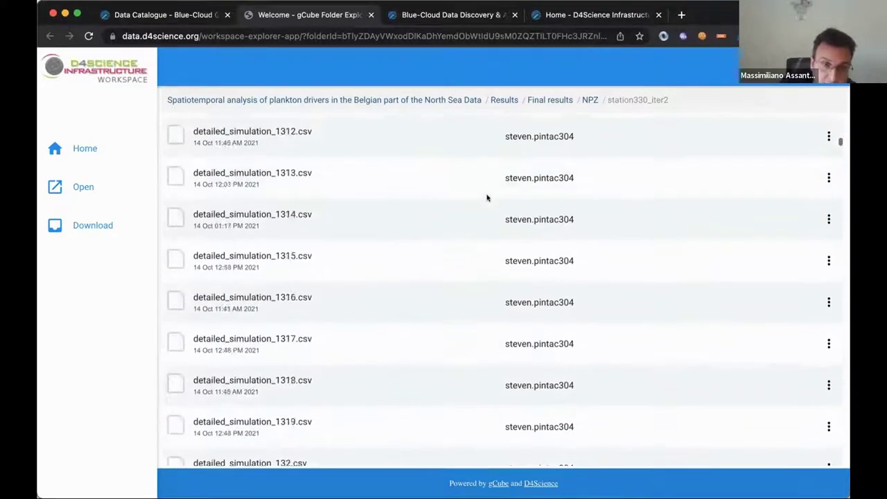
click(284, 223)
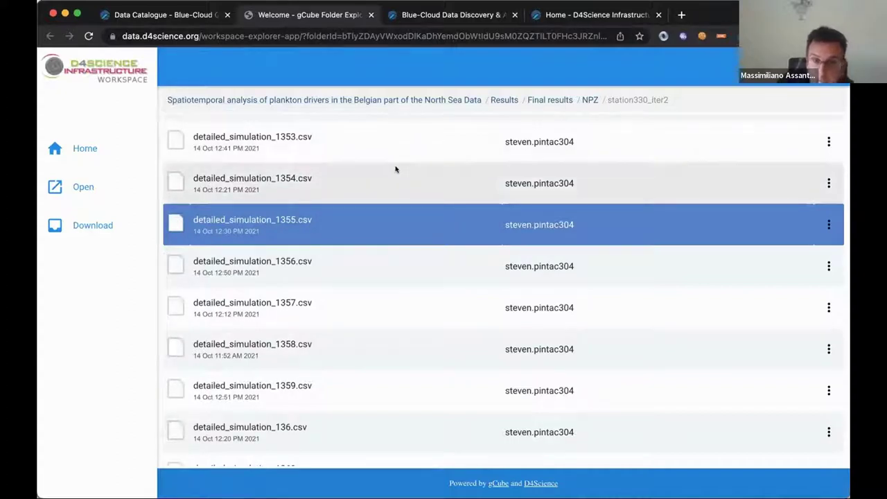
click(165, 14)
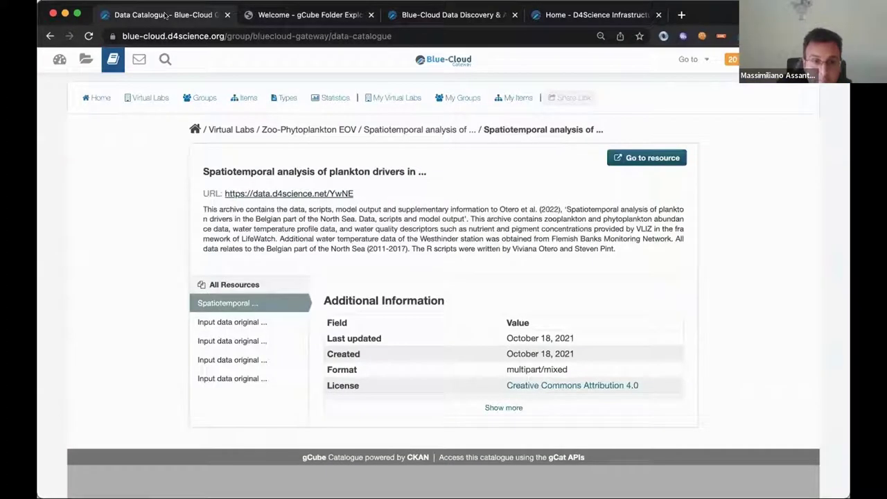
Open the gateway's Messages area and read the second message in the inbox
click(139, 61)
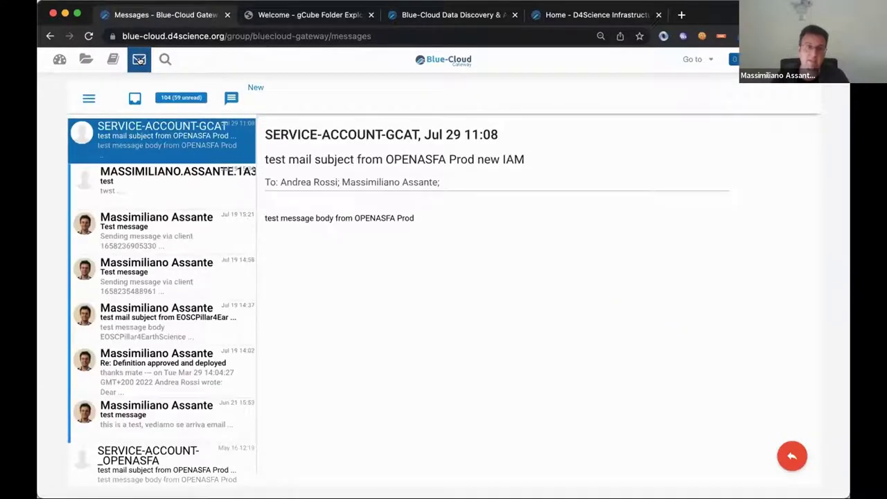
click(170, 187)
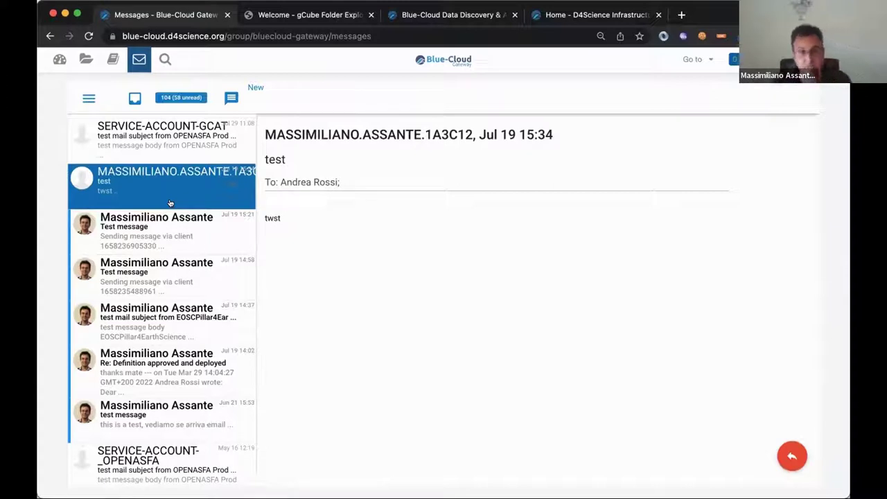
Start a new message, add a recipient from the suggested members, and enter the subject "aslfjasl"
click(231, 98)
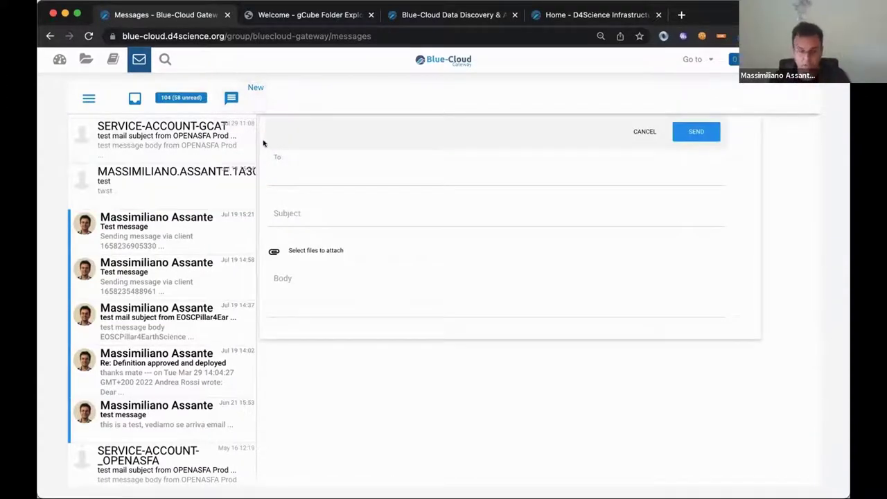
text(rita)
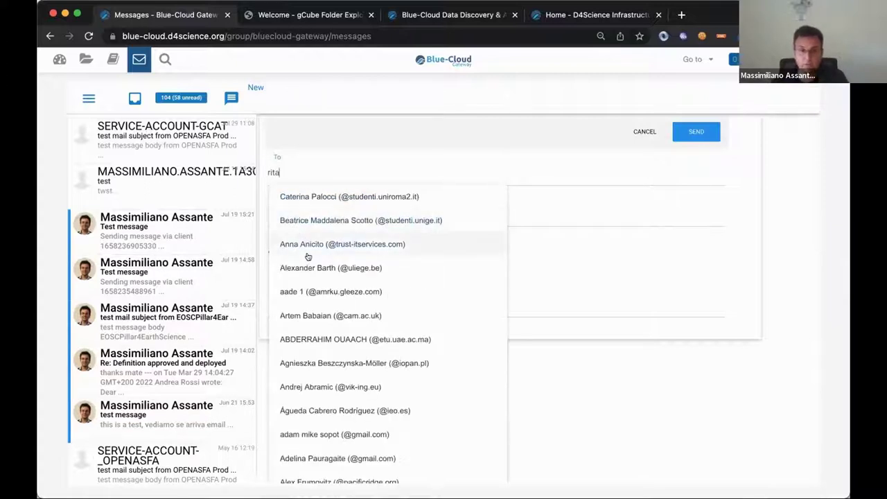
text( g)
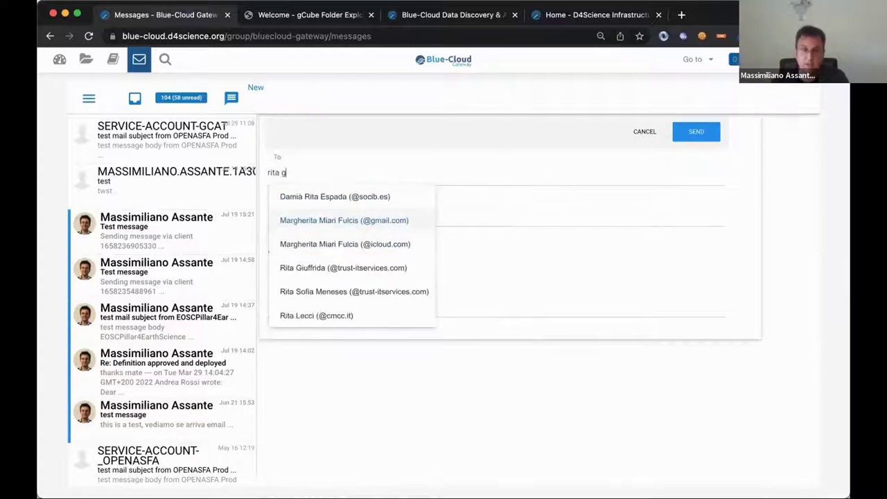
text(i)
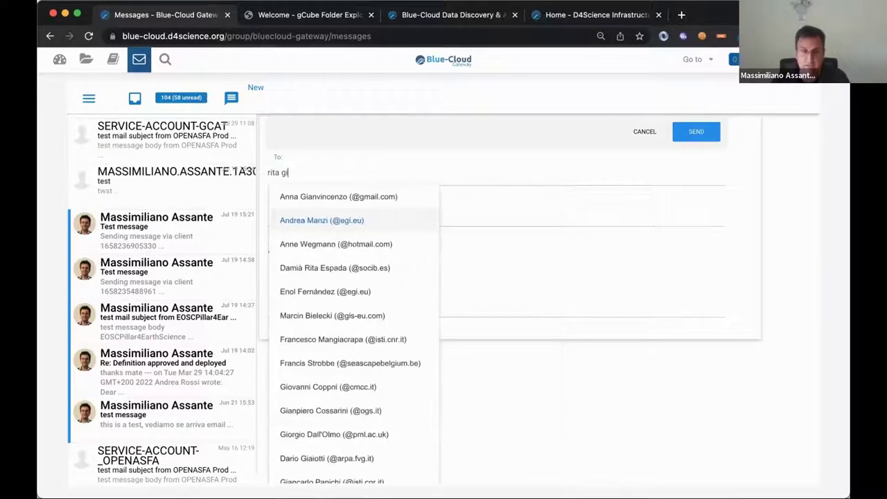
click(316, 220)
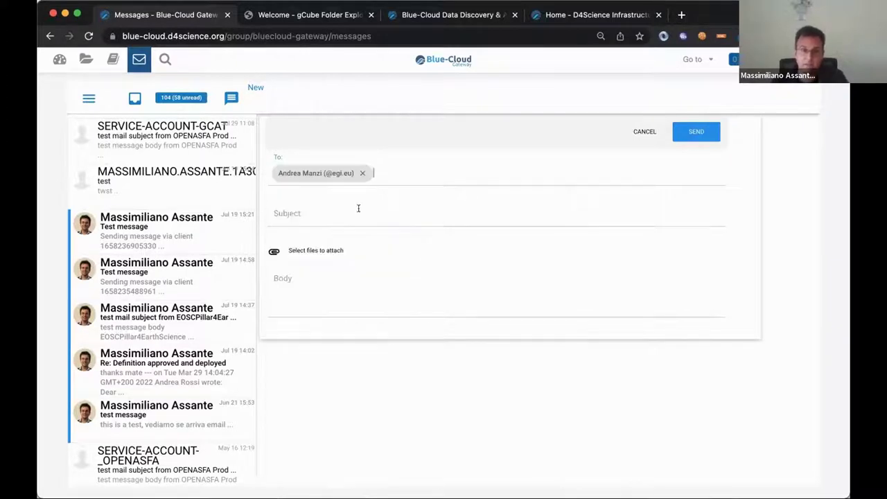
click(361, 207)
text(aslfjasl)
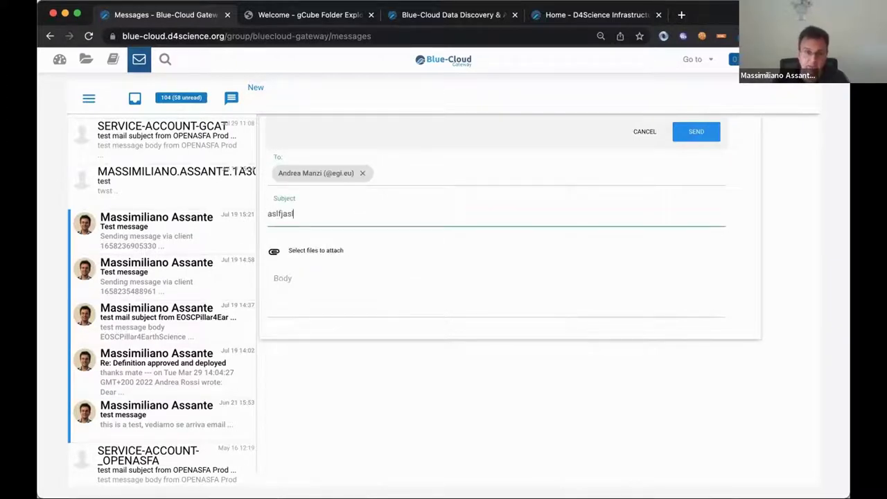
View the workspace folders offered as message attachments, close the selection without attaching anything, and reveal the news feed search
click(321, 250)
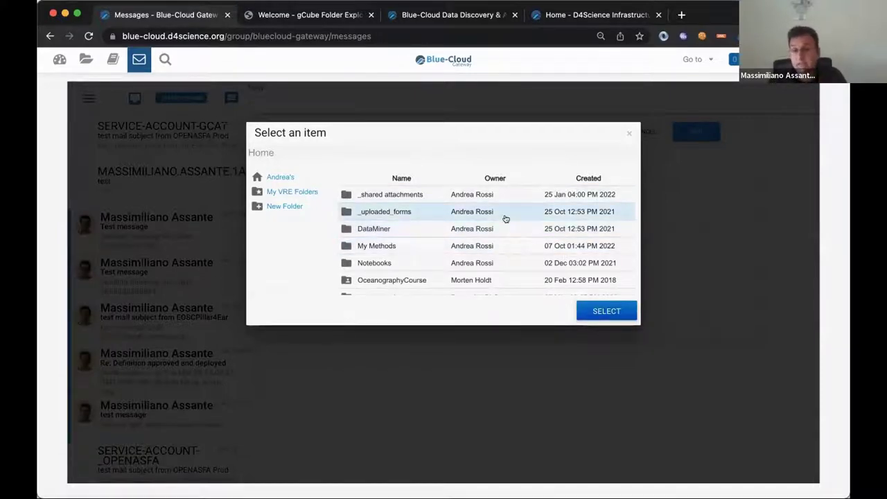
click(630, 132)
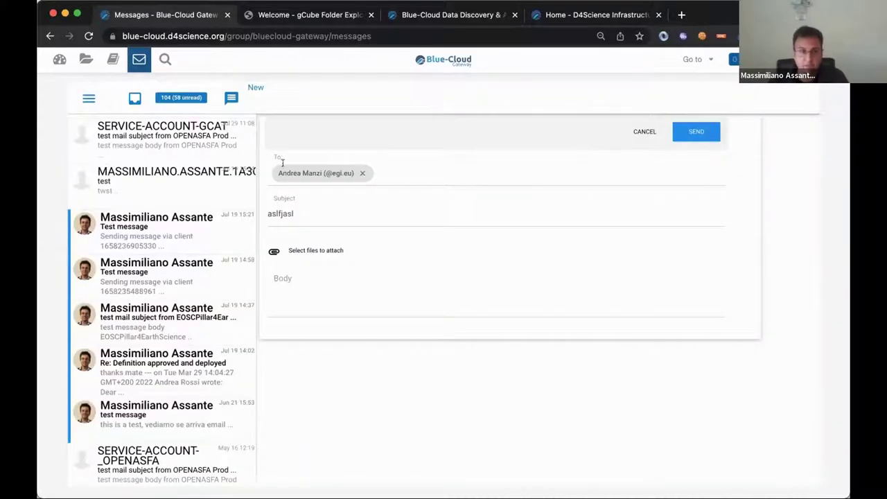
click(168, 62)
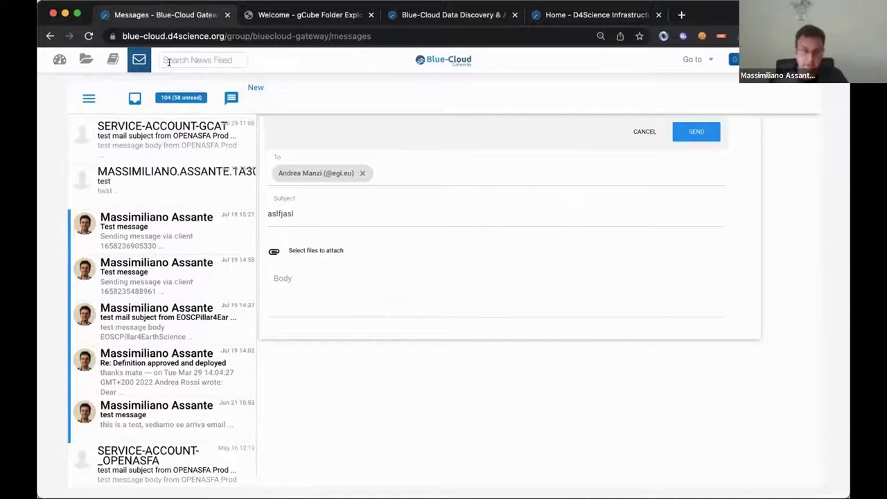
Return to the gateway's home page and join the Blue-CloudLab virtual research environment, confirming the request
click(59, 63)
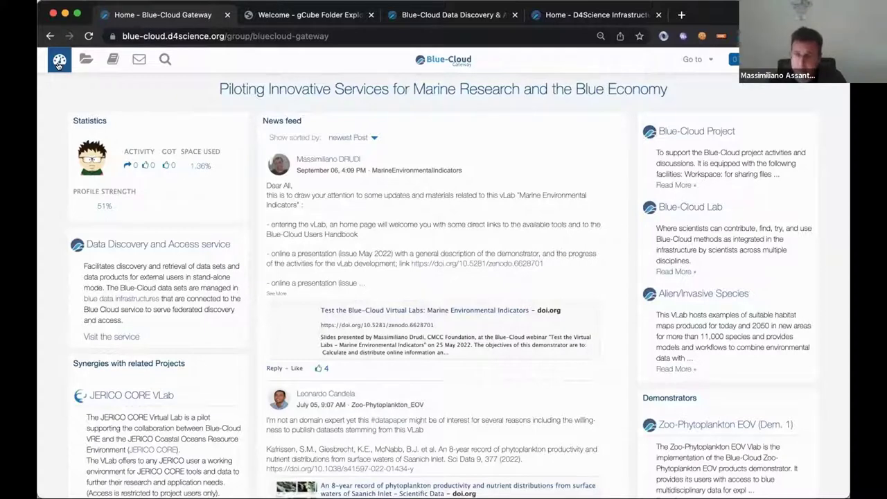
click(673, 205)
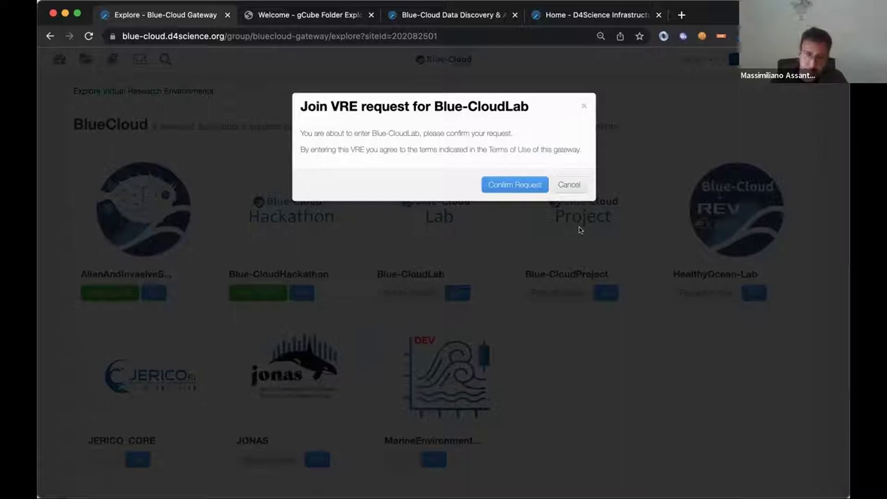
click(500, 184)
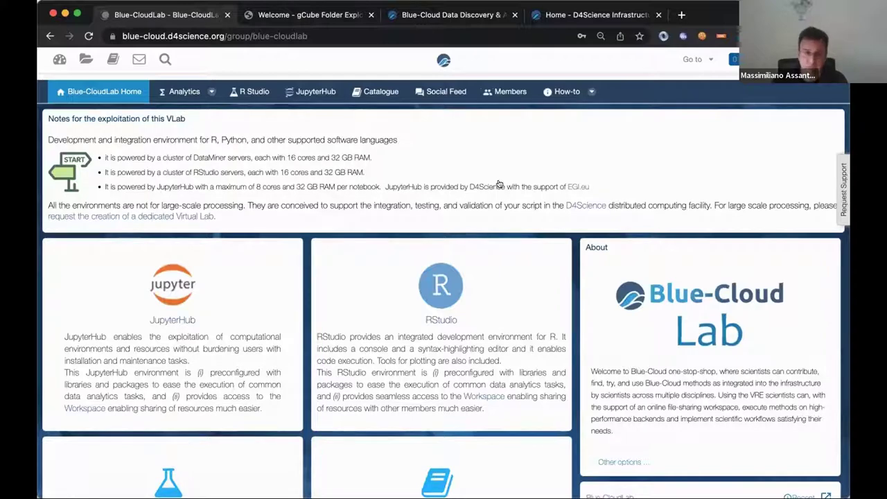
Examine the Blue-CloudLab home page, including its notes, JupyterHub, RStudio, Analytics Engine and Catalogue descriptions, and the shared workspace files
scroll(499, 184, down, 3)
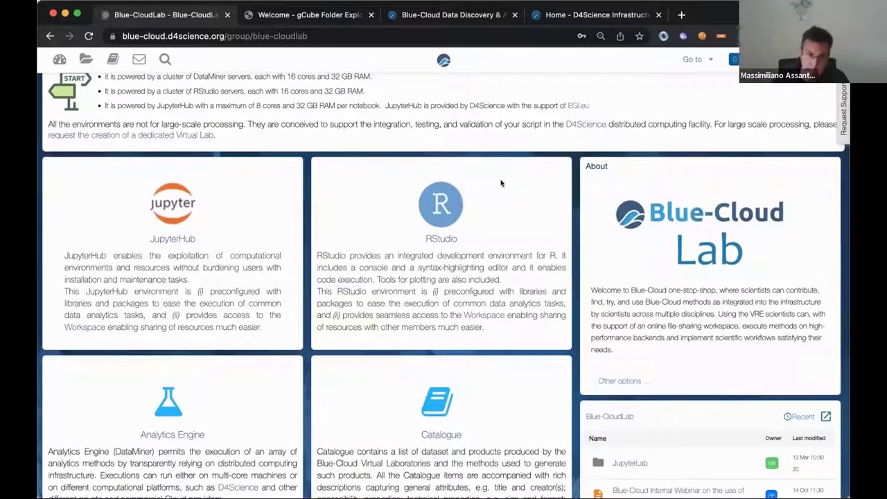
scroll(502, 183, down, 6)
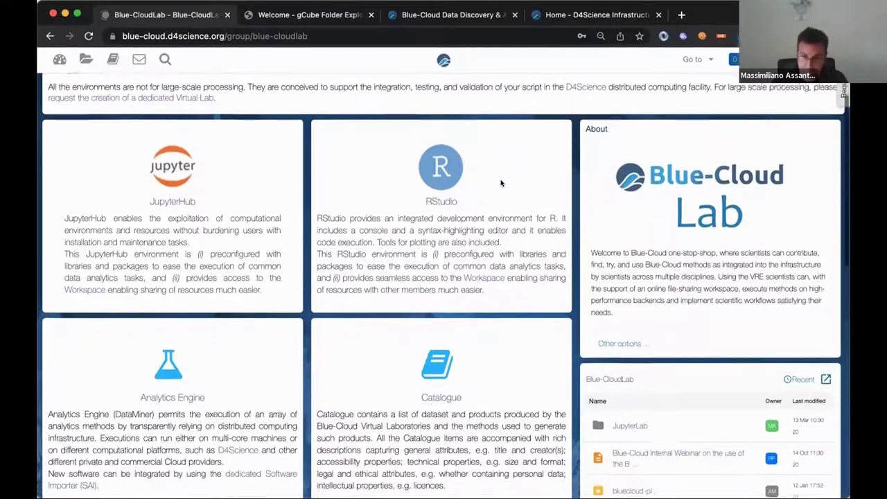
scroll(502, 183, up, 9)
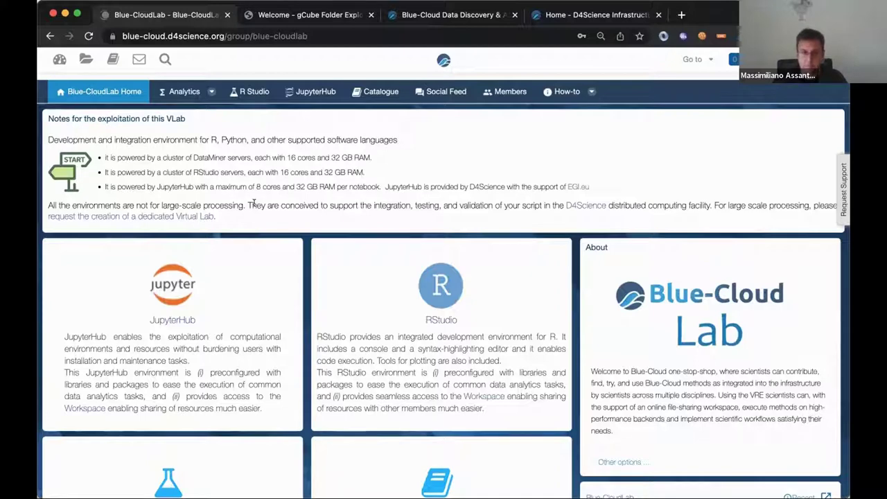
scroll(408, 252, down, 3)
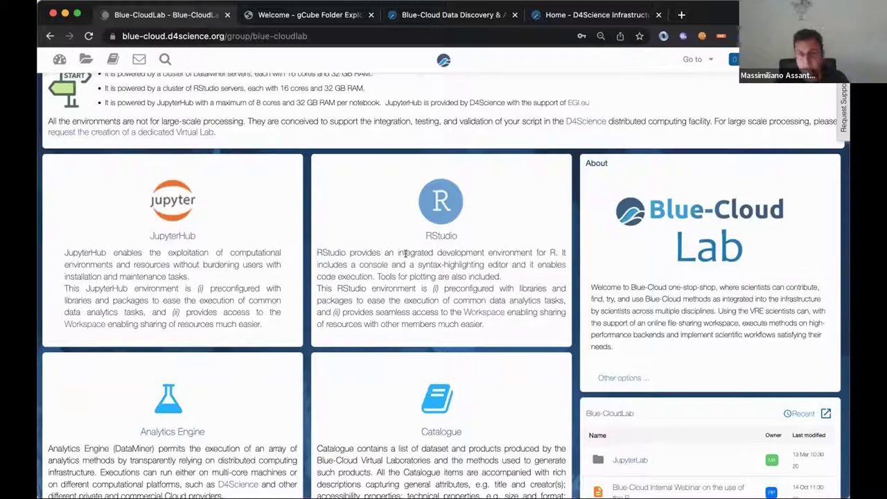
scroll(406, 254, down, 3)
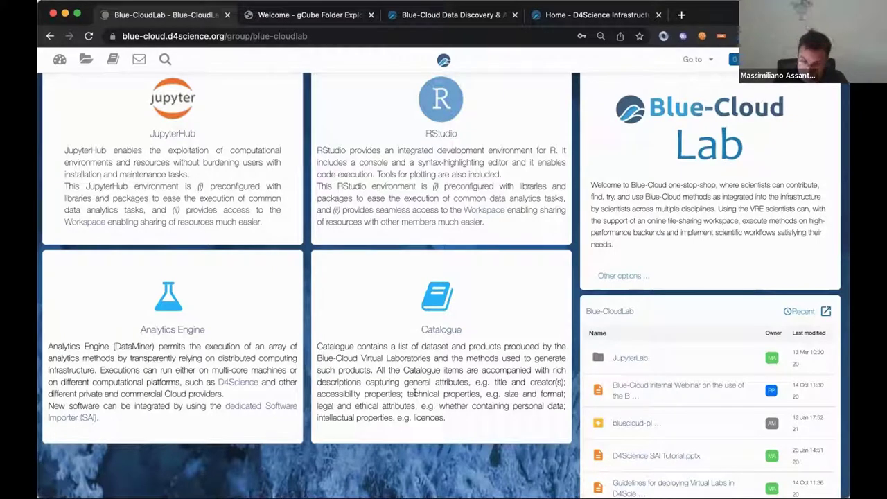
scroll(423, 390, up, 3)
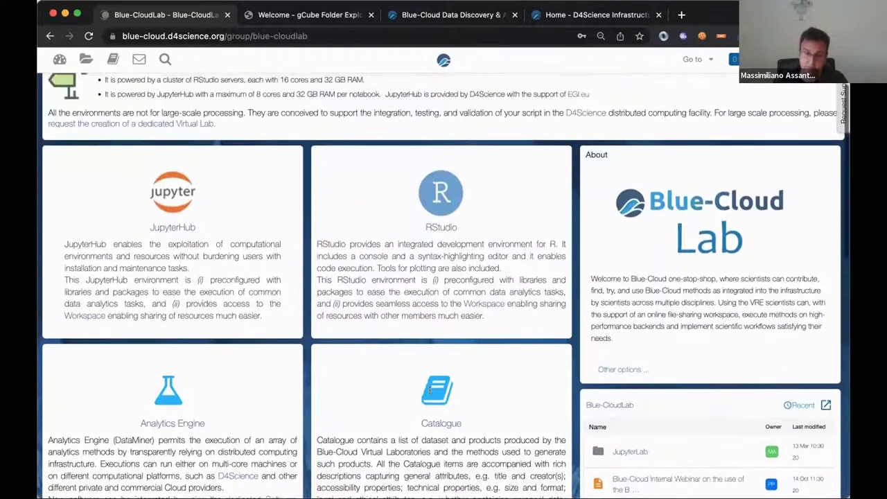
scroll(430, 390, down, 2)
scroll(430, 390, down, 1)
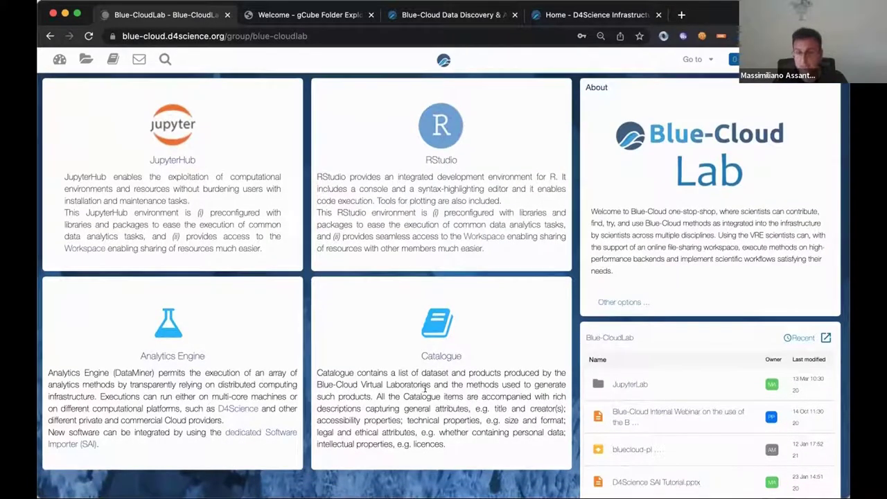
scroll(425, 390, down, 4)
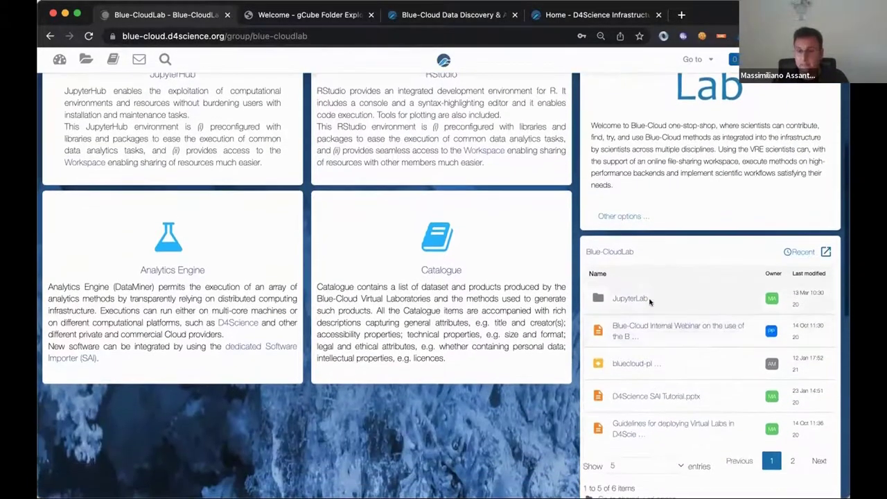
scroll(650, 301, down, 1)
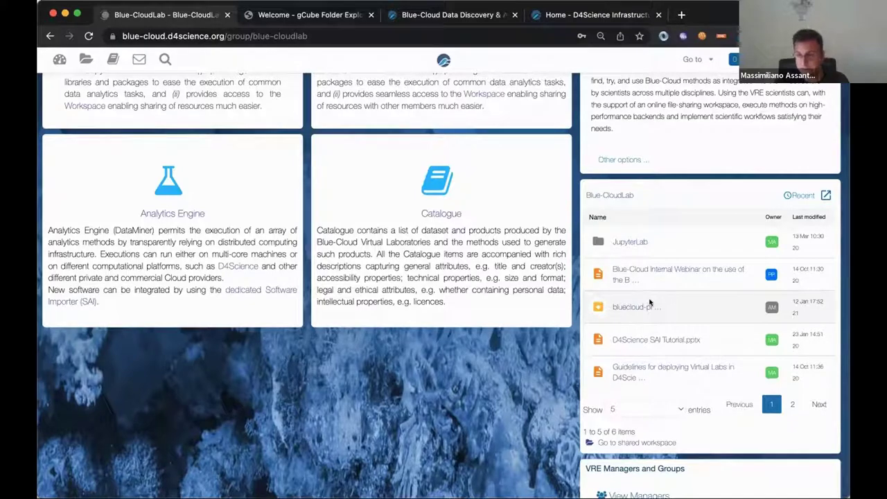
scroll(650, 302, up, 5)
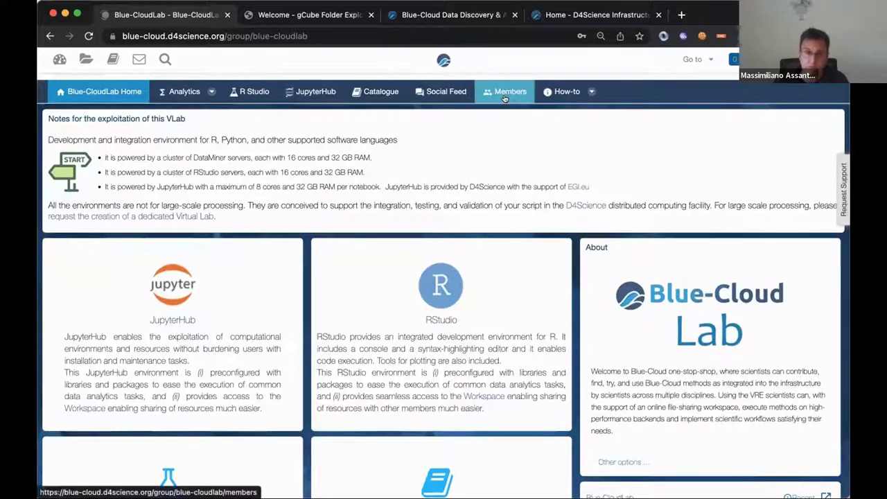
Open the Blue-CloudLab members page and look through the member profiles
click(505, 99)
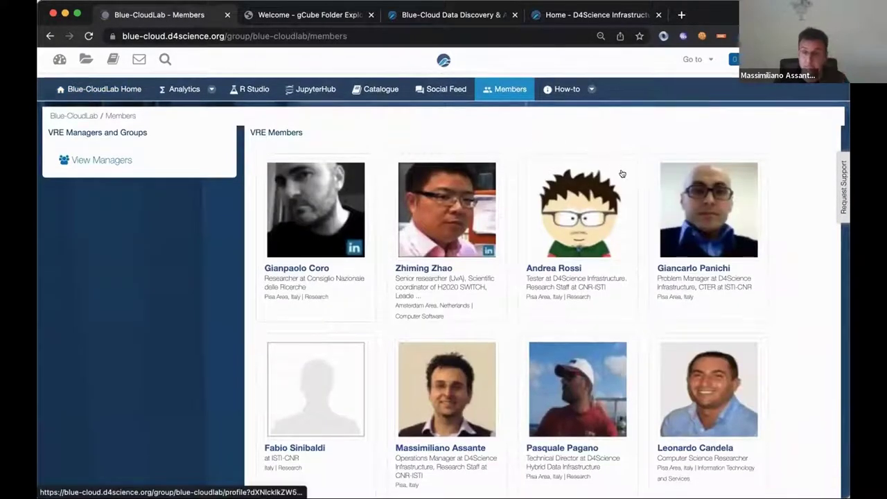
scroll(621, 177, down, 5)
scroll(622, 181, down, 20)
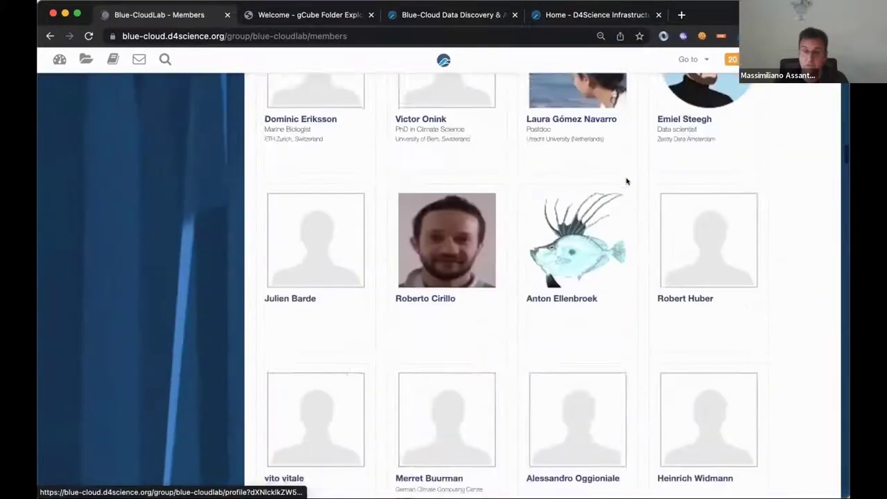
scroll(624, 181, down, 12)
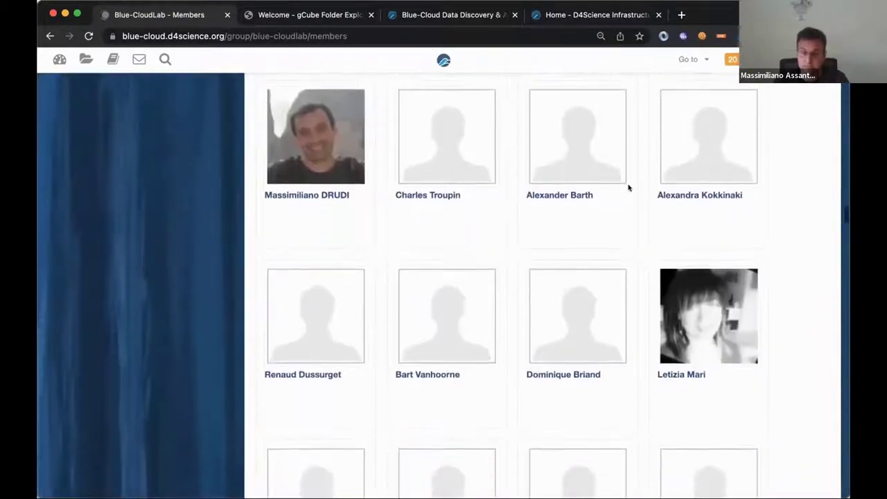
scroll(627, 190, up, 20)
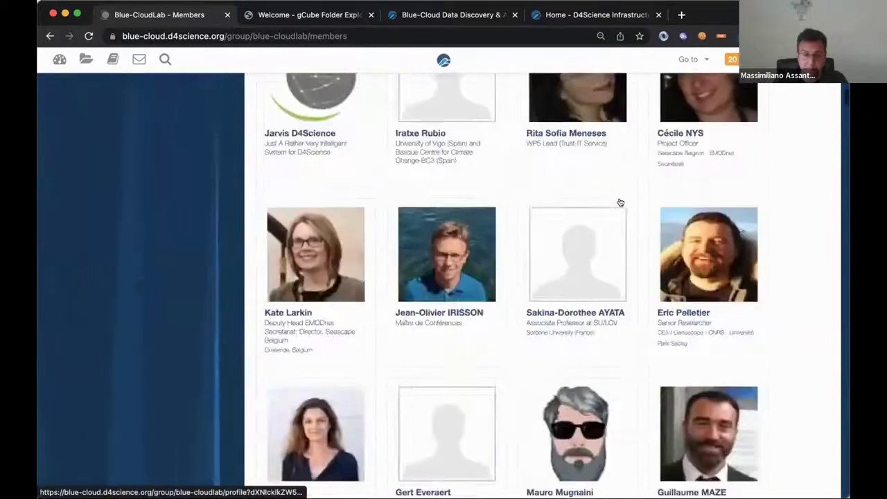
scroll(620, 201, up, 5)
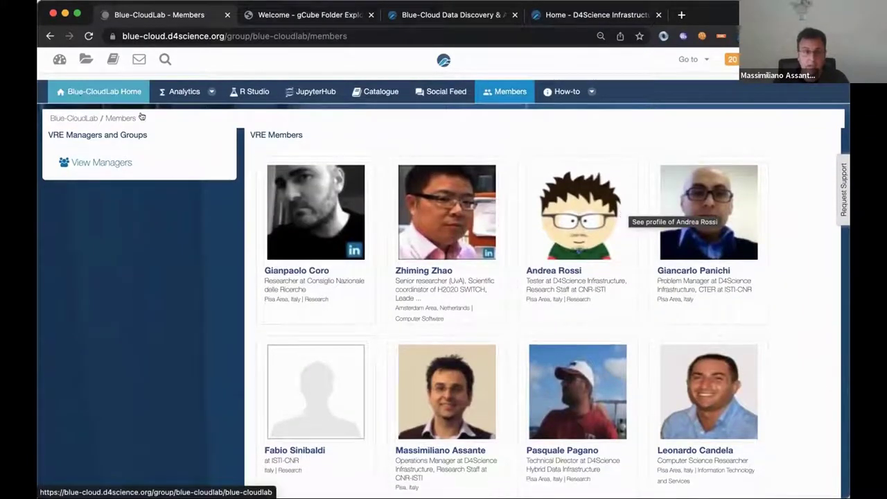
Return to the Blue-CloudLab home page, then open JupyterHub and examine its notebook server options
click(84, 98)
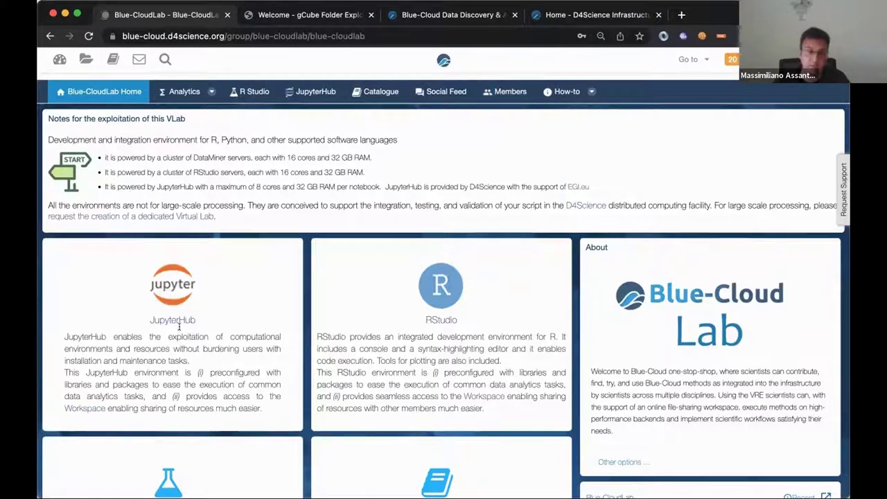
scroll(336, 327, down, 3)
scroll(336, 327, up, 3)
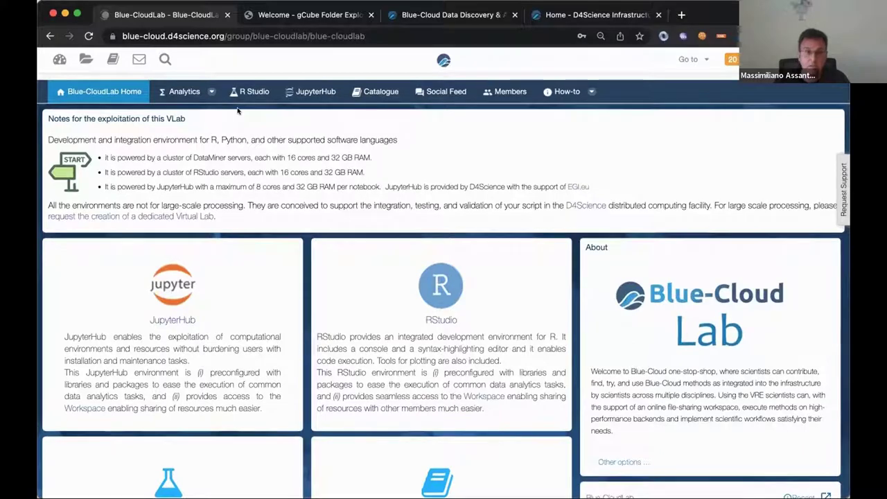
click(298, 94)
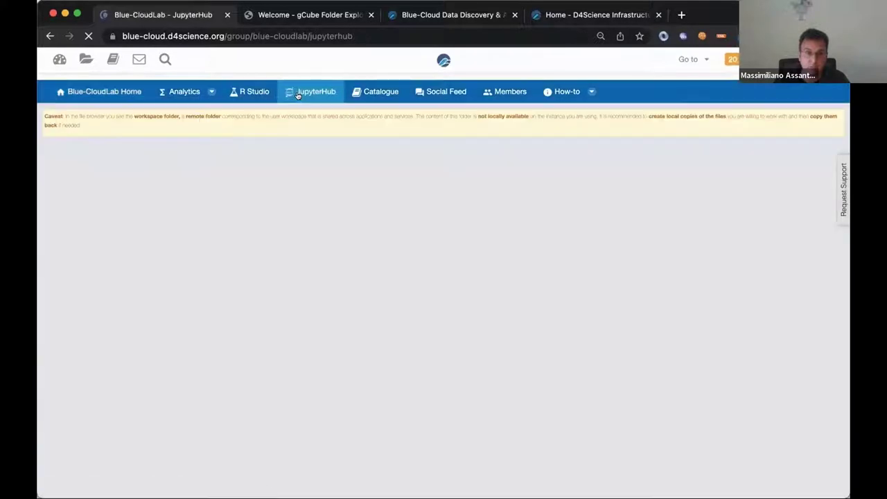
scroll(501, 232, down, 5)
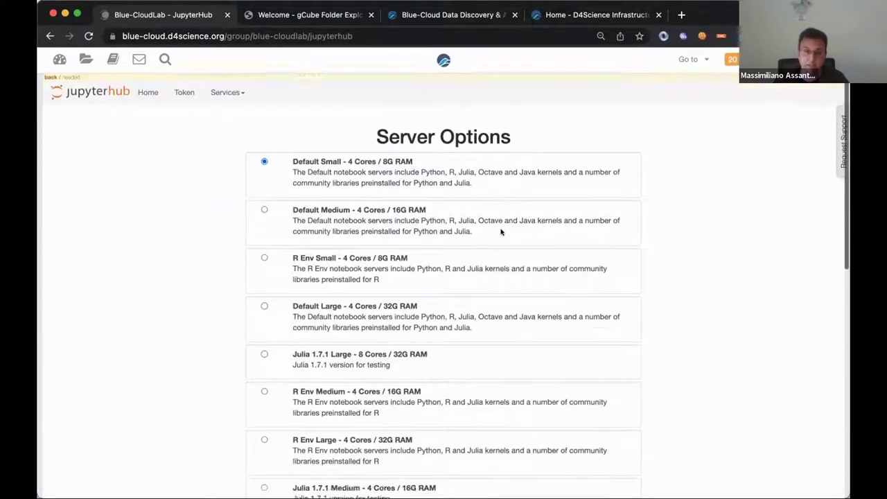
scroll(501, 232, up, 5)
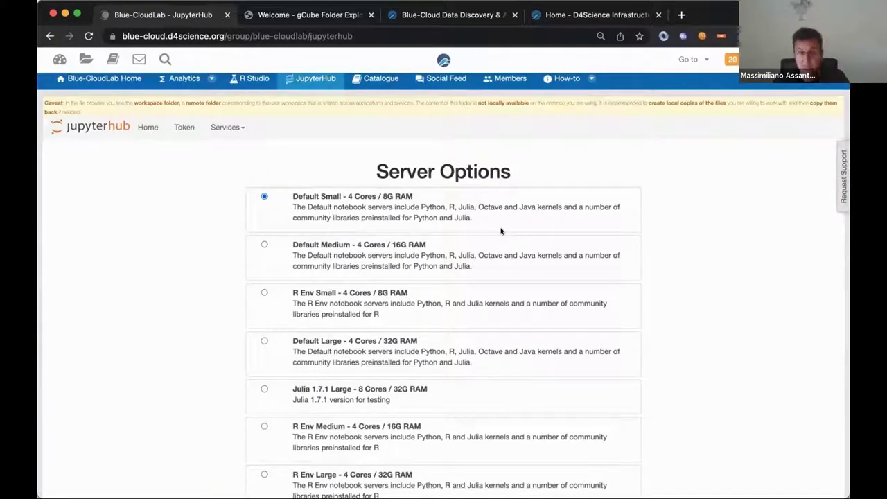
scroll(502, 231, down, 1)
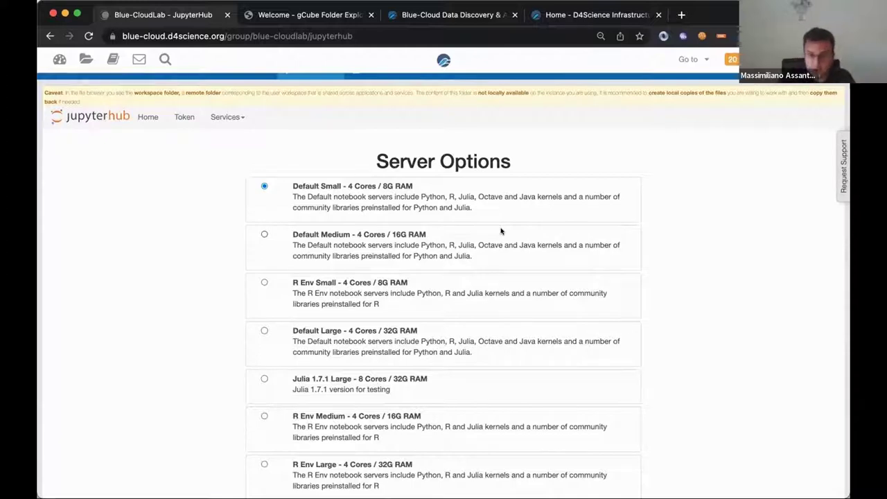
Review the JupyterHub server options and start the Default Small server with 4 cores and 8G RAM
scroll(501, 231, down, 5)
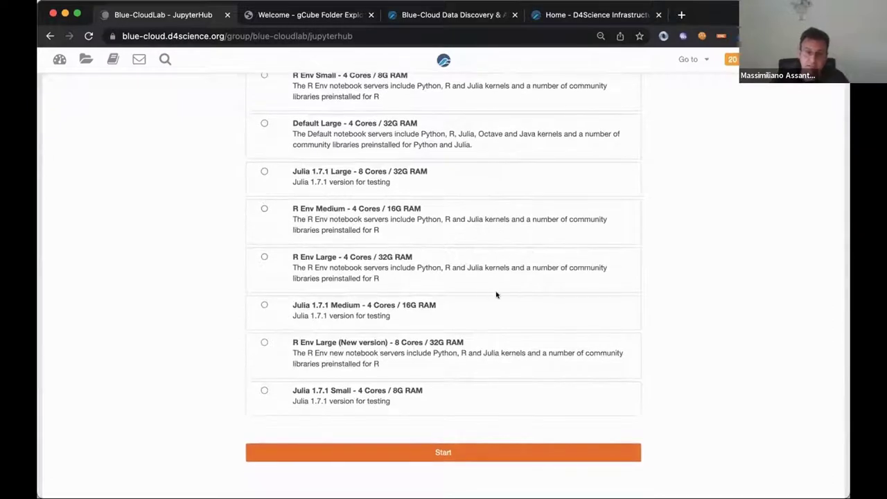
scroll(486, 303, up, 3)
scroll(485, 305, up, 1)
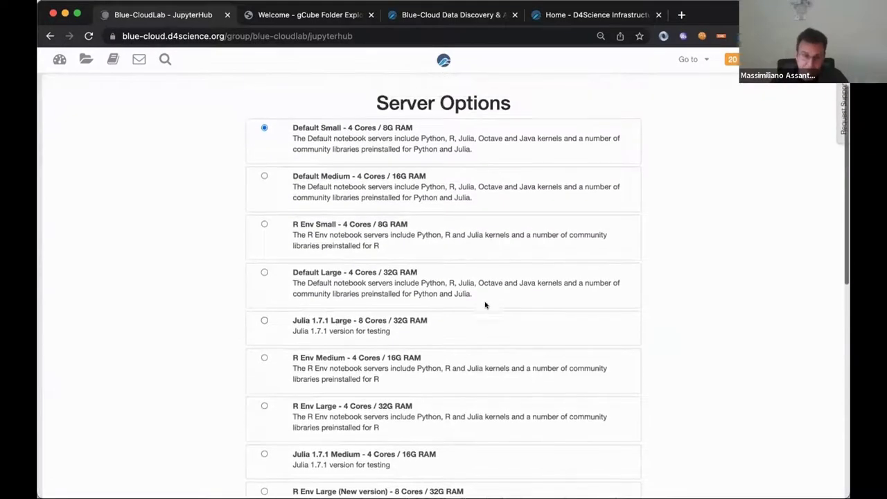
scroll(485, 306, up, 3)
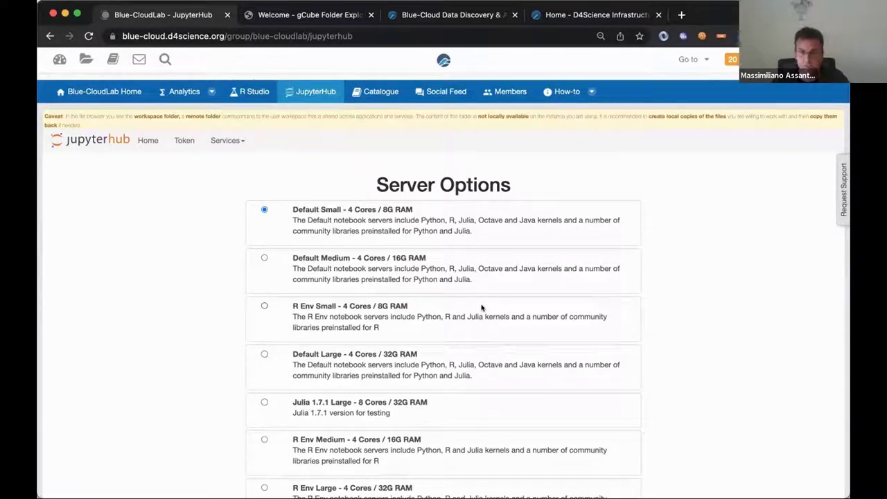
scroll(482, 308, down, 5)
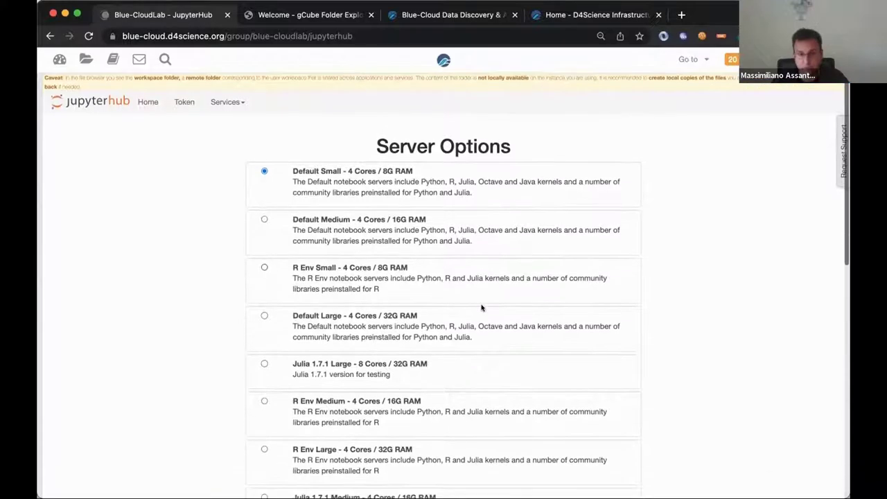
scroll(482, 308, up, 3)
scroll(482, 308, down, 4)
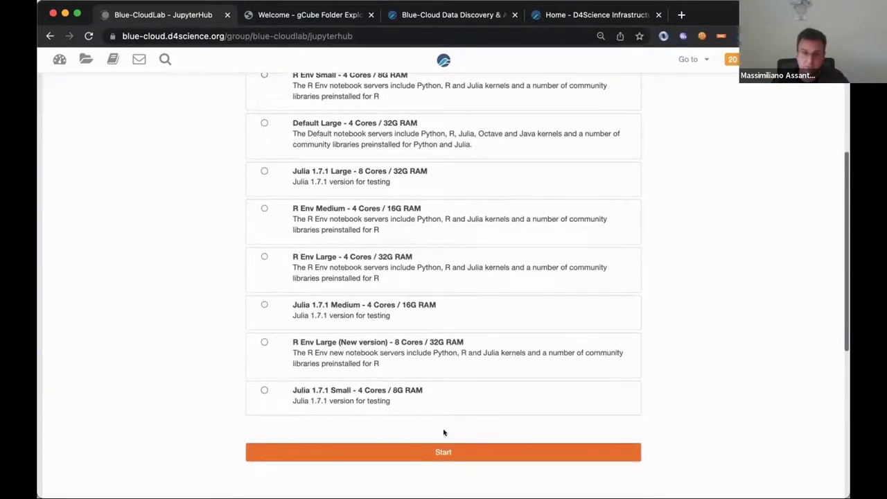
click(428, 451)
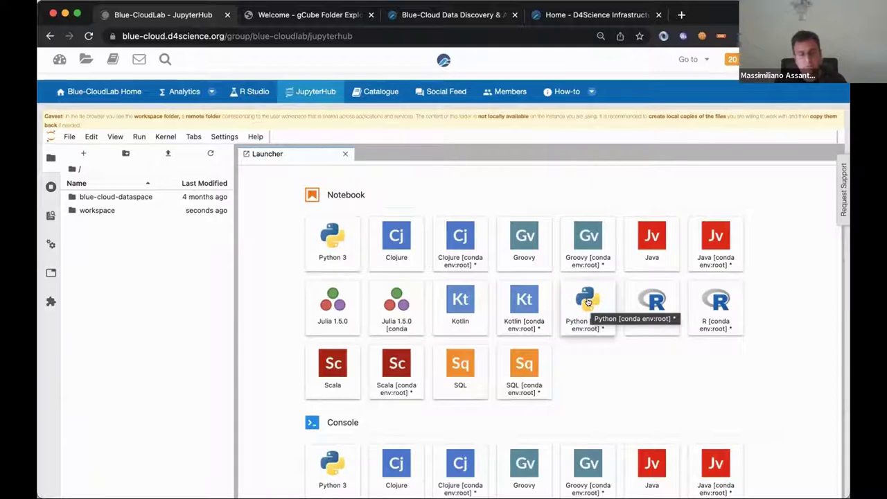
Look through the workspace and blue-cloud-dataspace folders in the notebook server's file browser, returning to the root folder
double_click(102, 210)
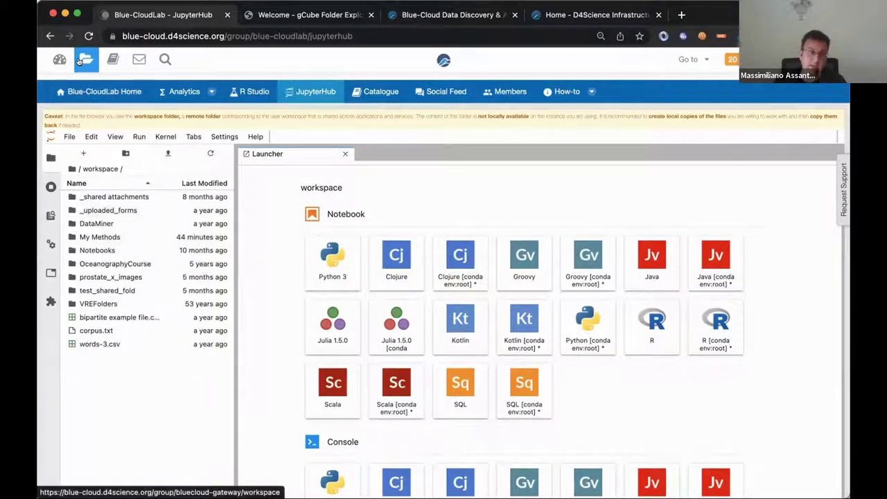
click(72, 167)
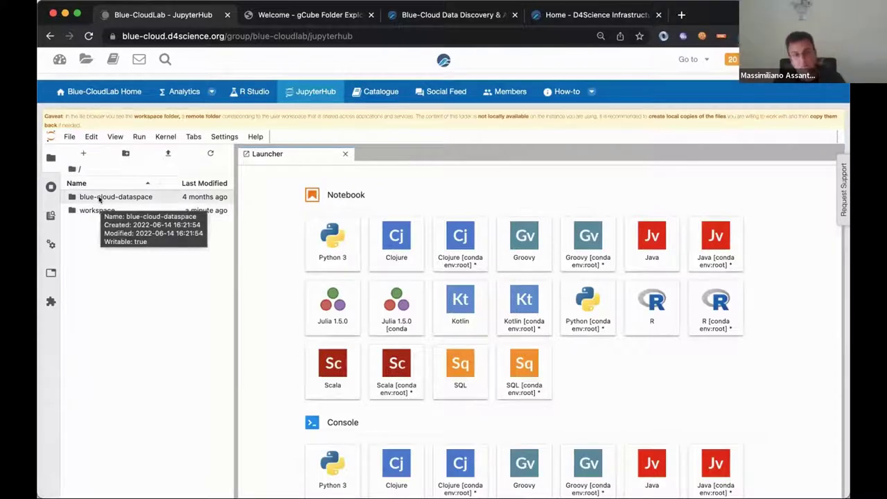
double_click(99, 198)
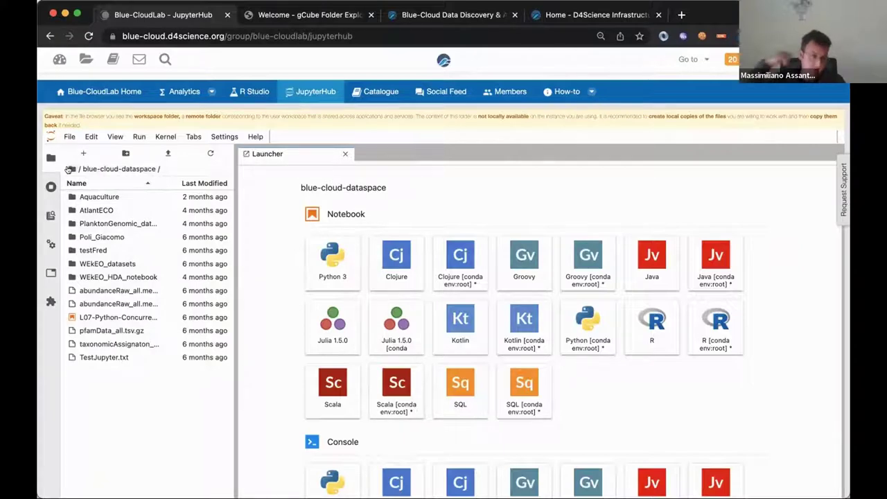
click(69, 170)
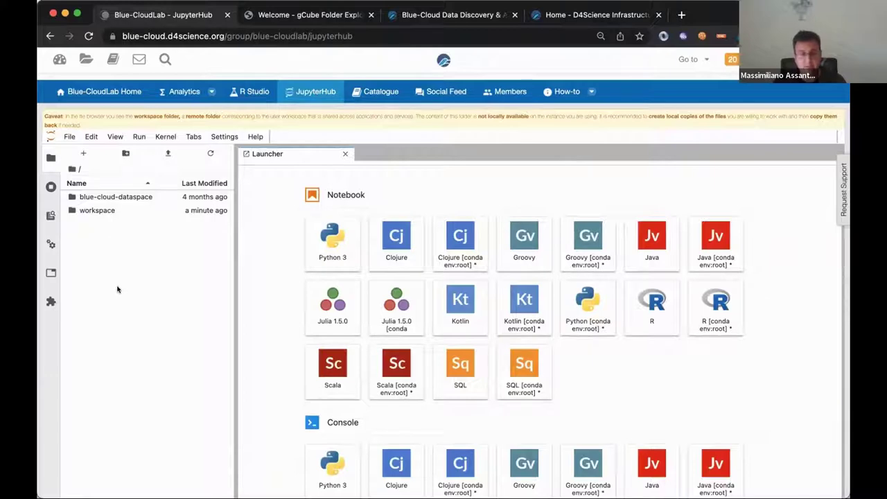
click(138, 199)
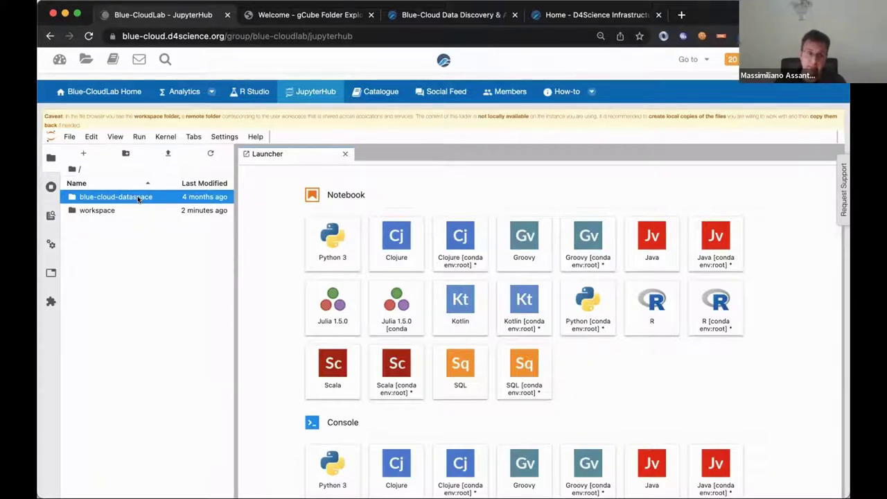
click(107, 211)
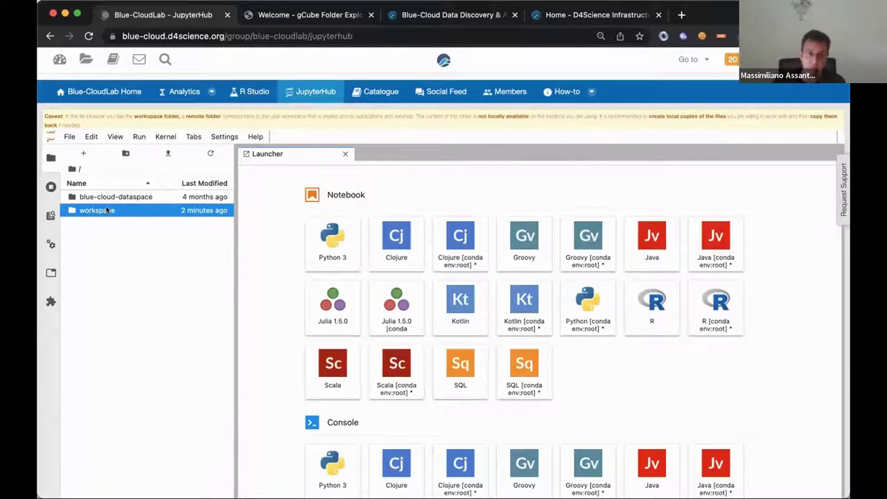
Open RStudio from the Blue-CloudLab home page, read the console usage notes and open the workspace folder
click(92, 94)
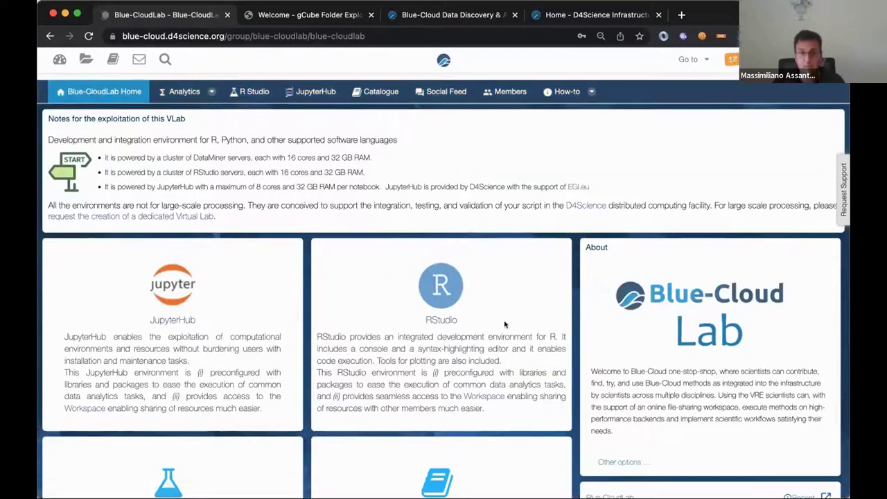
click(441, 321)
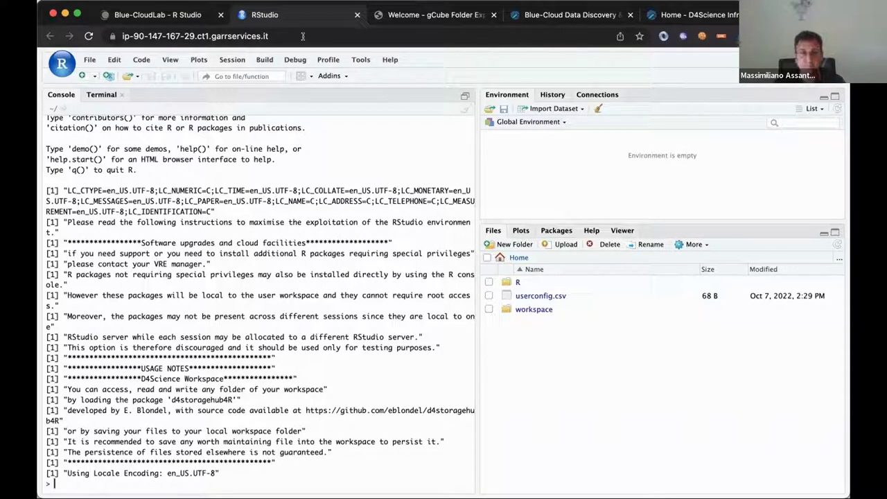
scroll(270, 206, up, 2)
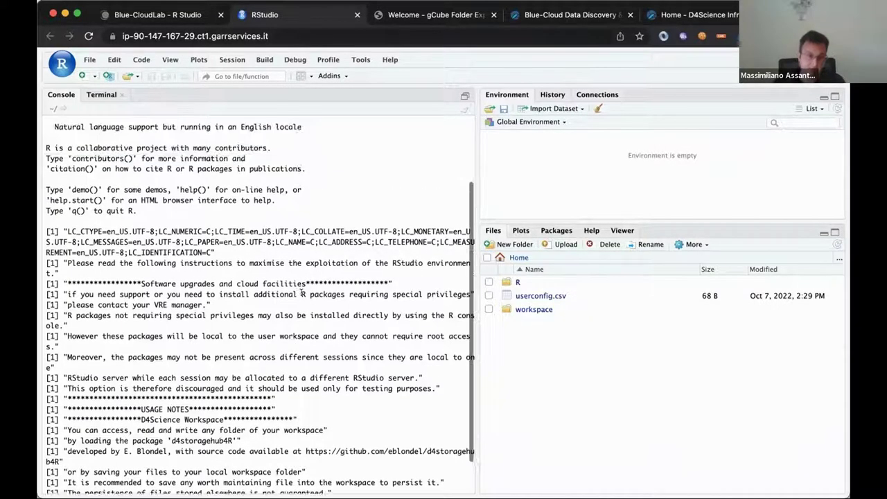
scroll(277, 256, down, 2)
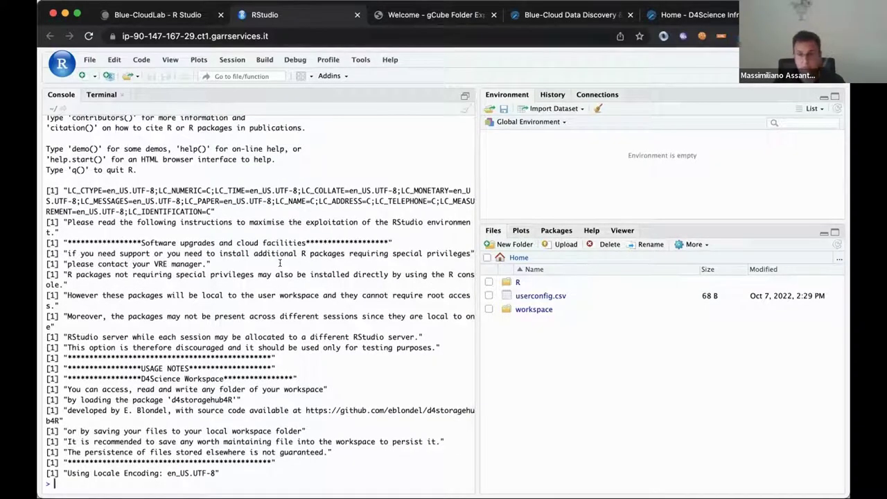
click(521, 309)
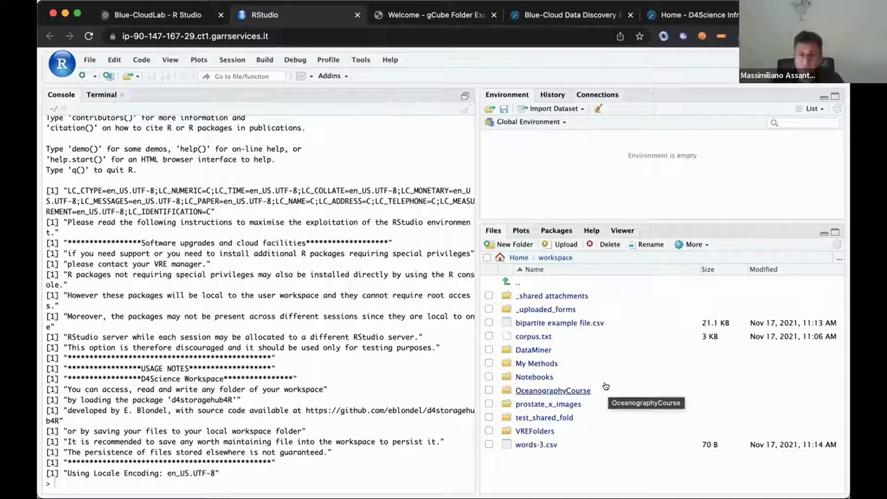
Close RStudio and open the Analytics Engine's Execute an Experiment section from the Blue-CloudLab home page
click(357, 15)
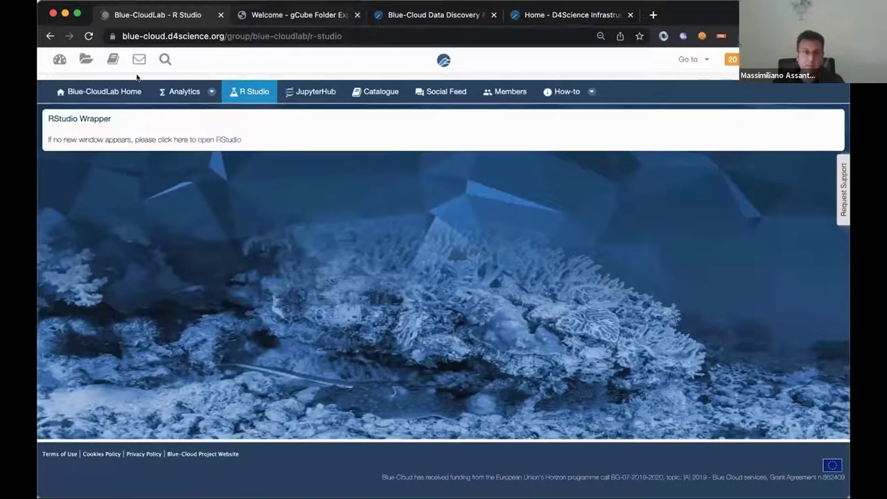
click(125, 92)
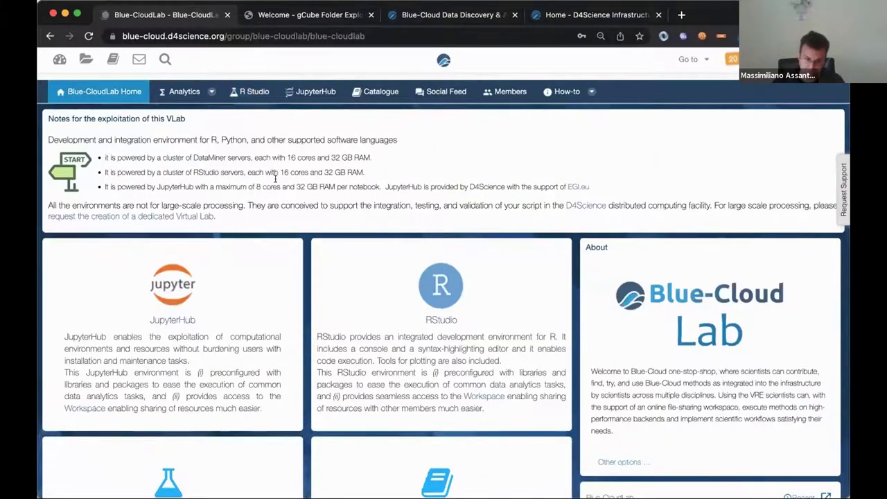
scroll(275, 178, down, 5)
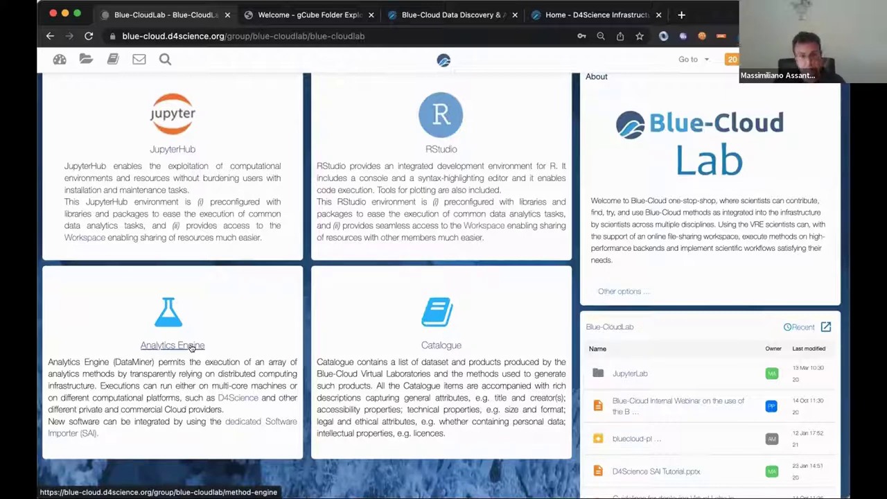
click(192, 348)
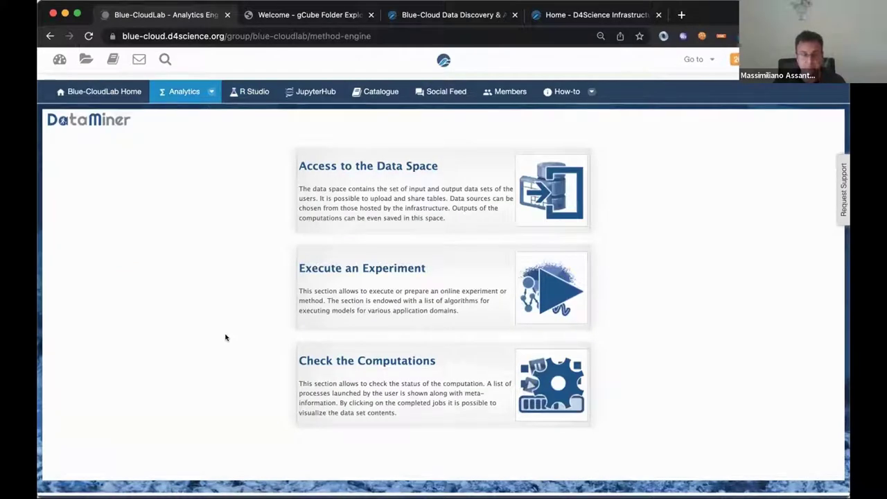
click(341, 317)
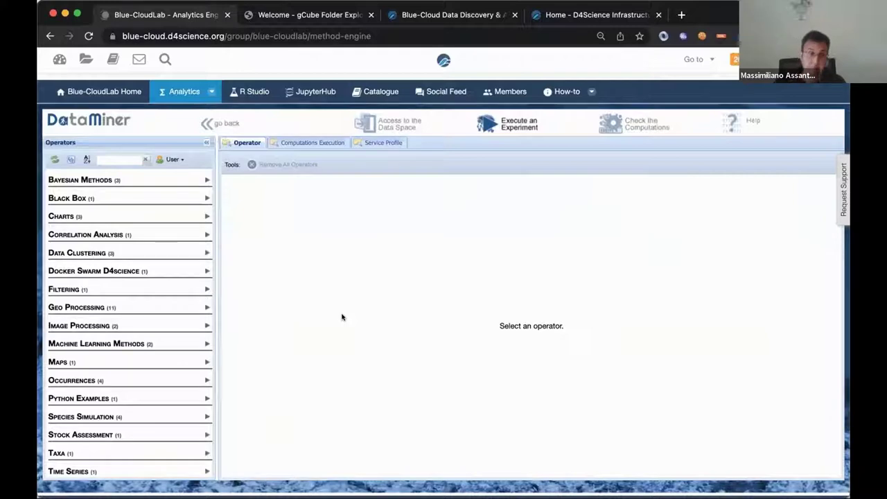
Expand the Bayesian Methods operators and look through the DataMiner operator categories down to Utilities
click(115, 180)
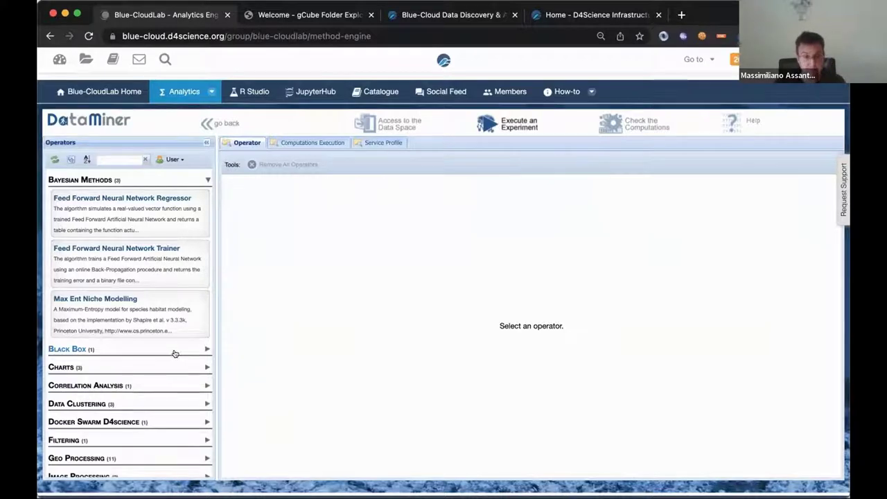
scroll(174, 354, down, 4)
mouse_move(174, 353)
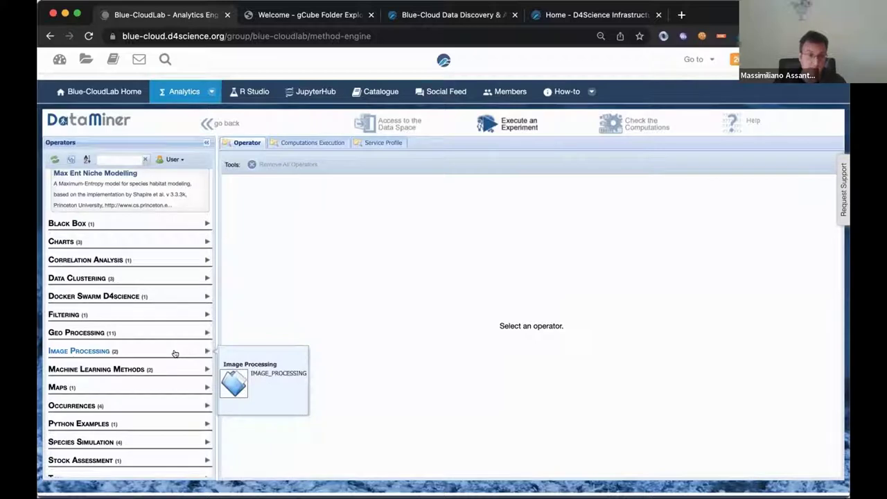
scroll(175, 354, up, 5)
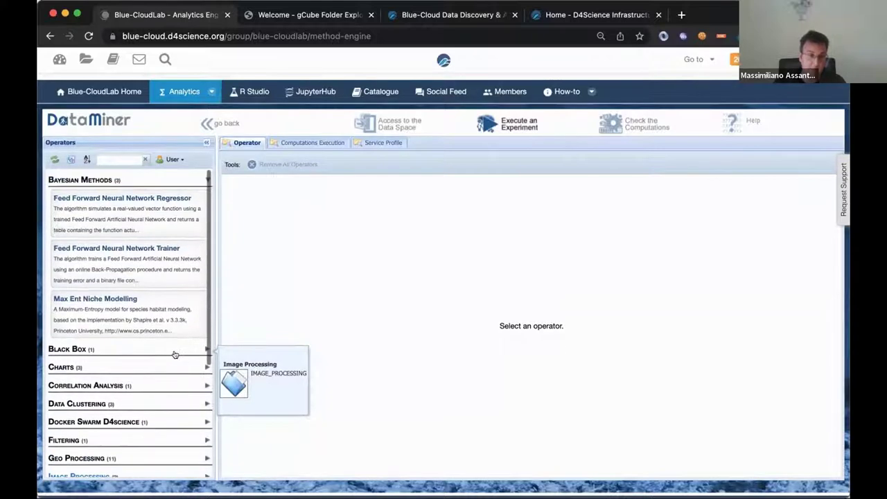
scroll(175, 354, down, 7)
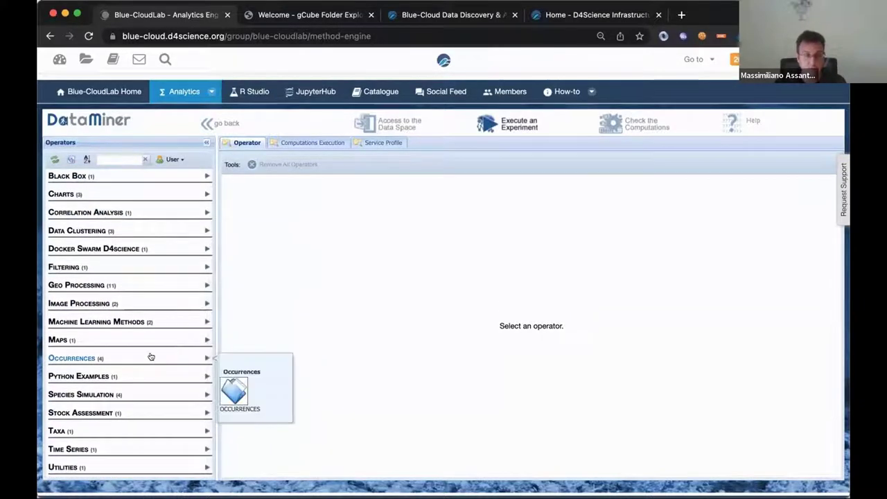
scroll(144, 356, up, 7)
scroll(146, 356, down, 7)
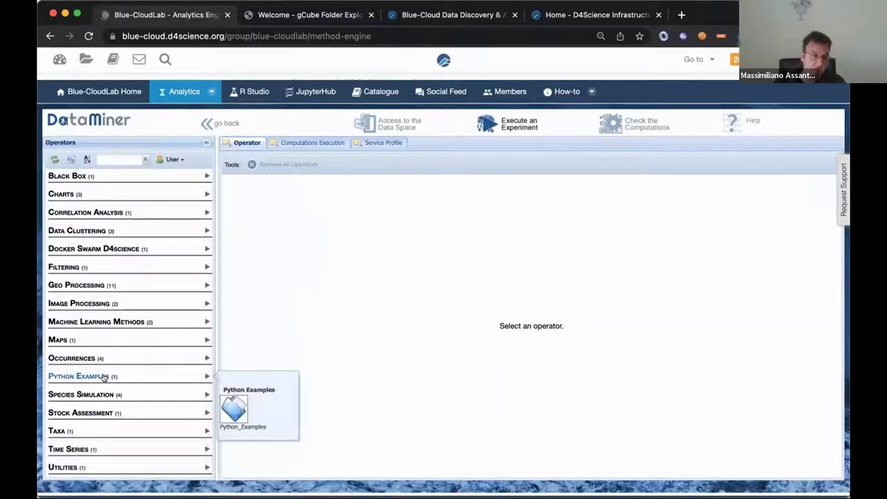
Select the Simple Sort Words operator from Python Examples and set words-3.csv from the workspace as its input file
click(104, 377)
click(104, 395)
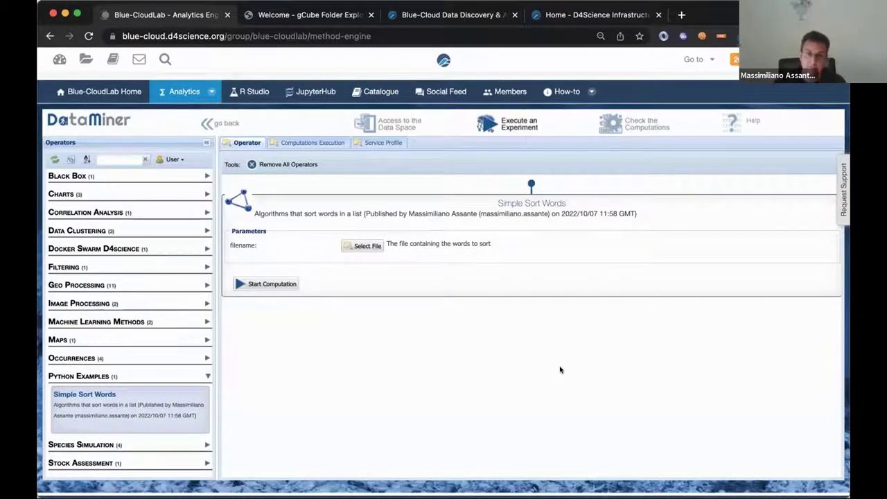
click(361, 248)
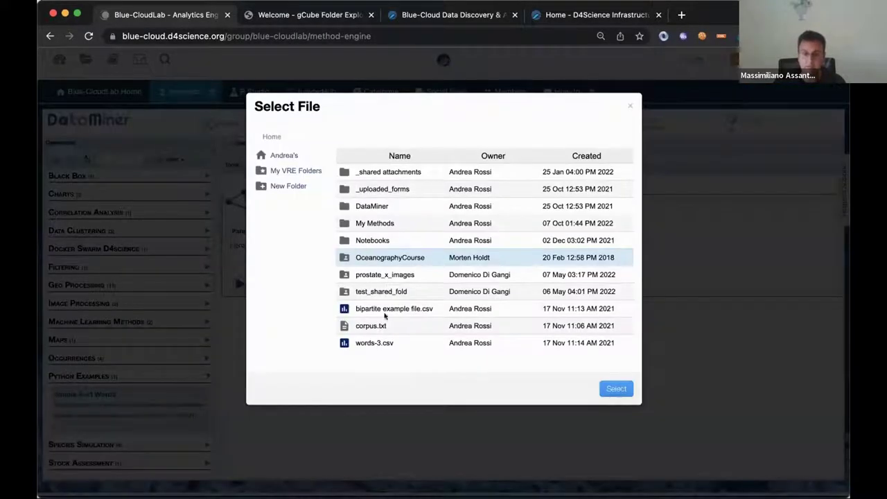
click(387, 343)
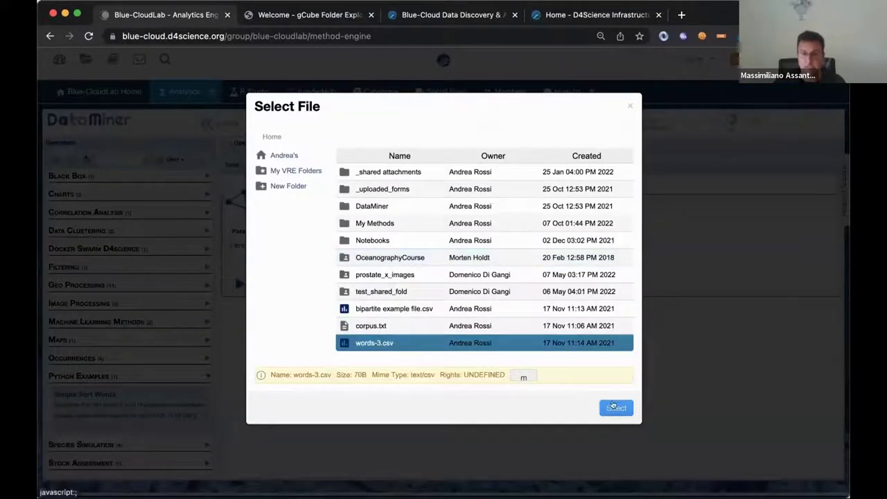
click(615, 408)
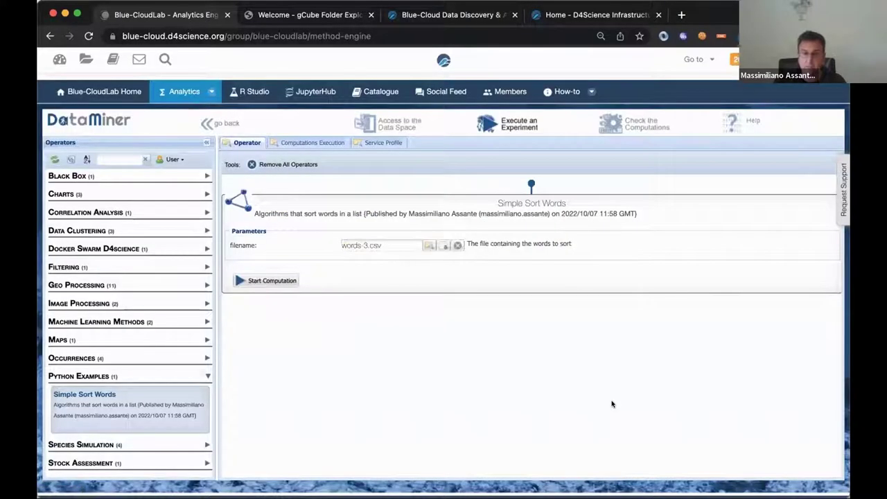
Download and open the selected words-3.csv to check its contents, and start the Simple Sort Words computation
click(438, 247)
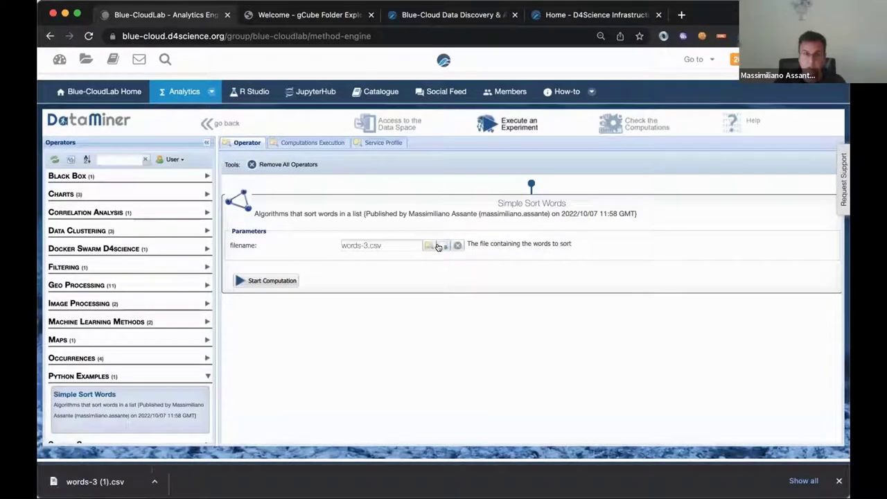
click(116, 480)
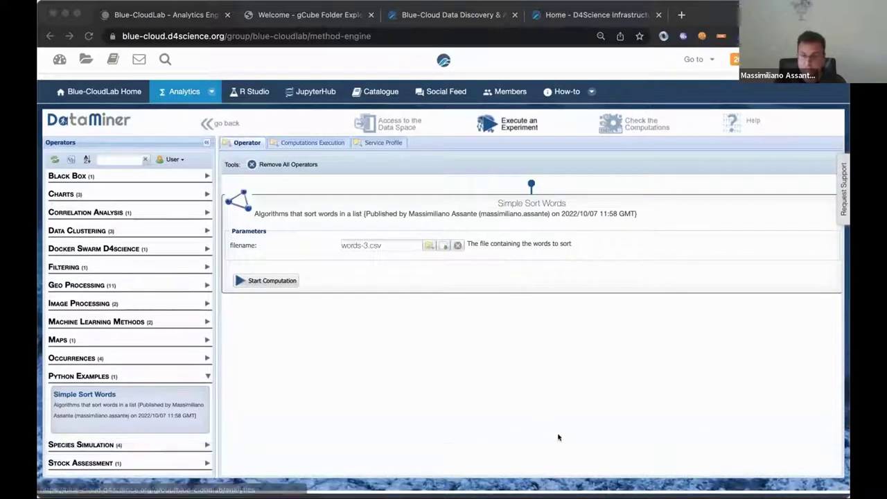
click(320, 286)
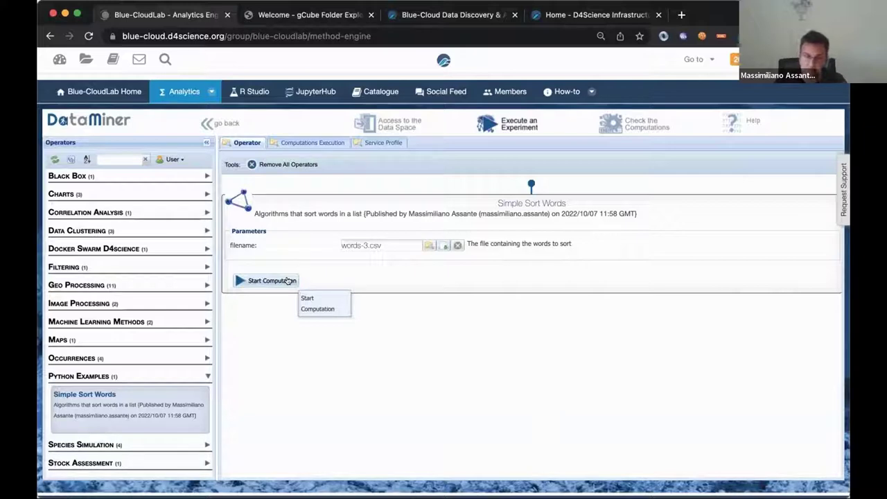
click(287, 281)
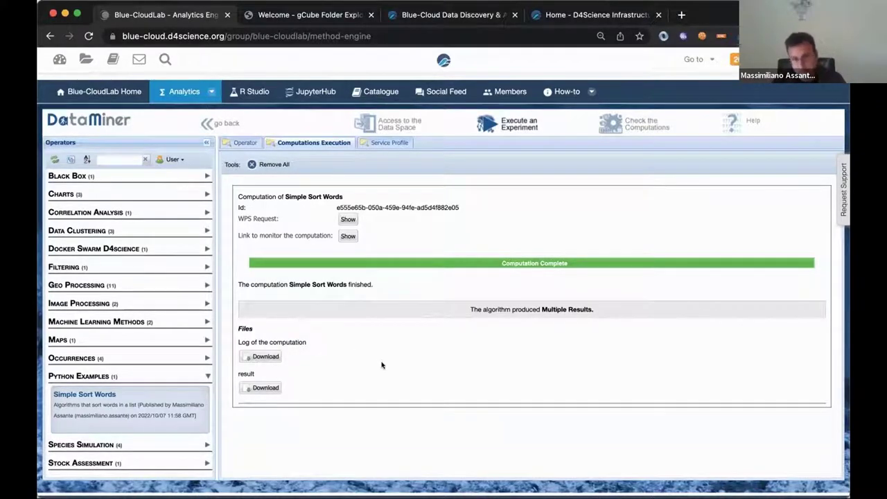
Download the result file of the Simple Sort Words computation, open it to check the sorted names, and close it
click(266, 387)
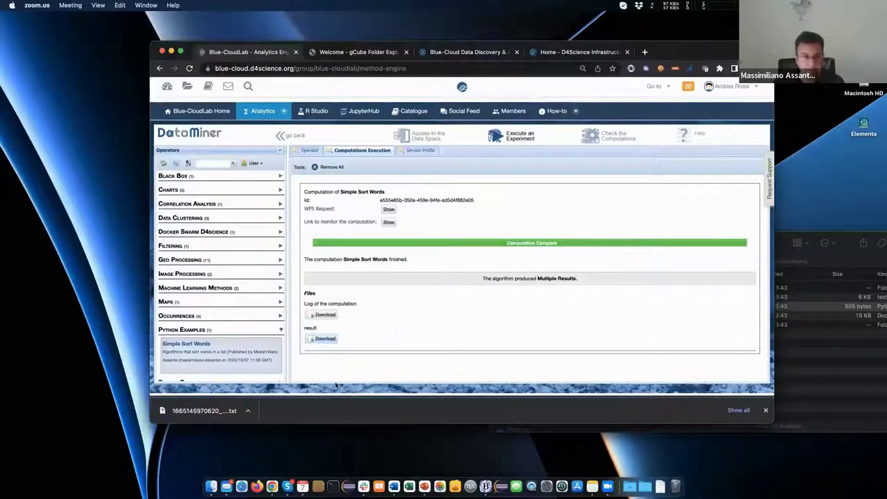
click(208, 411)
drag(48, 122, 2, 50)
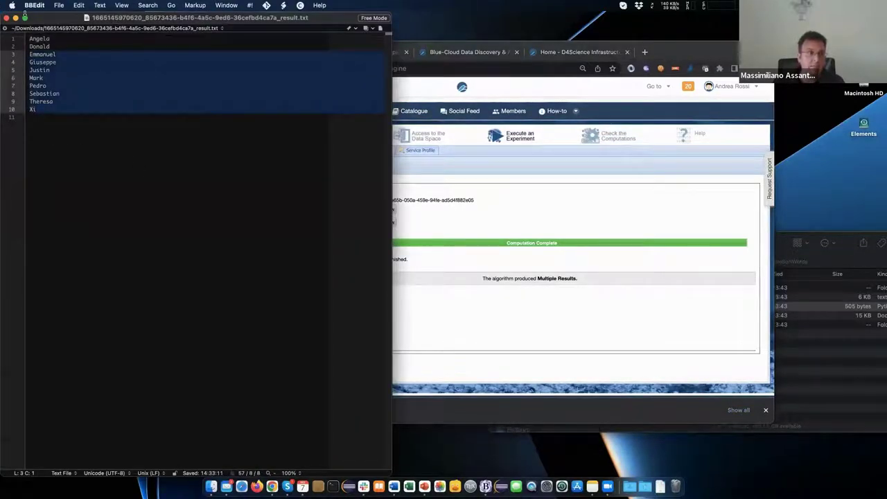
drag(26, 17, 532, 254)
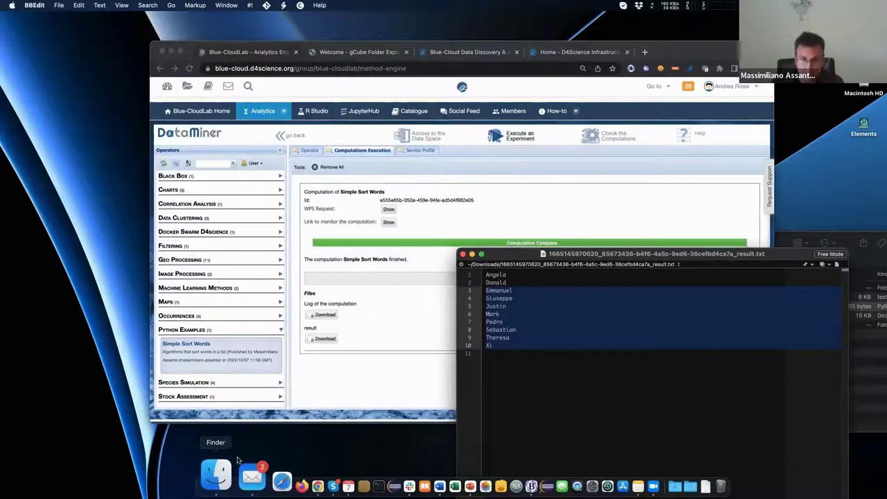
drag(509, 254, 346, 136)
drag(340, 235, 279, 133)
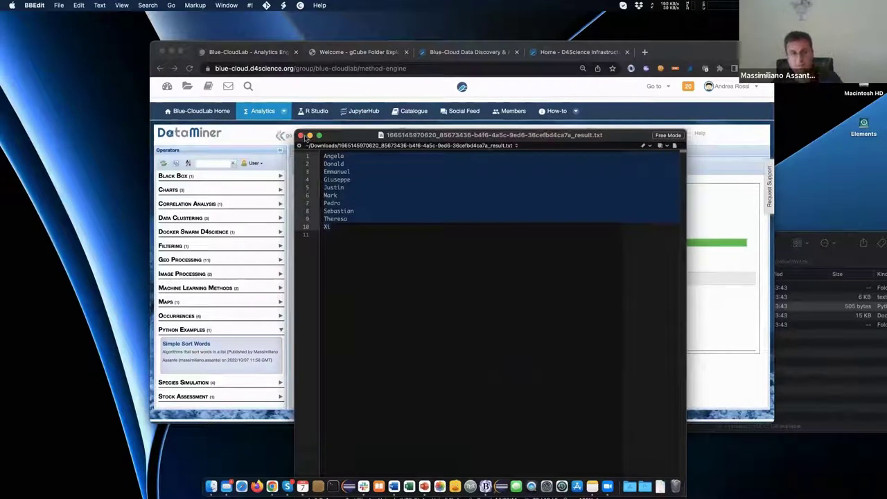
click(301, 135)
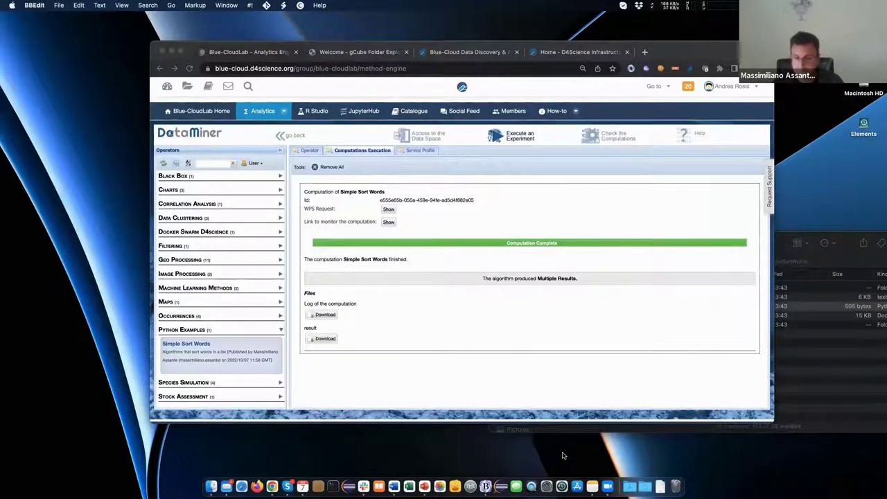
Enlarge the browser window and open the SIMPLE_SORT_WORDS computation folder from Check the Computations
click(772, 423)
drag(772, 423, 843, 447)
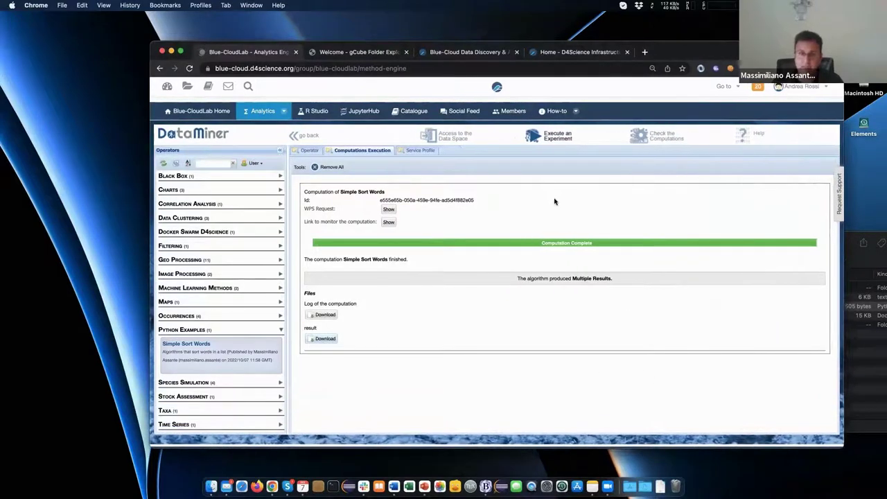
click(659, 138)
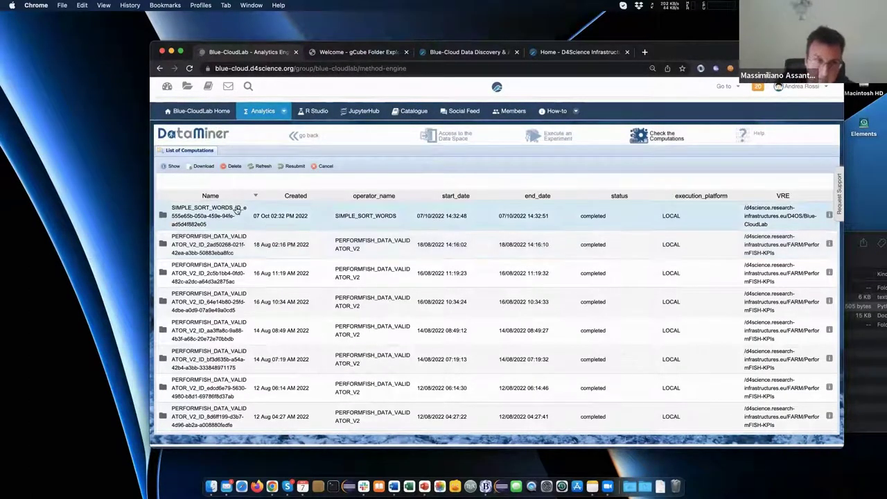
click(237, 210)
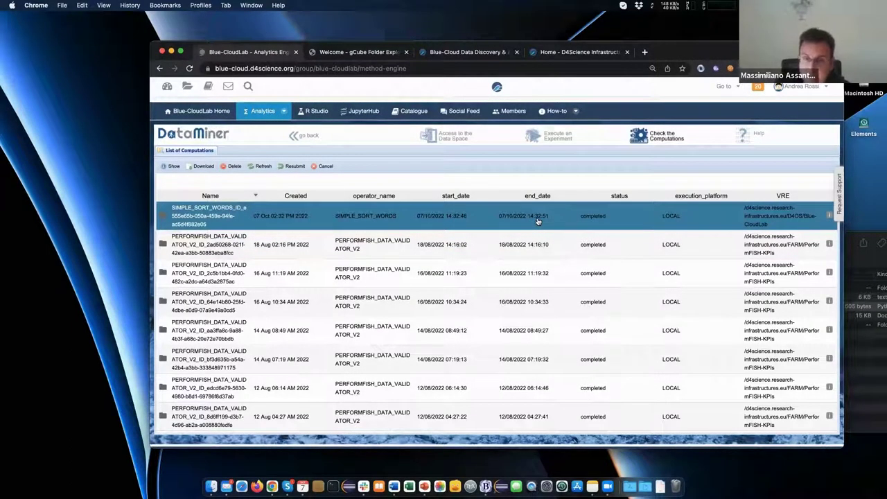
double_click(291, 222)
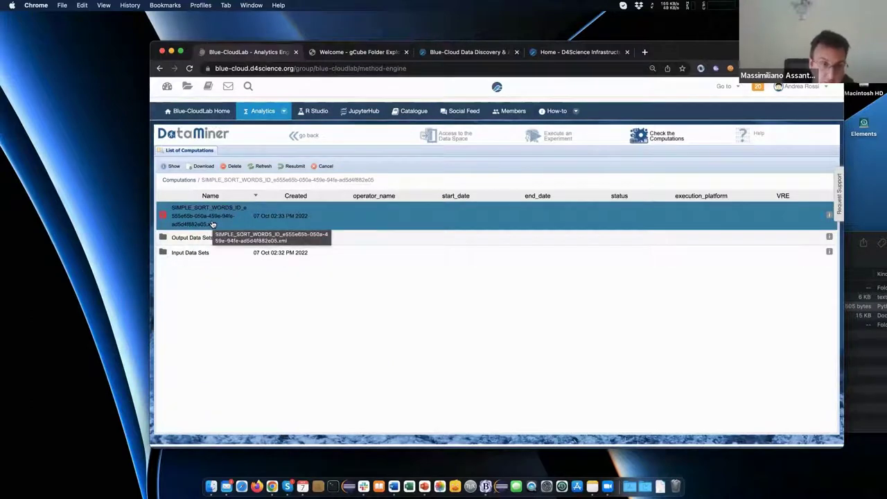
Open the computation's Input Data Sets folder and view the properties of its input text file
click(192, 253)
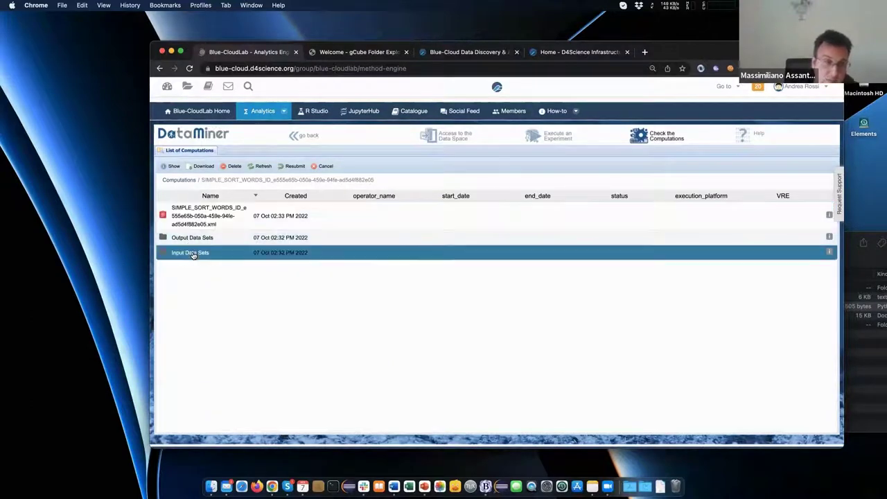
double_click(193, 254)
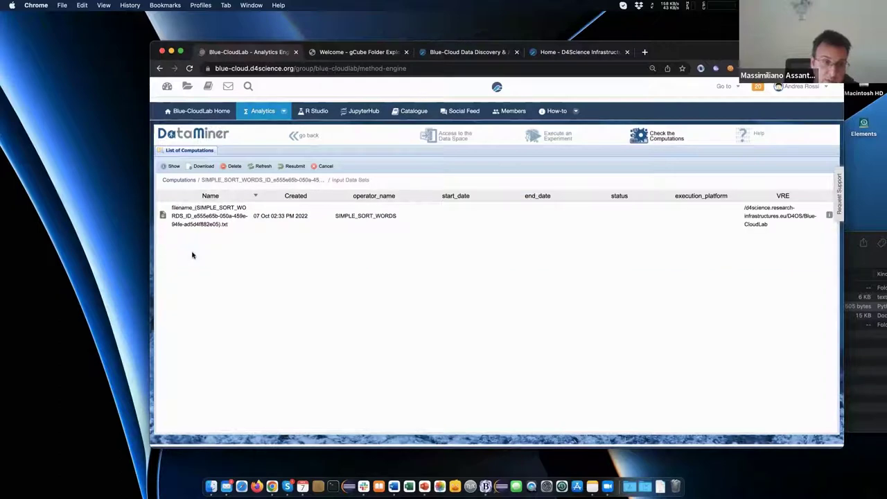
click(217, 219)
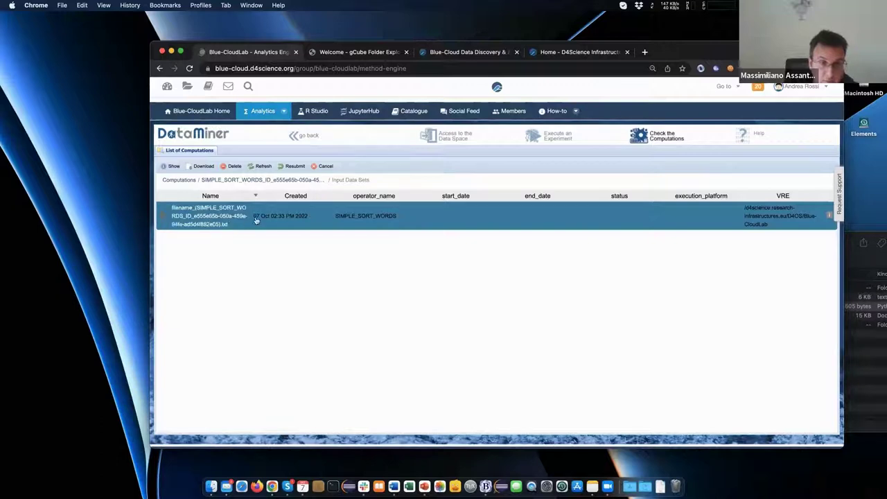
click(829, 215)
scroll(459, 293, down, 1)
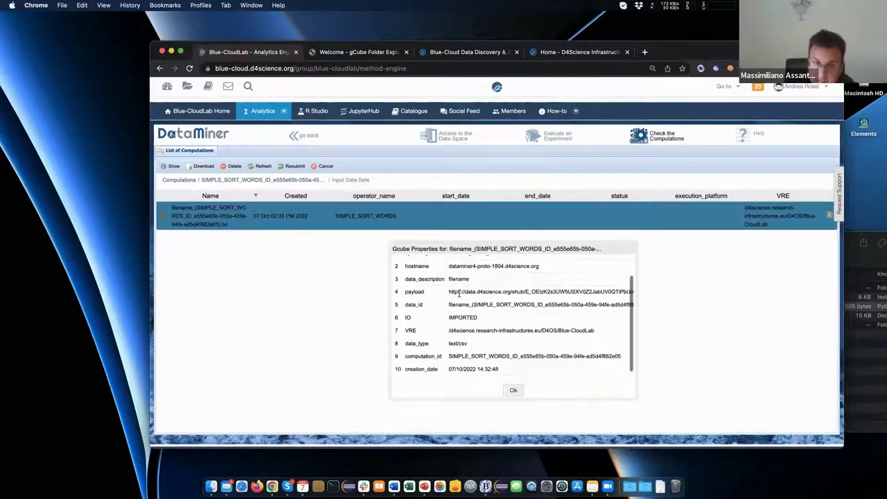
scroll(459, 293, up, 1)
click(513, 391)
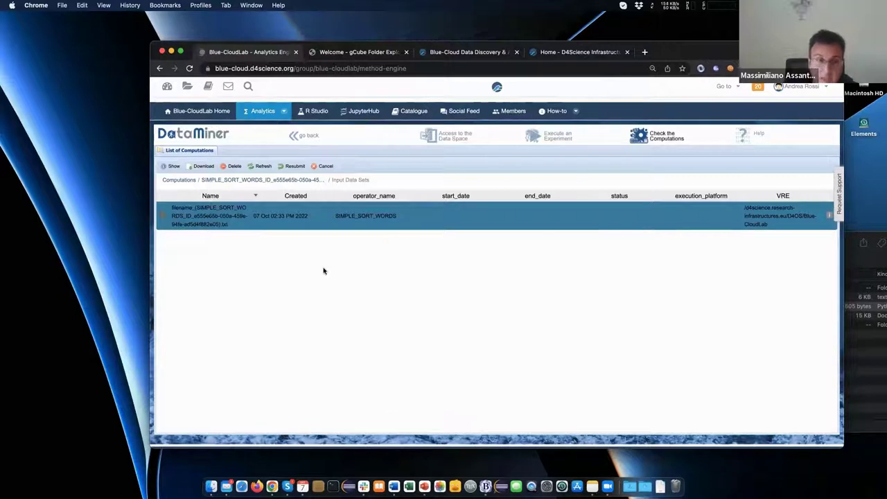
Open the computation's Output Data Sets folder and look at the result and LogFile text files
click(263, 181)
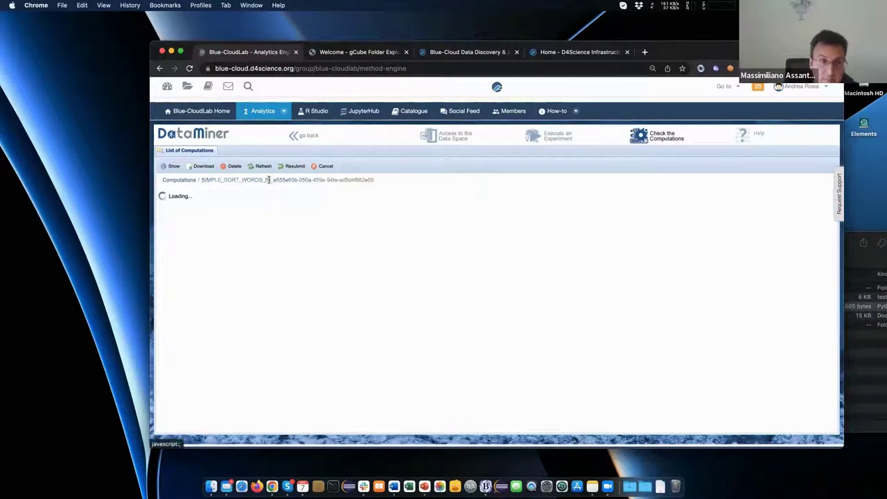
double_click(191, 237)
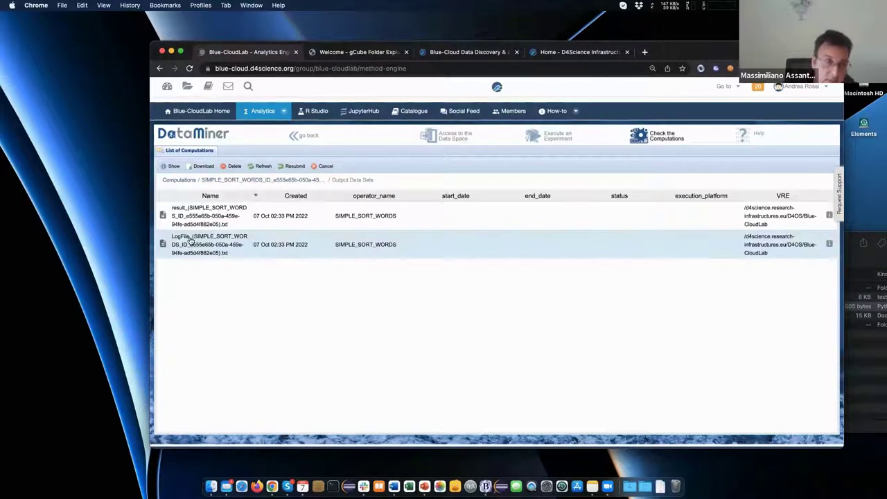
click(206, 219)
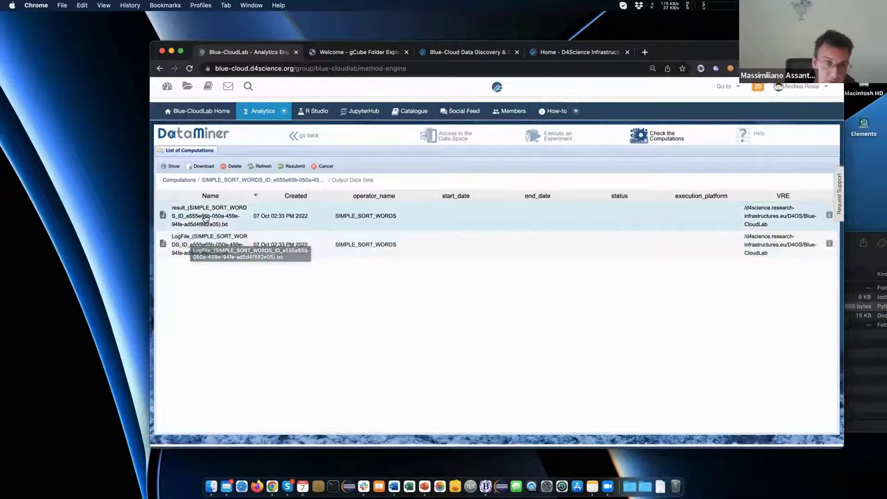
click(204, 257)
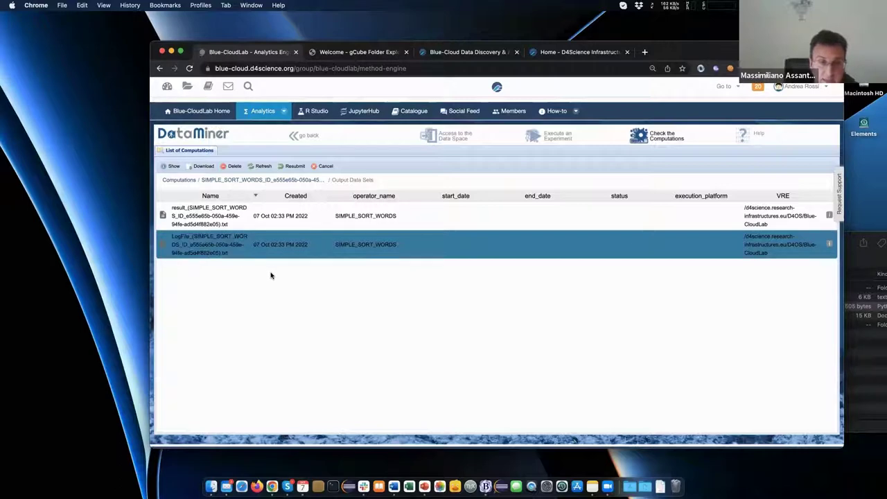
Try to resubmit the computation with the output LogFile selected
click(297, 171)
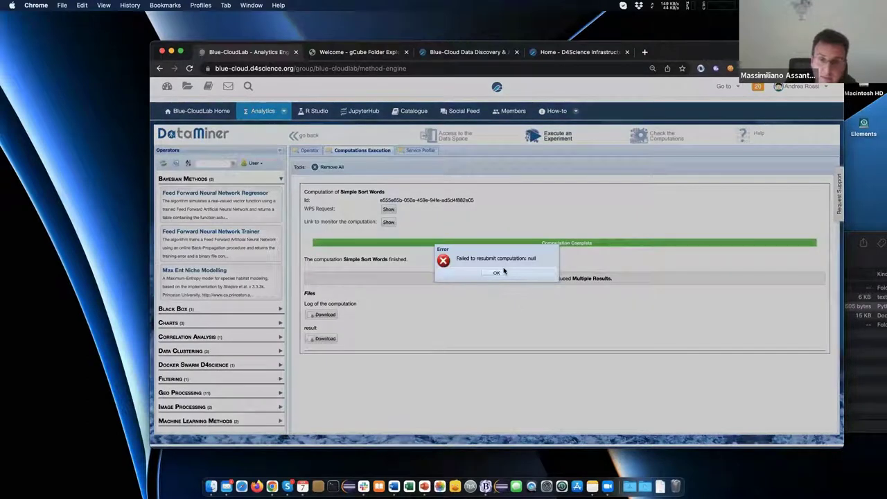
click(495, 273)
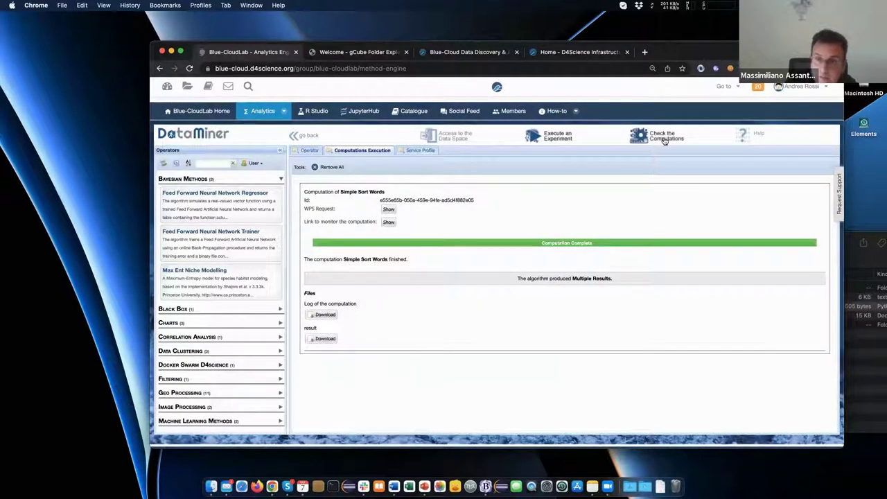
click(664, 141)
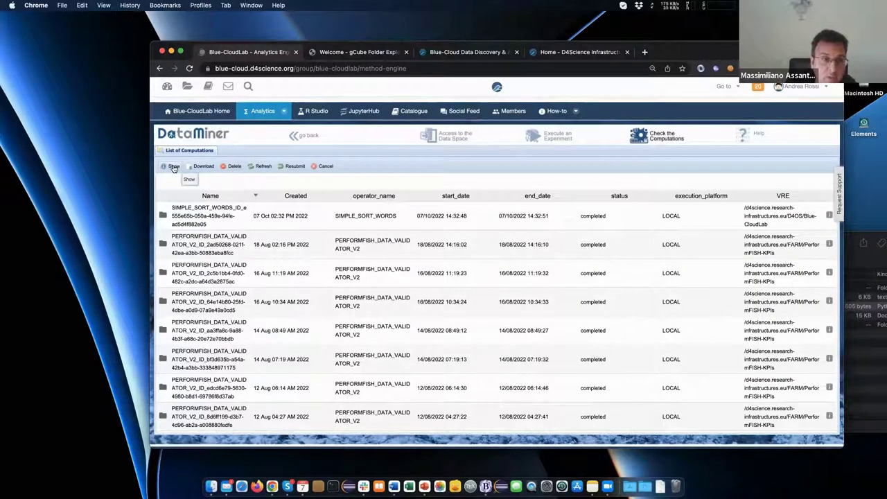
click(558, 138)
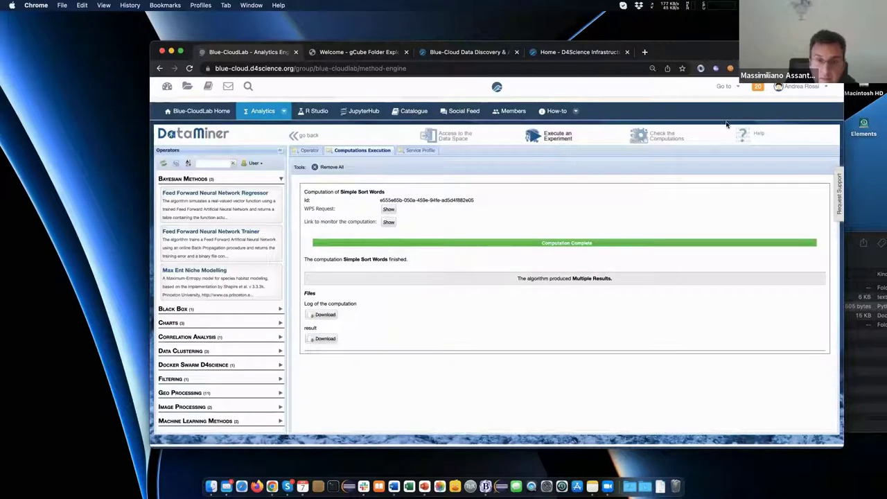
Select the SIMPLE_SORT_WORDS computation in the list of computations and resubmit it
click(659, 136)
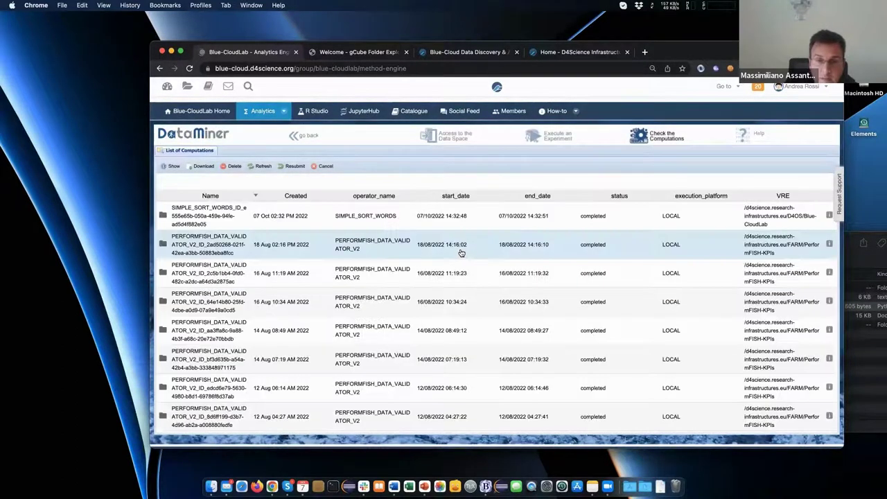
click(409, 217)
click(294, 167)
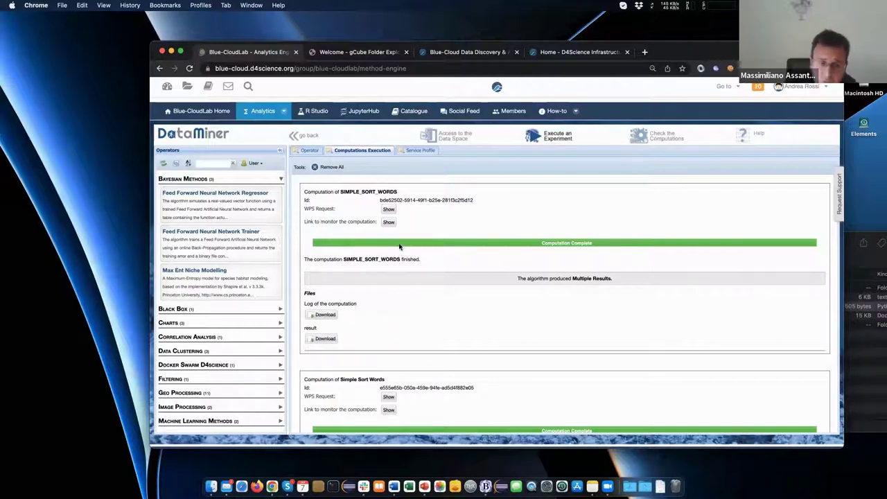
Copy the resubmitted computation's WPS request URL, including its gcube token, and load it in a new browser tab
click(389, 209)
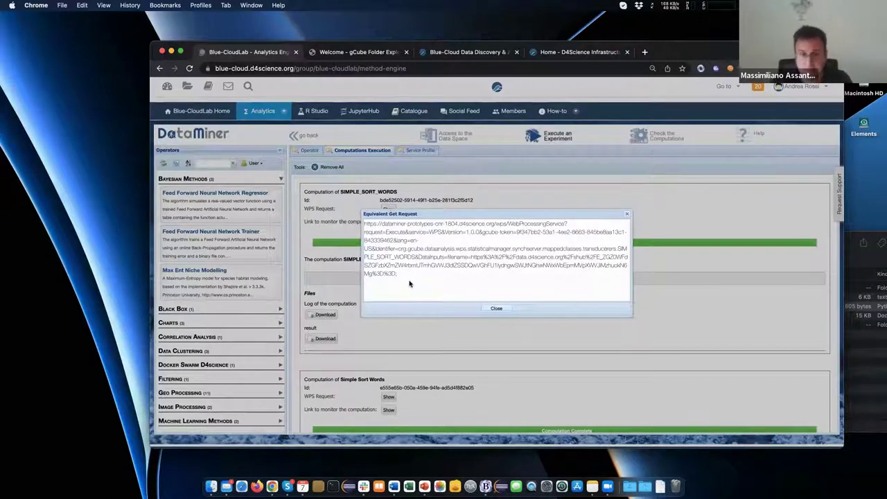
drag(409, 284, 332, 218)
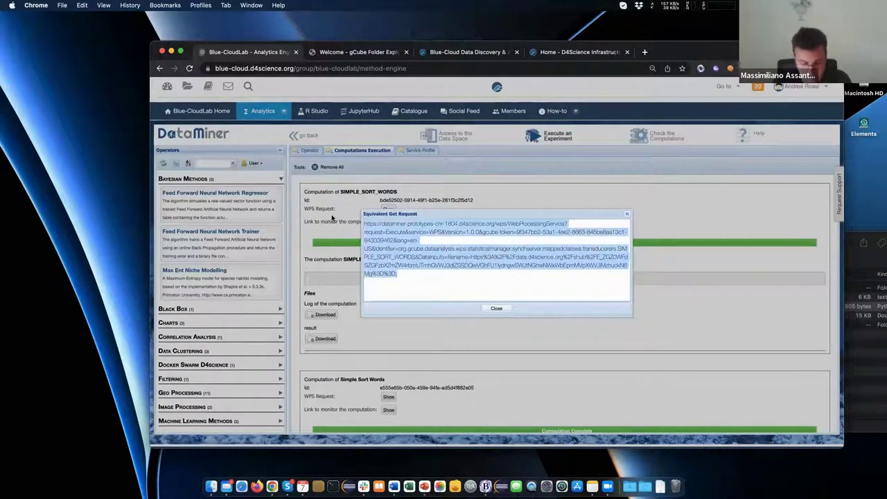
click(494, 309)
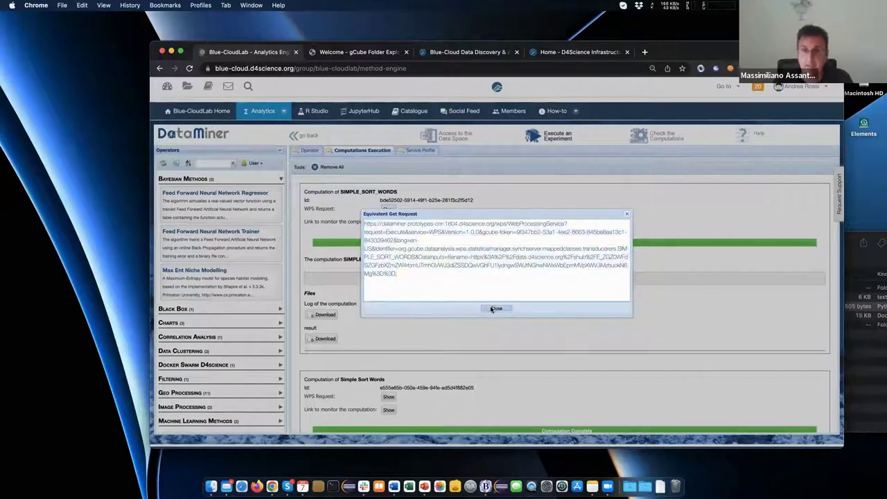
click(645, 53)
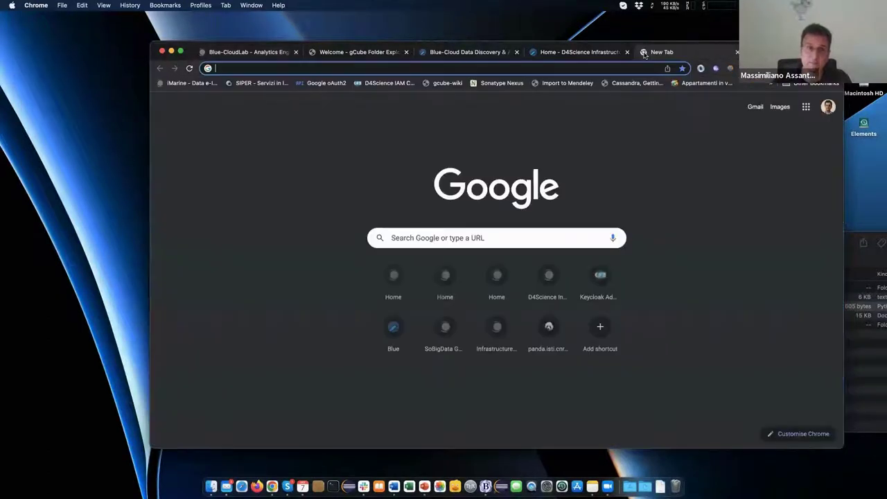
key(super+v)
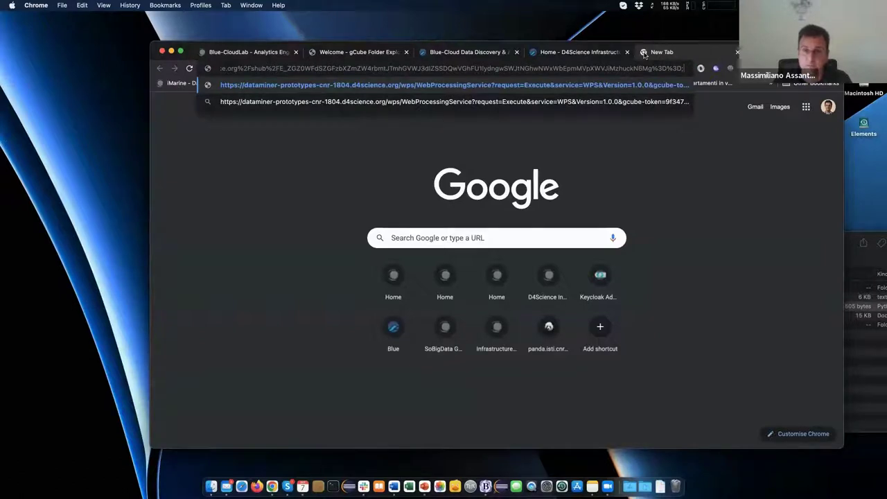
key(Return)
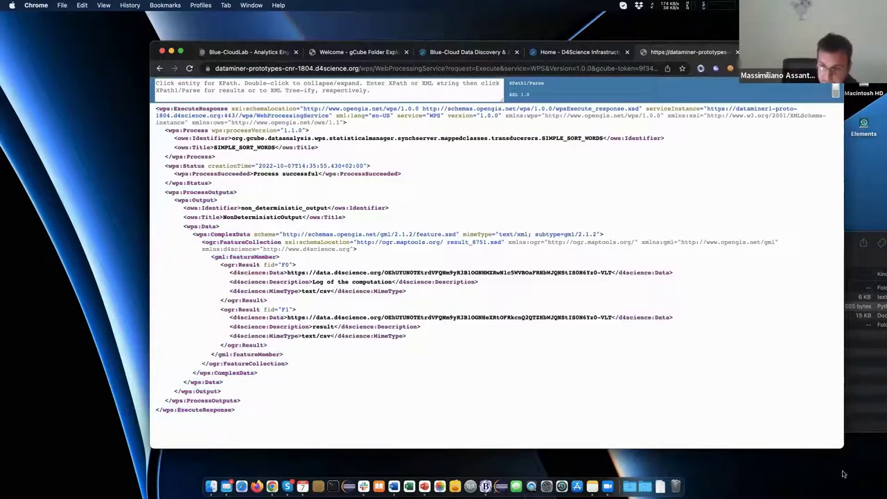
Shrink the browser window and examine the log output entry in the WPS response
drag(838, 448, 822, 408)
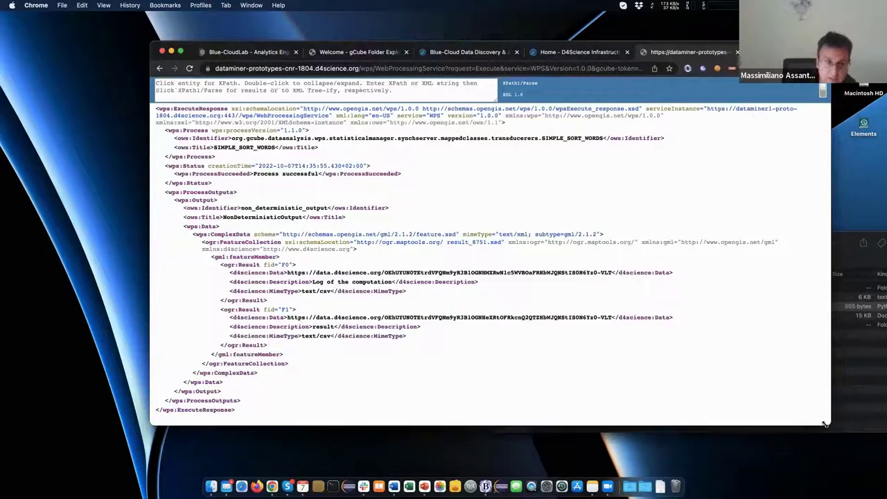
scroll(461, 331, down, 1)
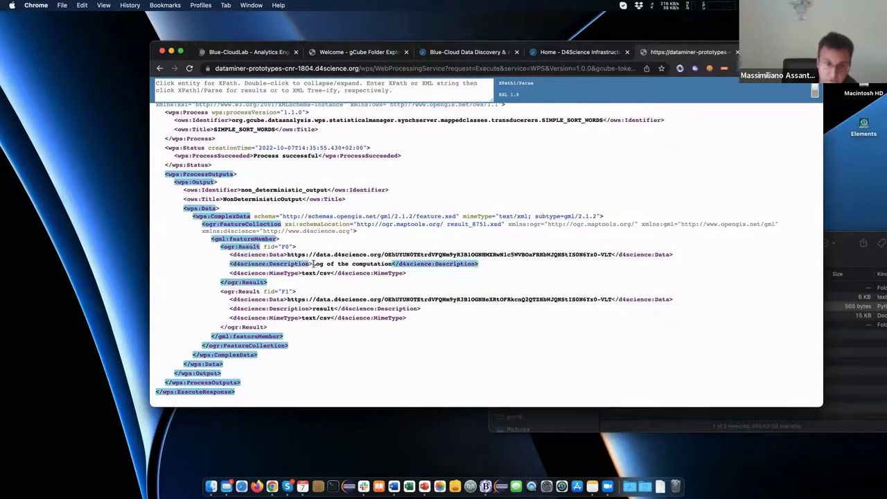
drag(313, 264, 408, 266)
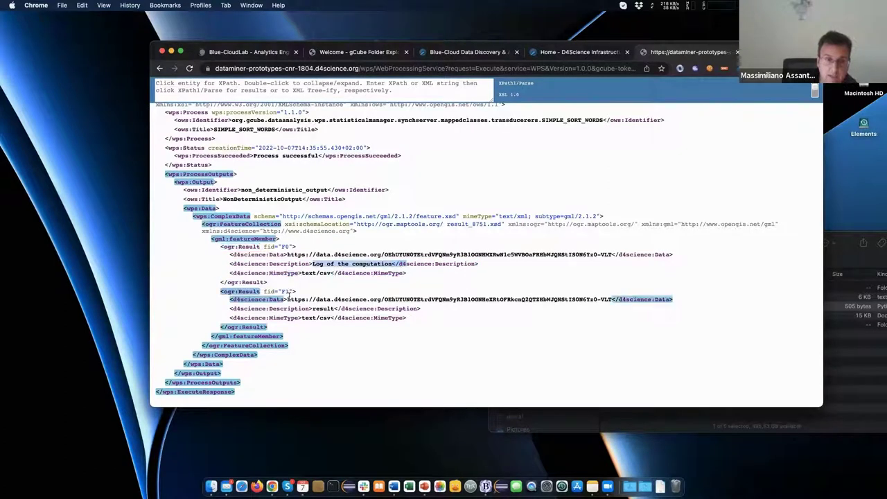
Copy the data URL of the result output from the WPS response and load it in the same tab to download the file
drag(312, 307, 612, 299)
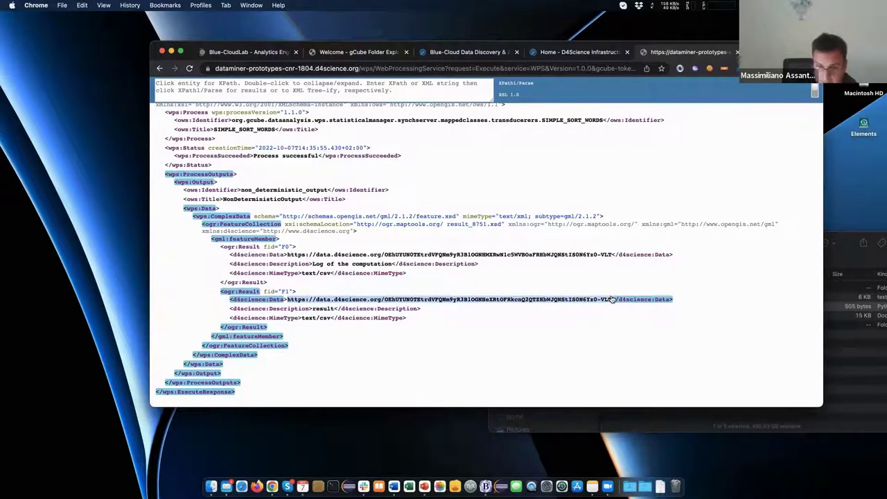
right_click(511, 300)
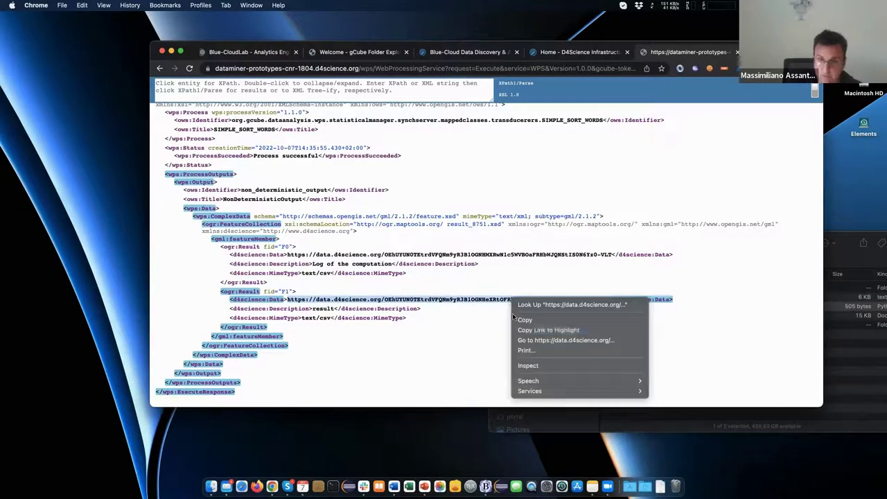
click(517, 317)
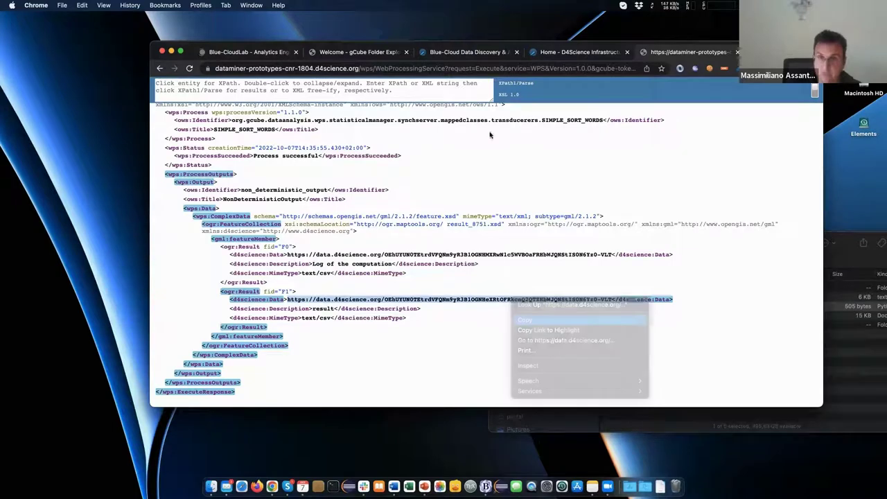
click(527, 69)
key(super+v)
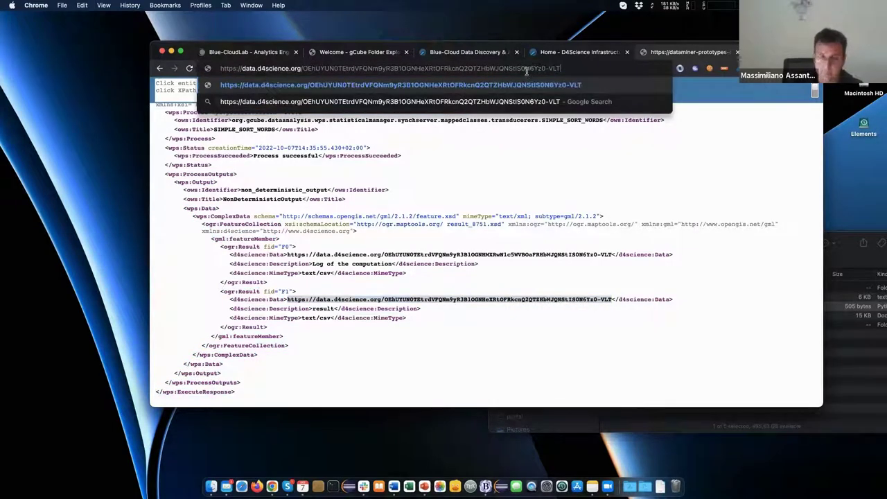
key(Return)
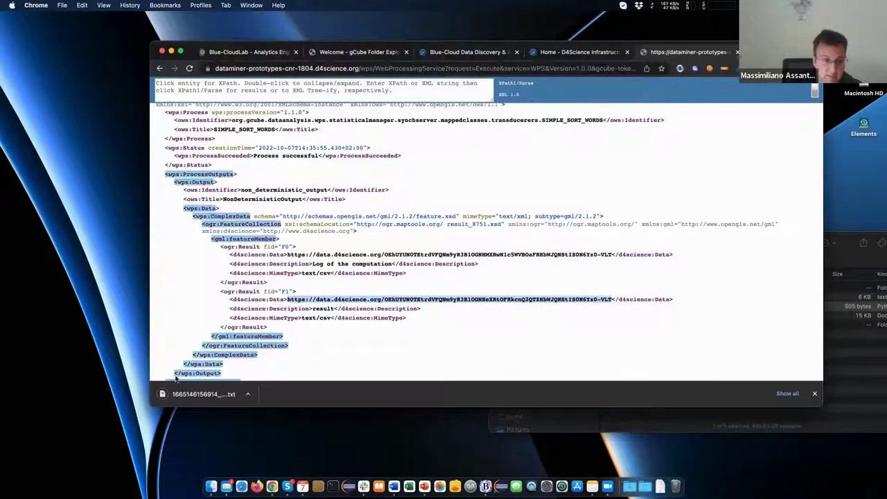
Open the downloaded result text file, highlight all of its sorted words, and close the file
click(195, 393)
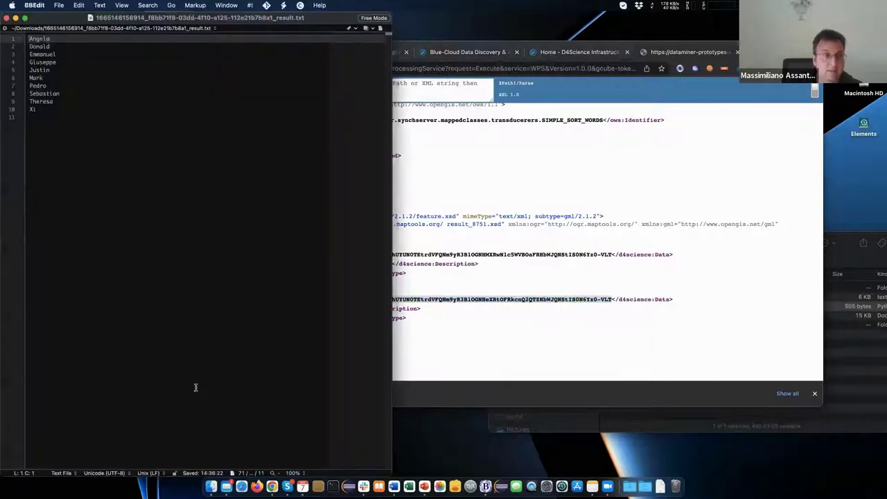
double_click(154, 16)
key(super+a)
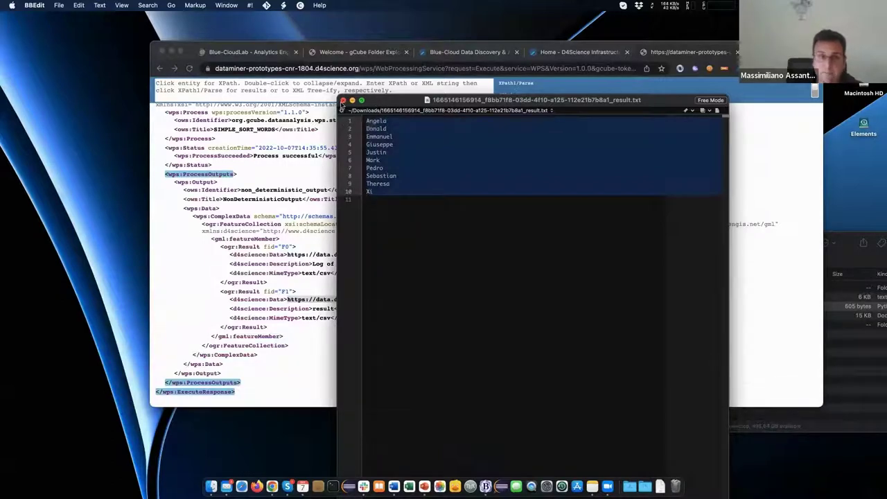
click(343, 100)
Return from the Analytics Engine to the Blue-CloudLab home page, and from there to the Blue-Cloud Gateway home page
click(269, 53)
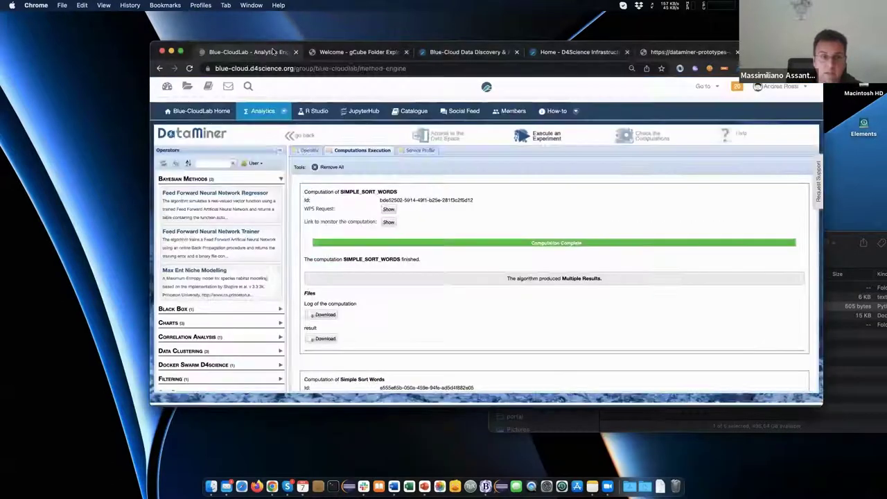
click(179, 111)
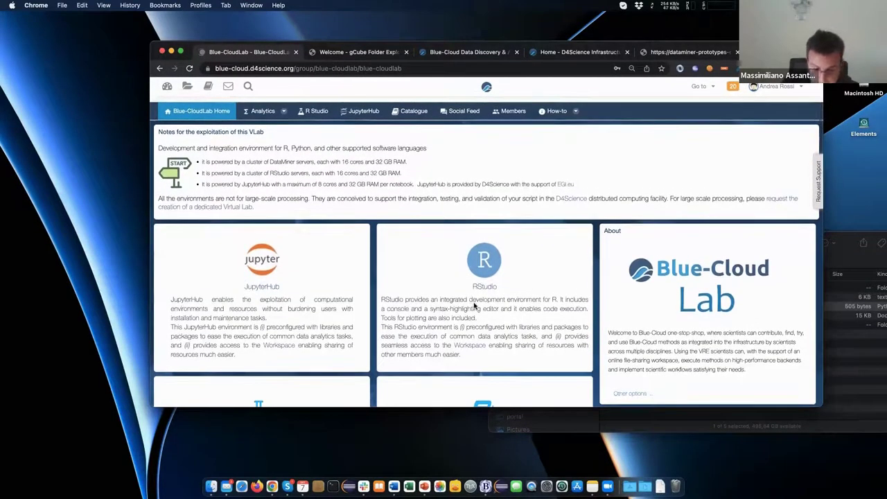
click(167, 86)
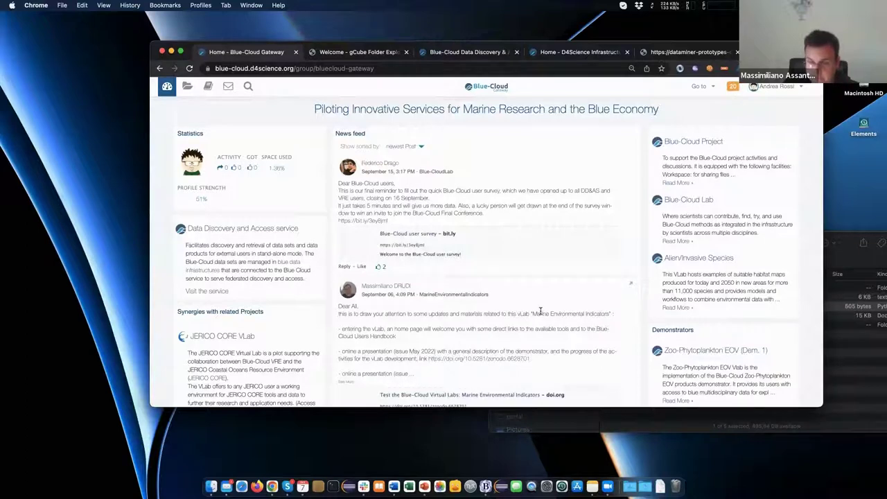
Open the Zoo-Phytoplankton EOV (Dem. 1) virtual lab from the gateway's Demonstrators list
scroll(540, 311, down, 2)
scroll(634, 296, down, 1)
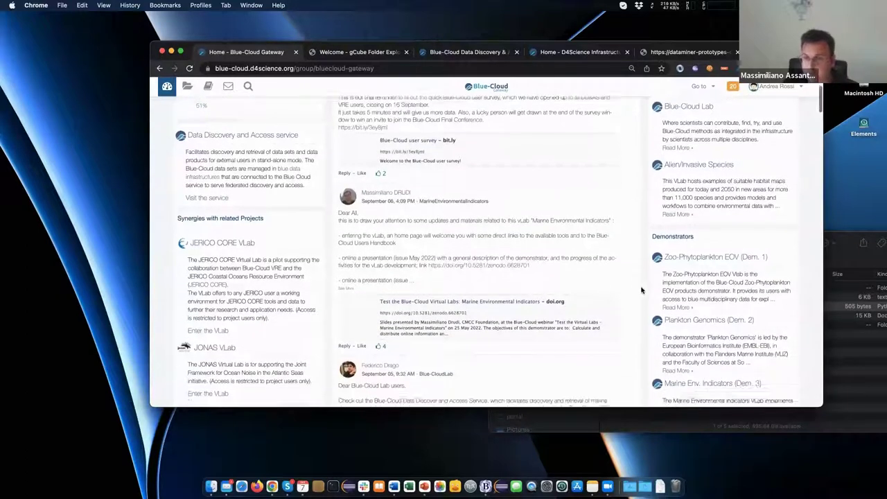
click(696, 256)
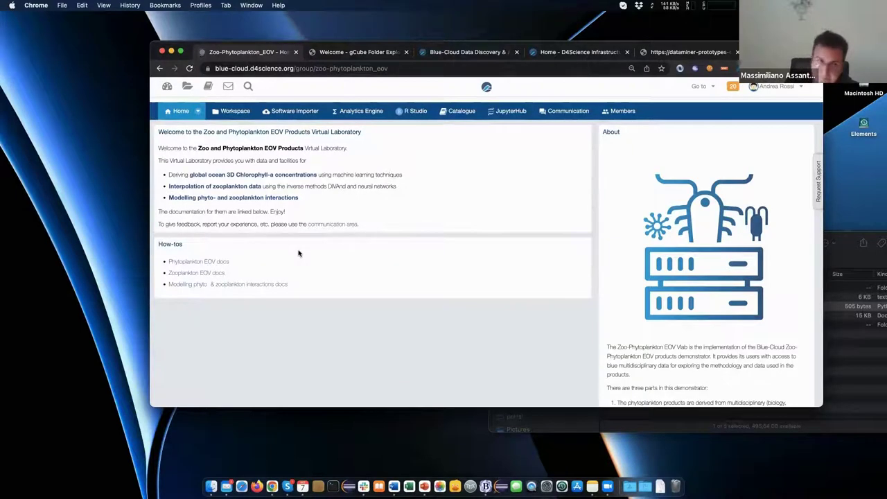
Open the Phytoplankton EOV docs and read the Machine Learning method and Data sources sections
click(210, 263)
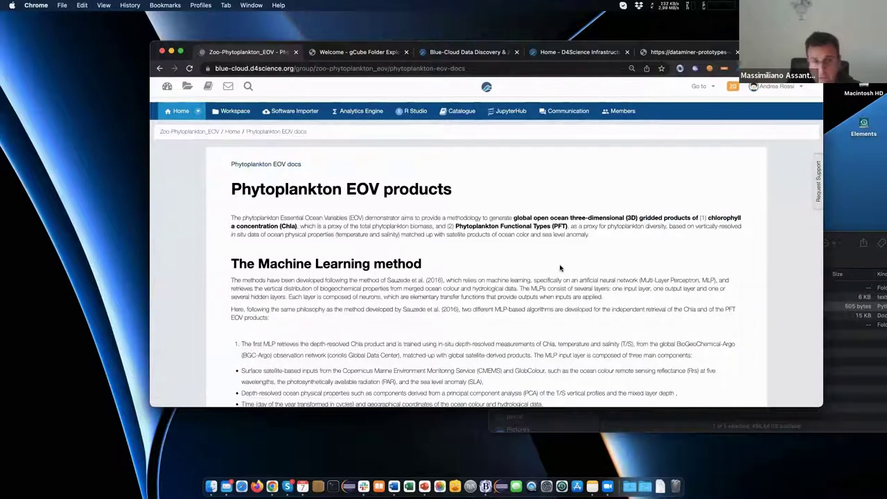
scroll(561, 270, down, 2)
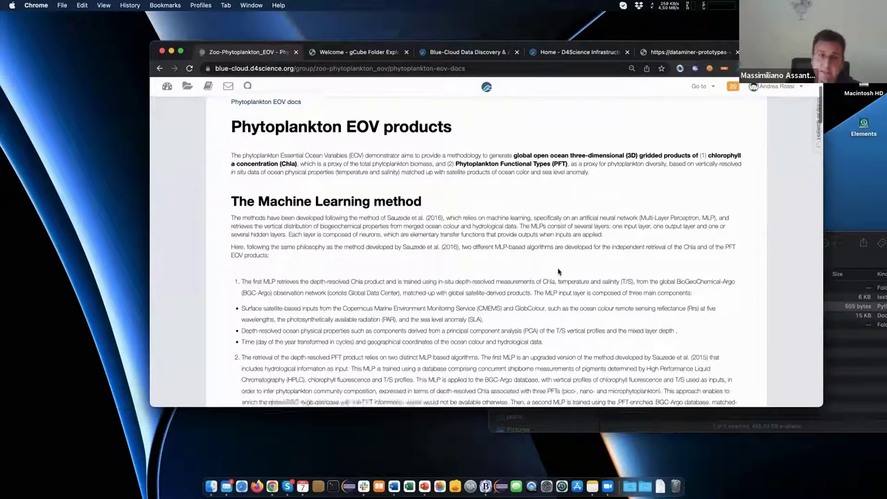
scroll(567, 276, down, 1)
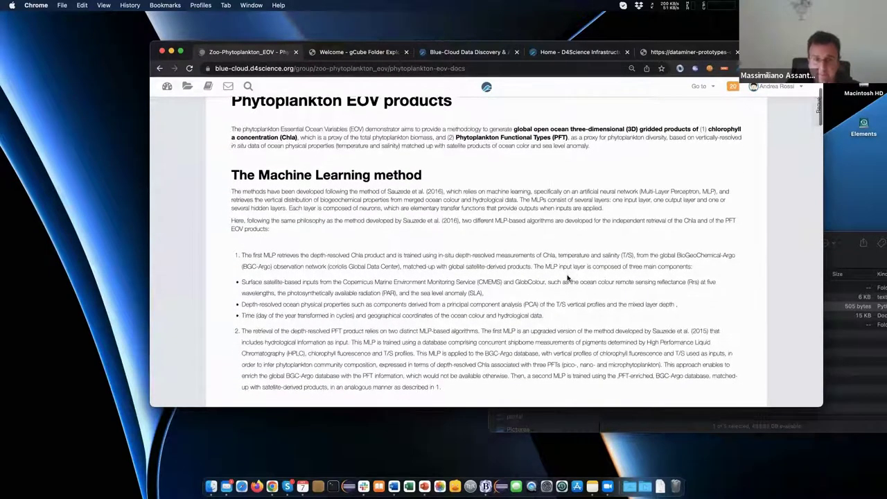
scroll(567, 277, down, 1)
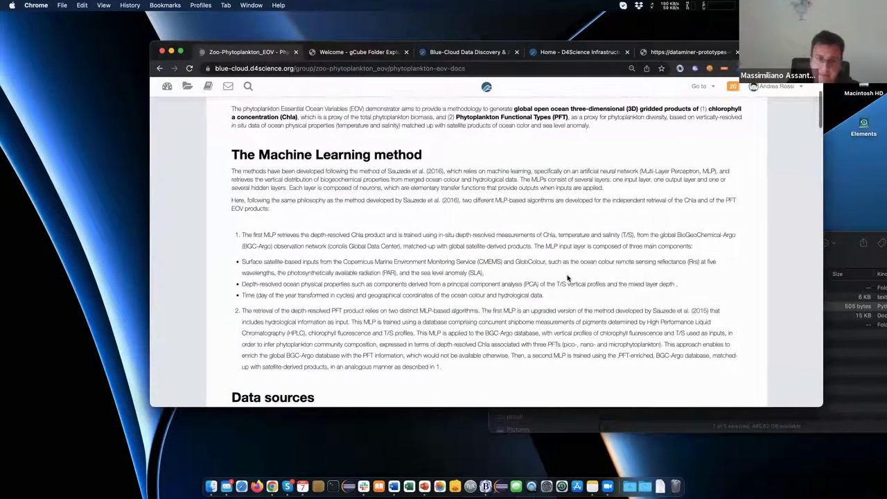
scroll(567, 278, down, 3)
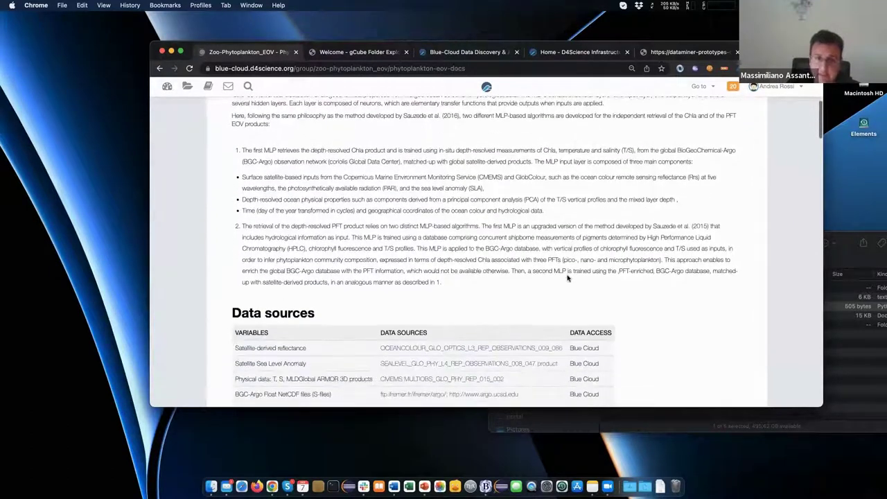
scroll(567, 278, down, 3)
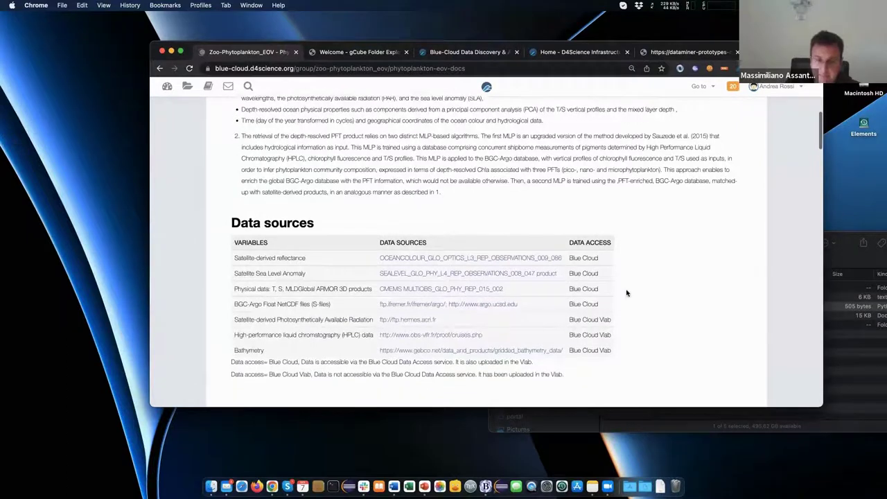
scroll(627, 292, down, 5)
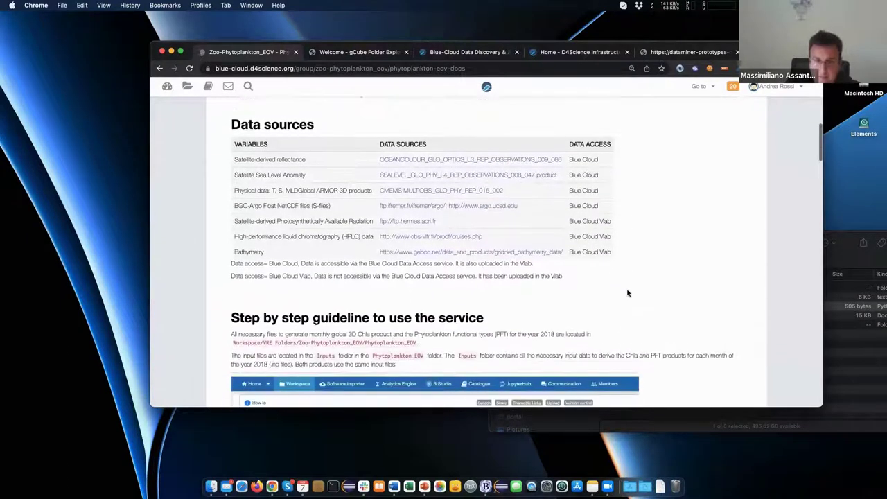
Review the step by step guideline to use the service, including the Phytoplankton_EOV workspace folder structure
scroll(629, 292, down, 3)
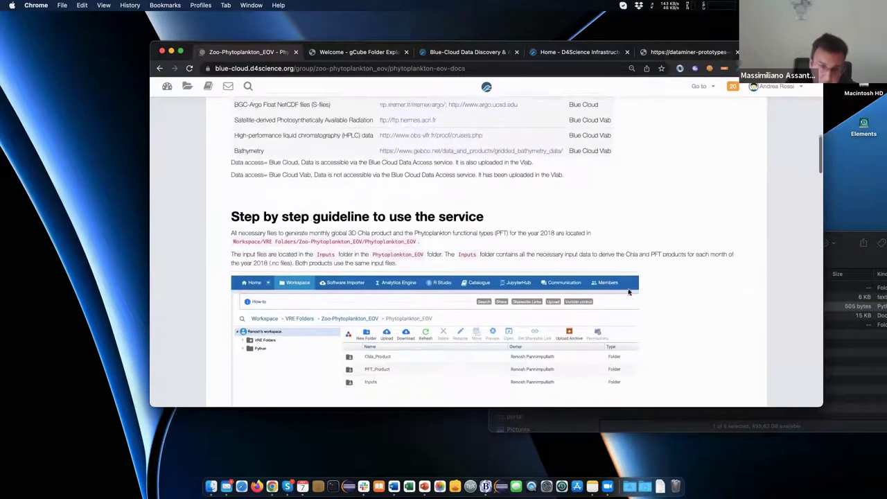
scroll(629, 292, down, 2)
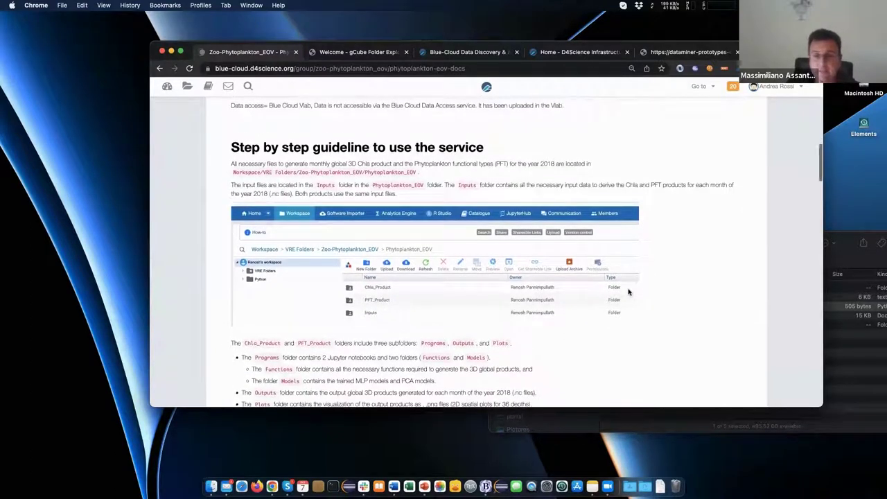
scroll(629, 292, down, 2)
scroll(629, 292, down, 3)
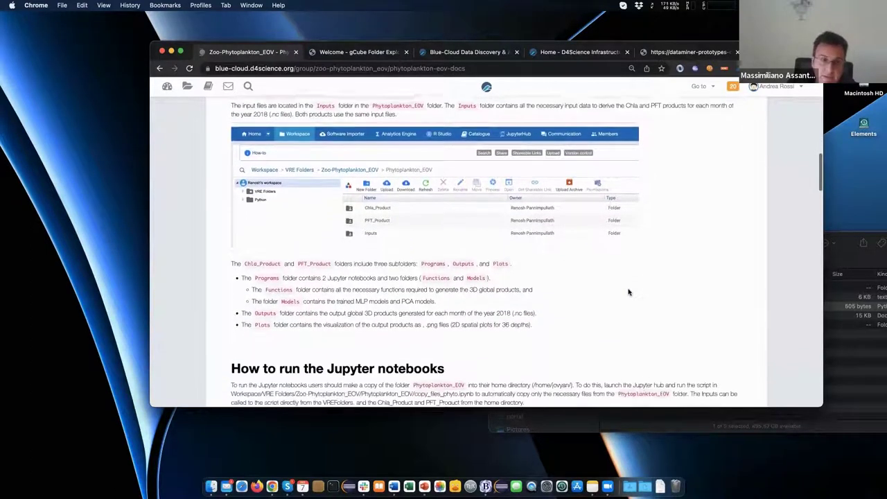
scroll(629, 292, up, 3)
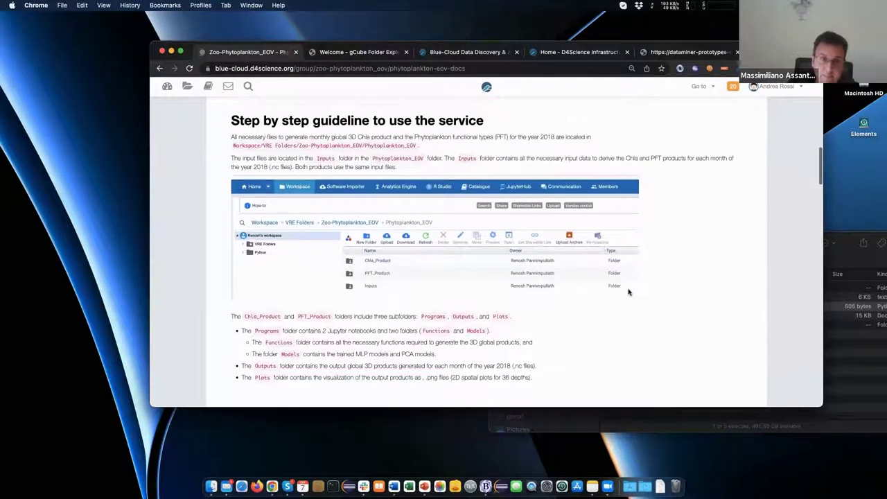
scroll(629, 292, down, 1)
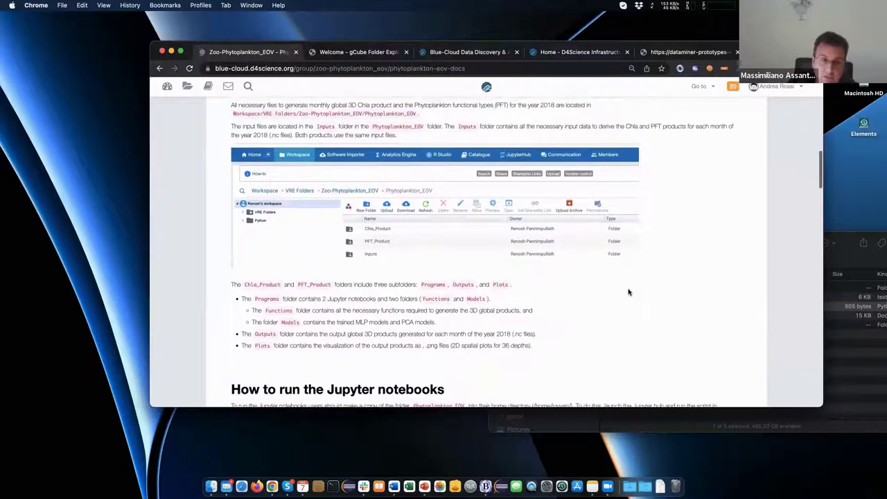
scroll(629, 292, down, 1)
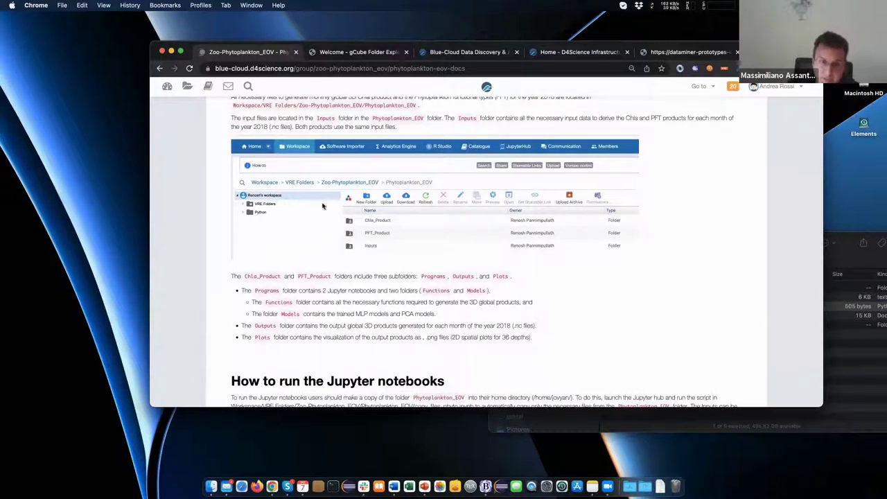
Read the instructions for running the Jupyter notebooks that generate the Chla and PFT products
scroll(424, 221, down, 10)
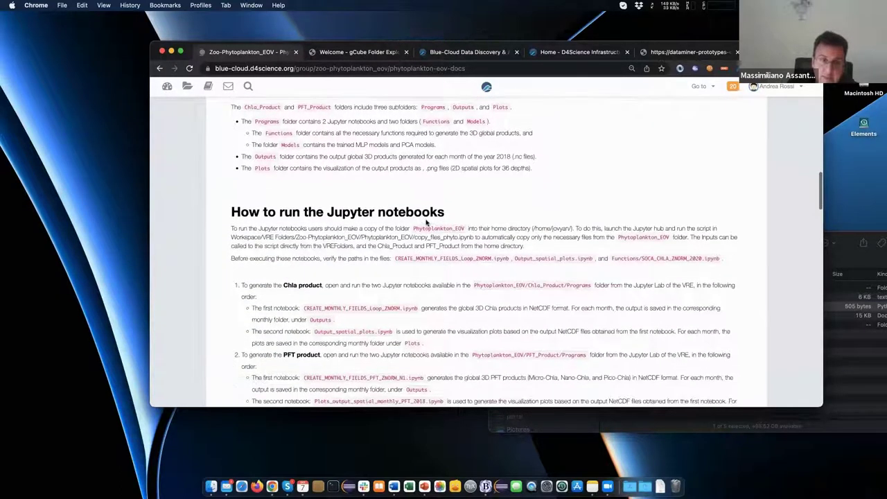
scroll(426, 222, down, 4)
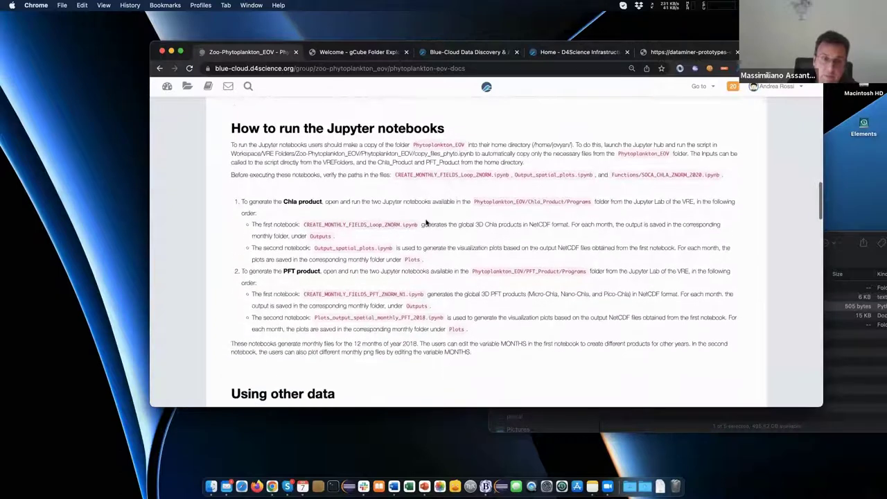
scroll(427, 222, down, 1)
scroll(427, 221, down, 1)
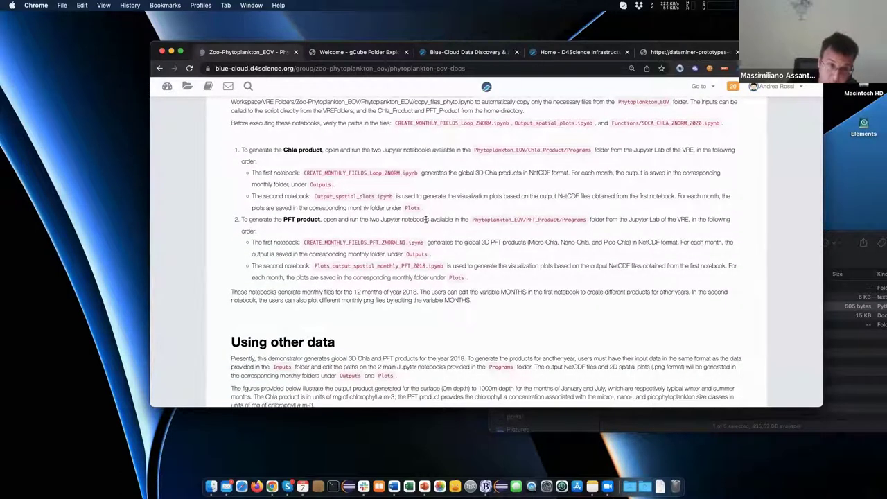
Examine the Using other data section and its global maps of the Chla and PFT products
scroll(426, 221, down, 10)
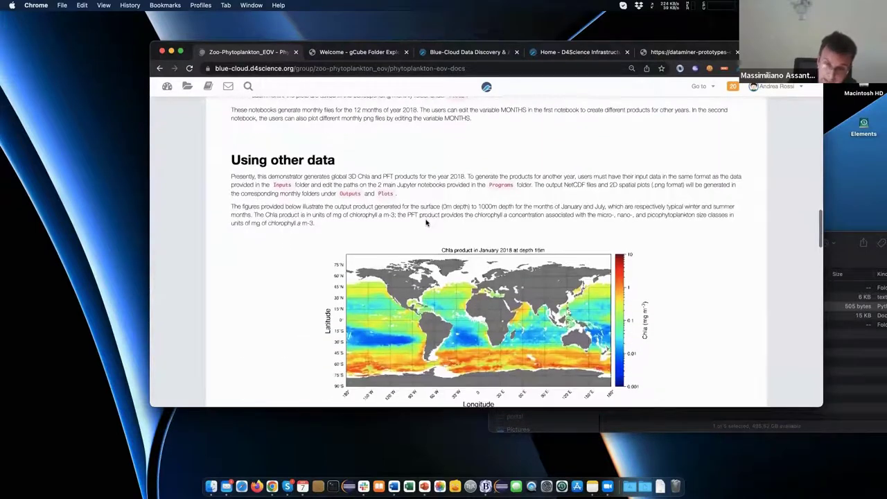
scroll(426, 222, down, 7)
scroll(426, 222, up, 4)
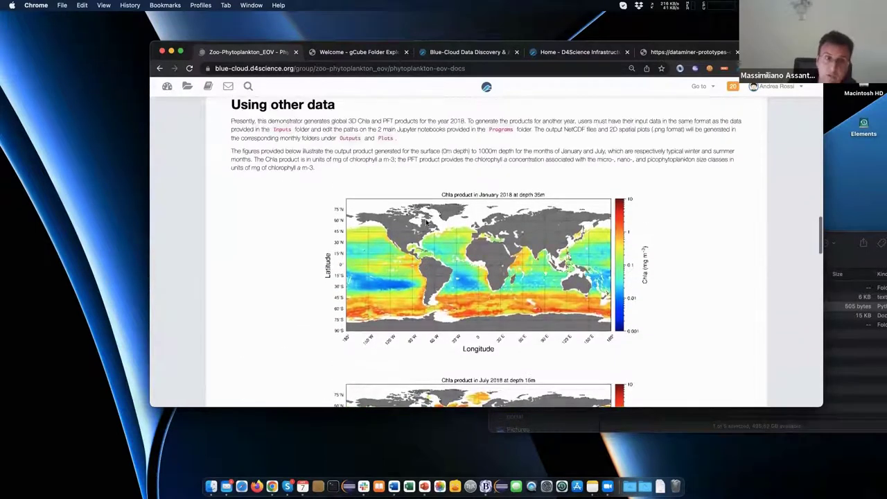
scroll(426, 222, down, 4)
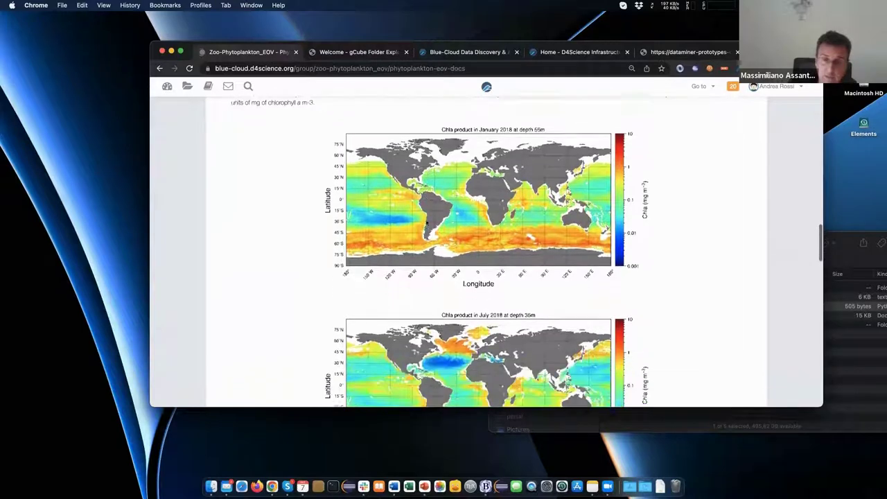
scroll(426, 222, down, 19)
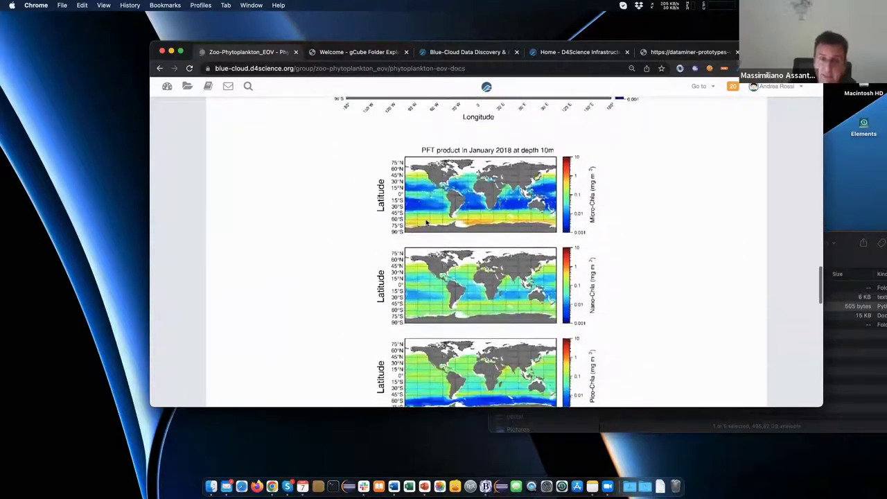
Skim the end of the Phytoplankton EOV docs, including the remaining PFT maps and the Authors and References sections
scroll(427, 222, down, 20)
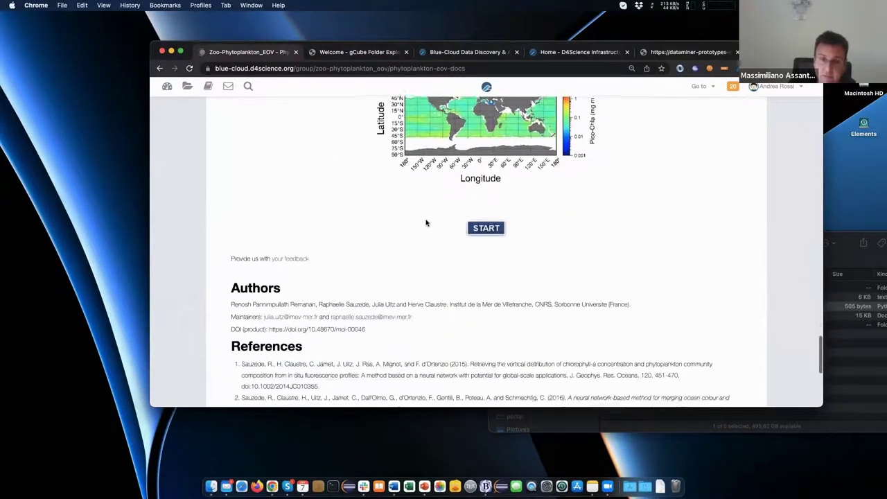
scroll(427, 222, down, 2)
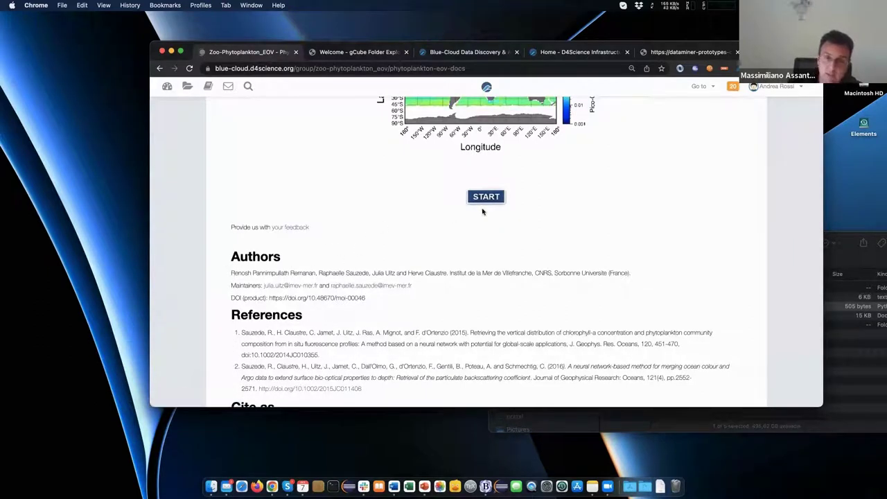
scroll(483, 212, up, 10)
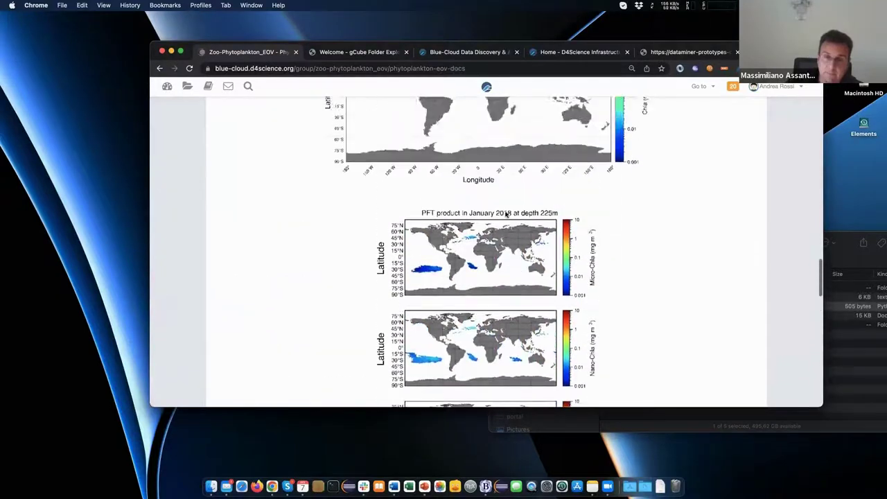
scroll(507, 215, up, 15)
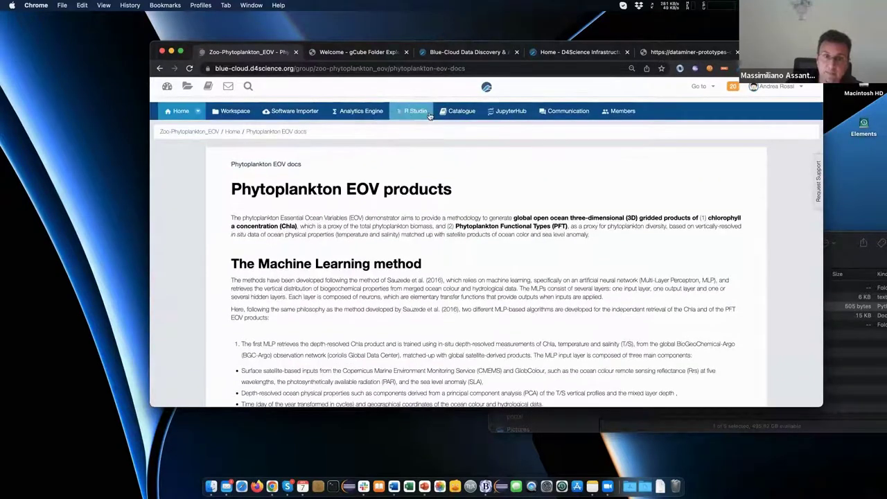
Open the lab's JupyterHub and browse to the workspace/VREFolders/Zoo-Phytoplankton_EOV folder
click(497, 114)
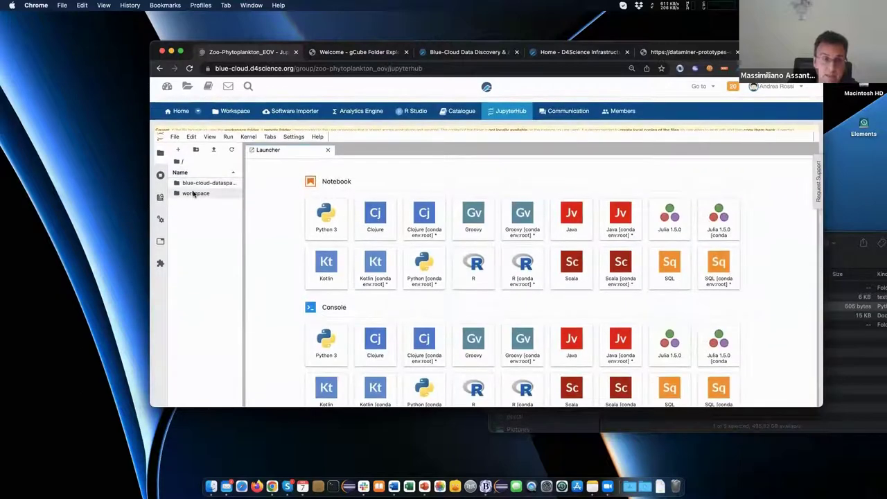
double_click(196, 193)
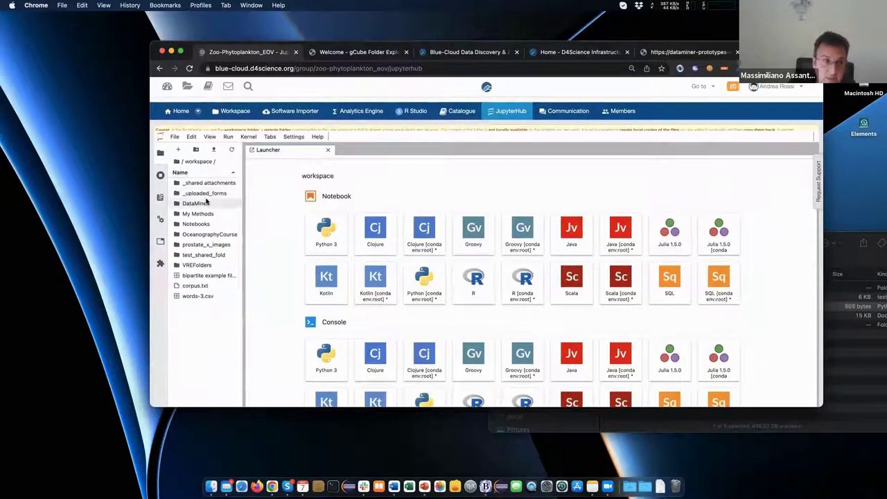
click(197, 266)
double_click(197, 265)
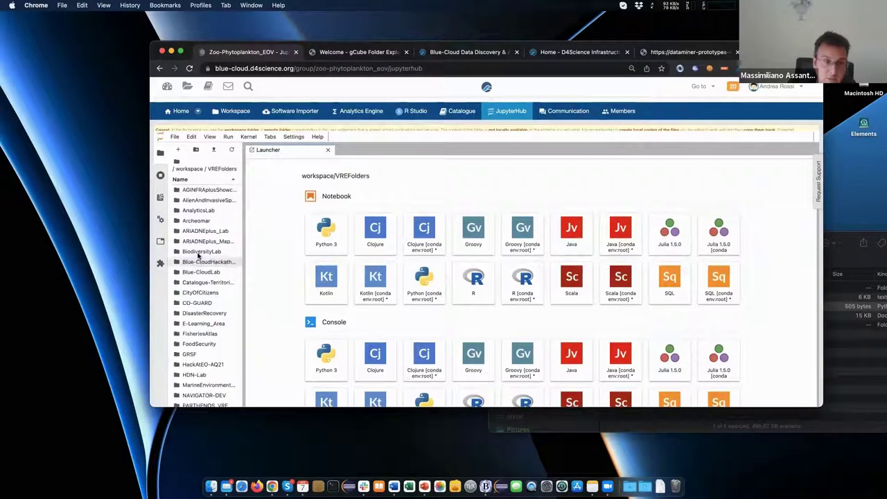
scroll(204, 239, down, 5)
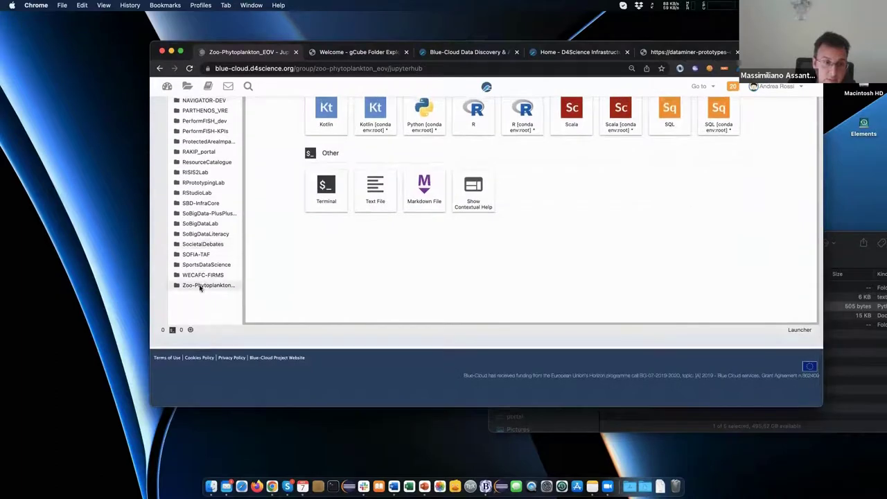
double_click(199, 282)
scroll(205, 231, up, 5)
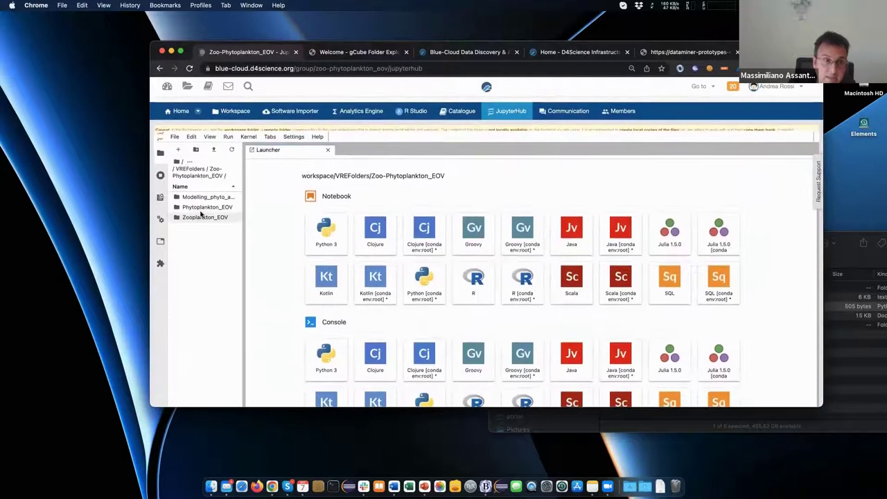
Widen the file browser and open the src folder of bluecloud-plankton-master inside Zooplankton_EOV
drag(244, 195, 354, 199)
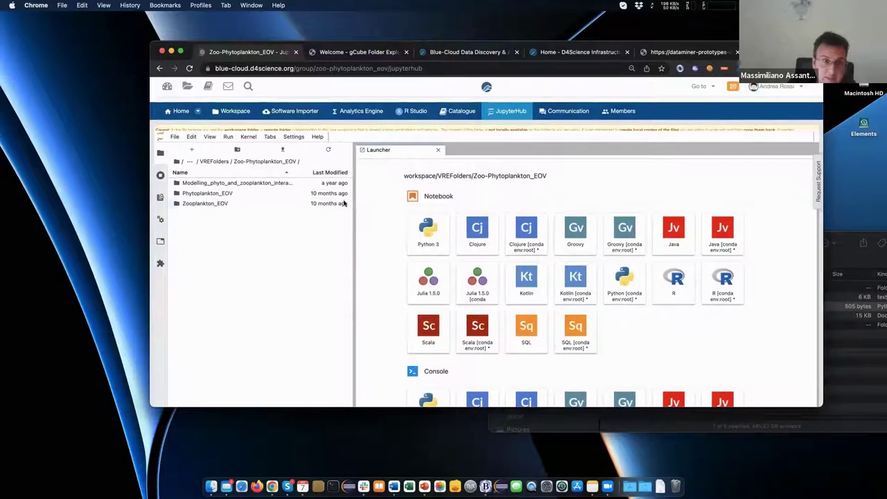
double_click(224, 204)
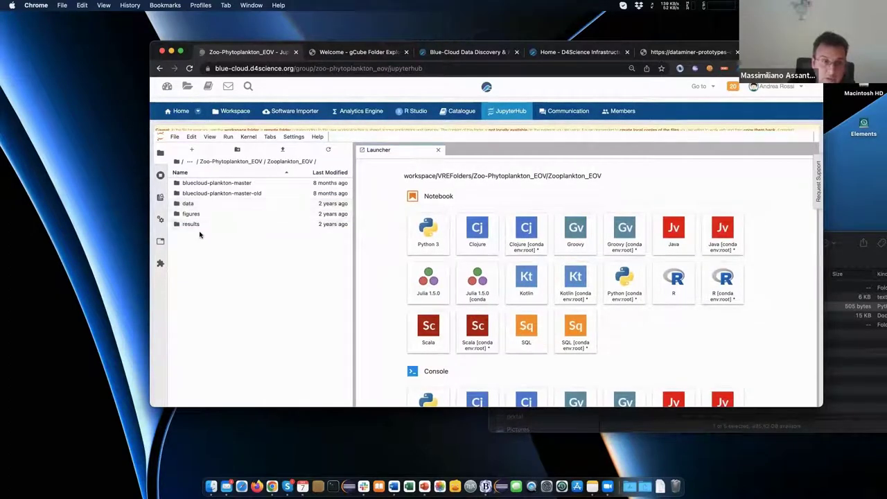
double_click(212, 183)
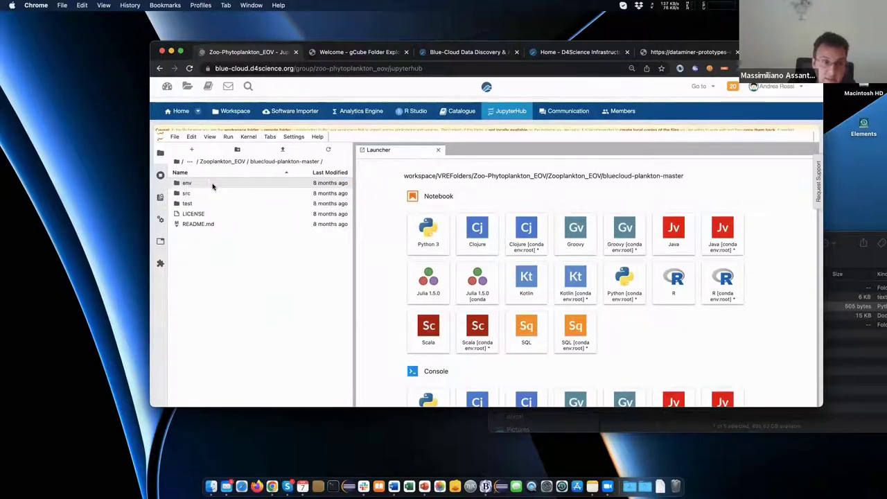
click(202, 198)
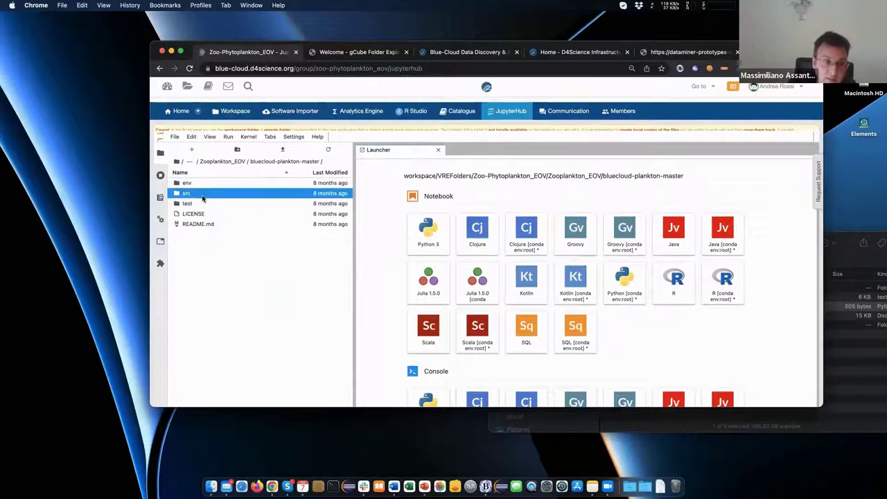
double_click(203, 198)
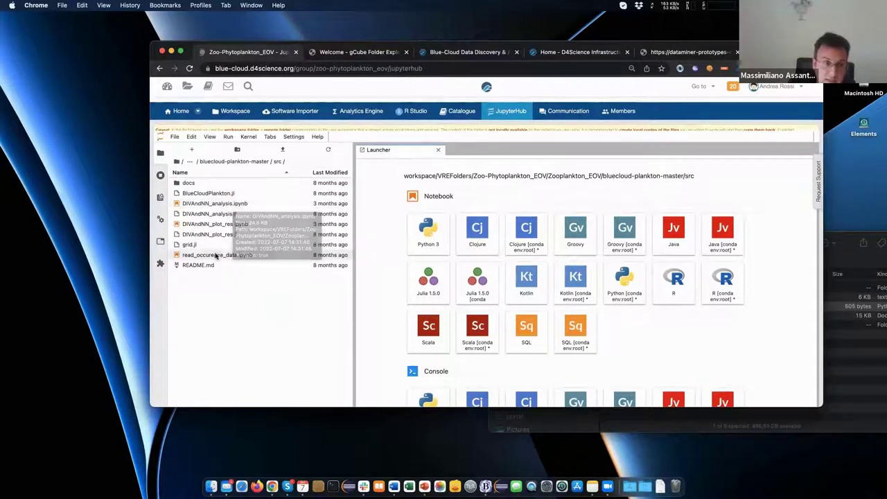
Open the DIVAndNN_analysis.ipynb notebook with the Julia 1.5.0 kernel
double_click(231, 207)
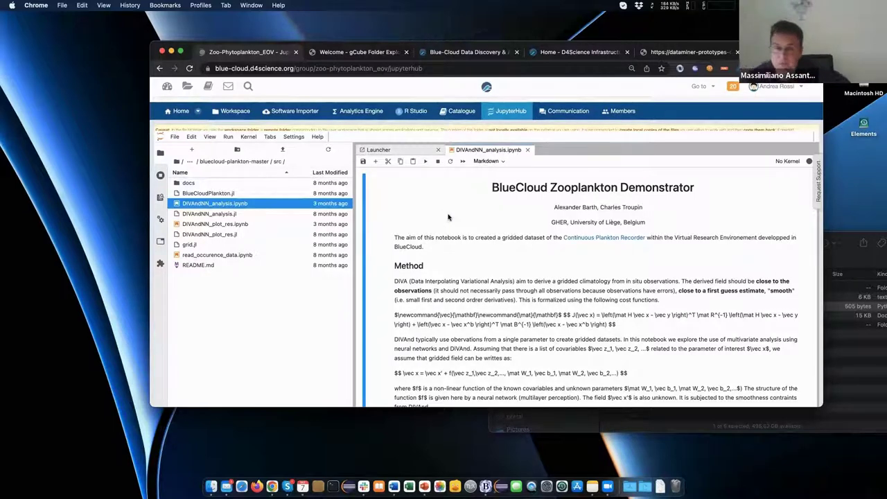
scroll(449, 218, down, 1)
scroll(449, 218, up, 1)
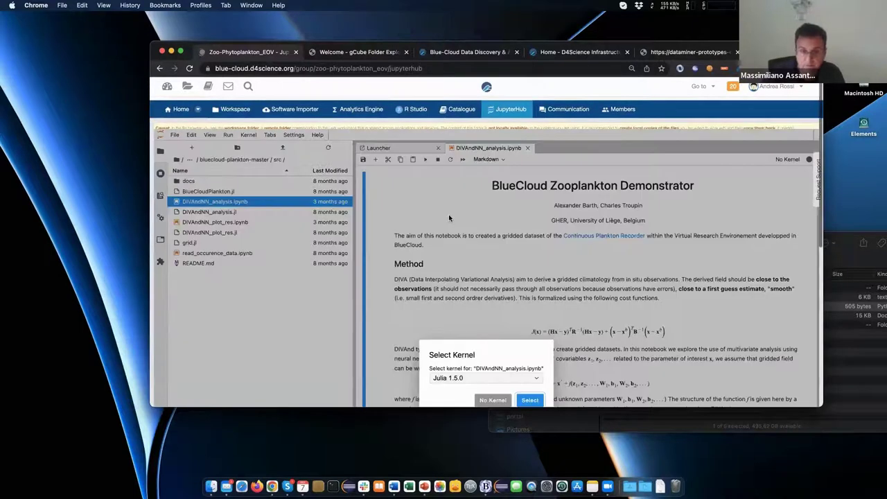
scroll(515, 308, down, 1)
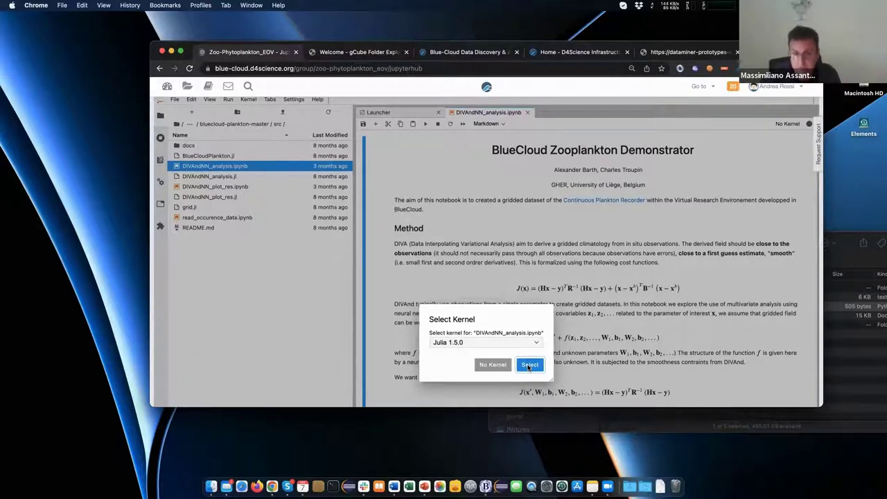
click(529, 366)
scroll(527, 373, down, 1)
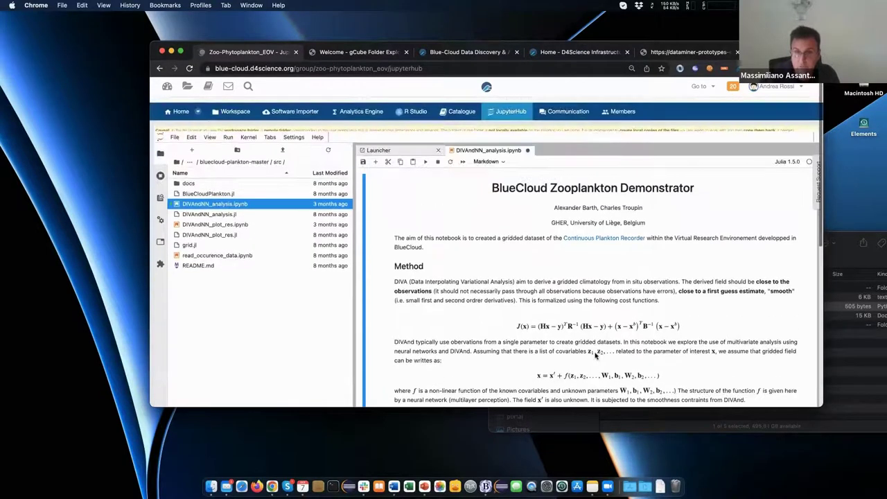
Read the notebook's Method section, its co-variables list and the overview figure of the datasets involved
scroll(595, 356, down, 3)
scroll(594, 356, down, 8)
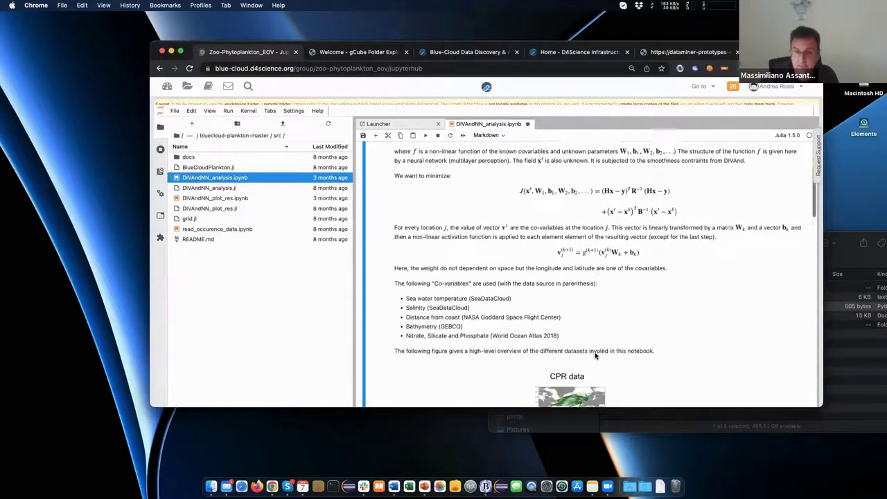
scroll(594, 356, down, 3)
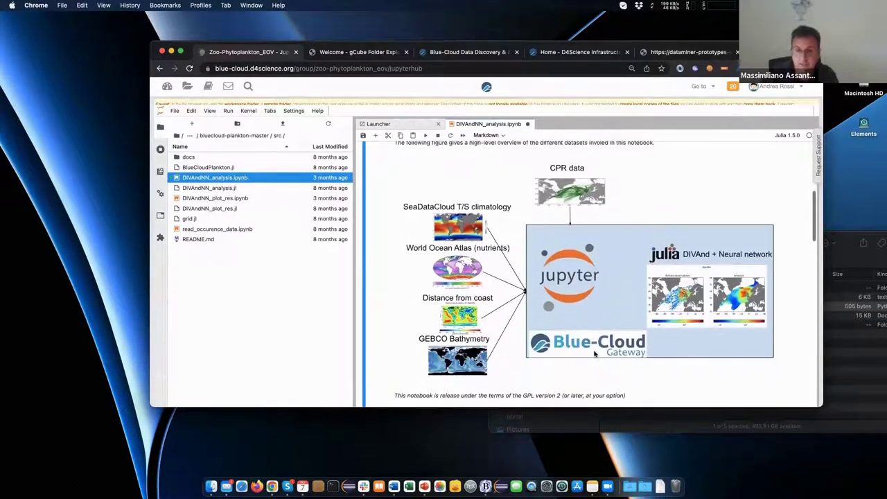
scroll(594, 355, up, 2)
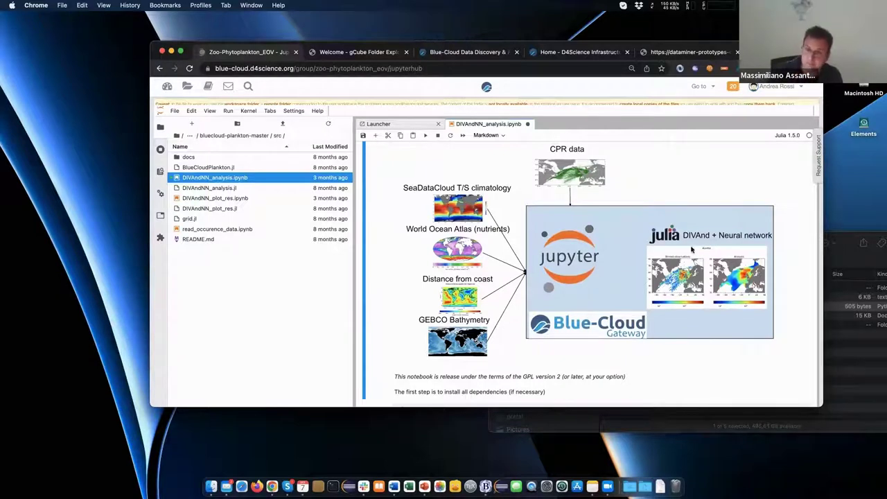
Review the notebook's code cells, from installing dependencies through data preparation to the neural network parameters and analysis loop
scroll(632, 261, down, 10)
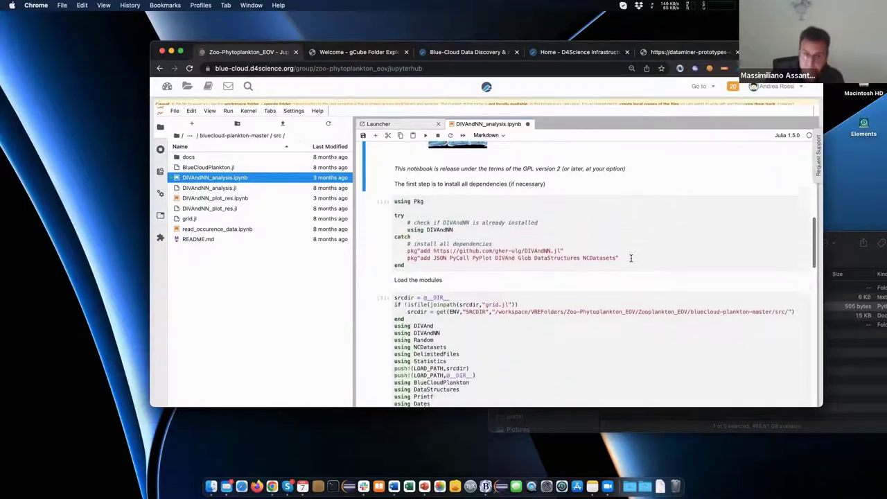
scroll(502, 225, down, 20)
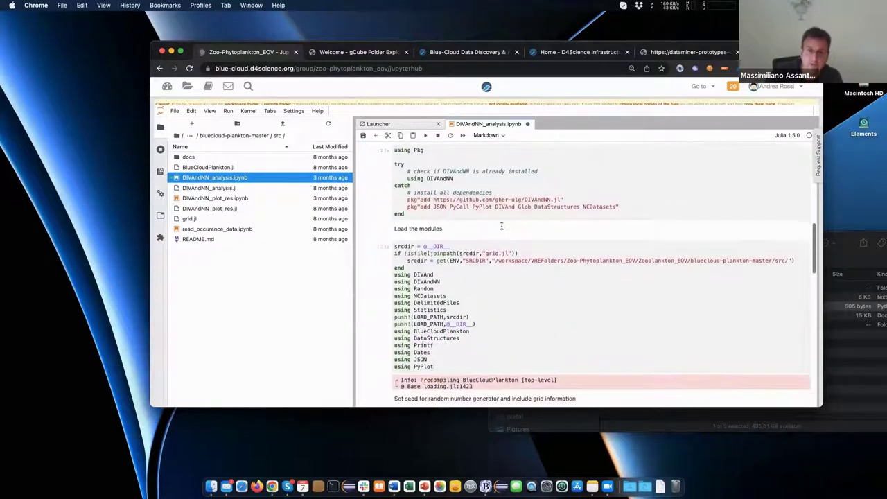
scroll(504, 228, down, 20)
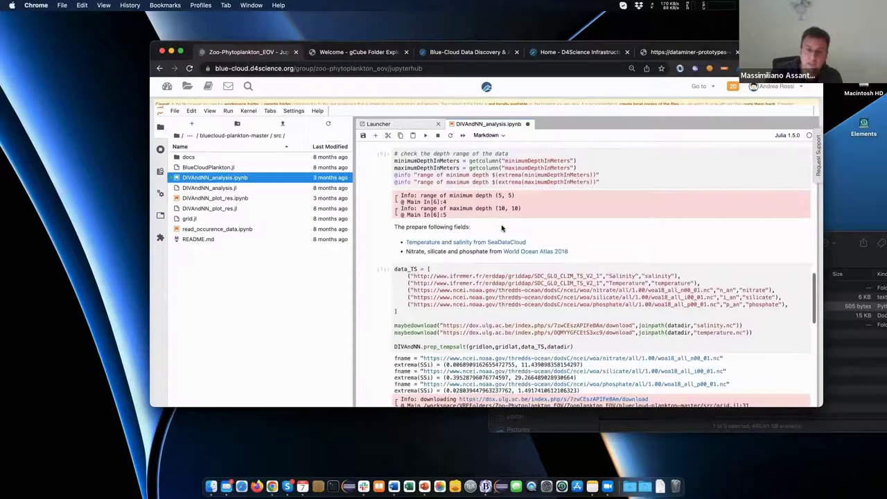
scroll(502, 225, down, 4)
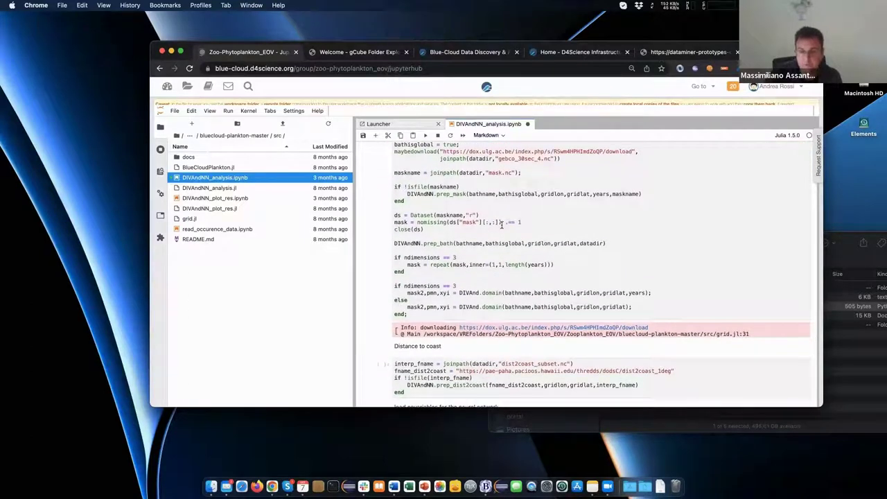
scroll(502, 226, down, 20)
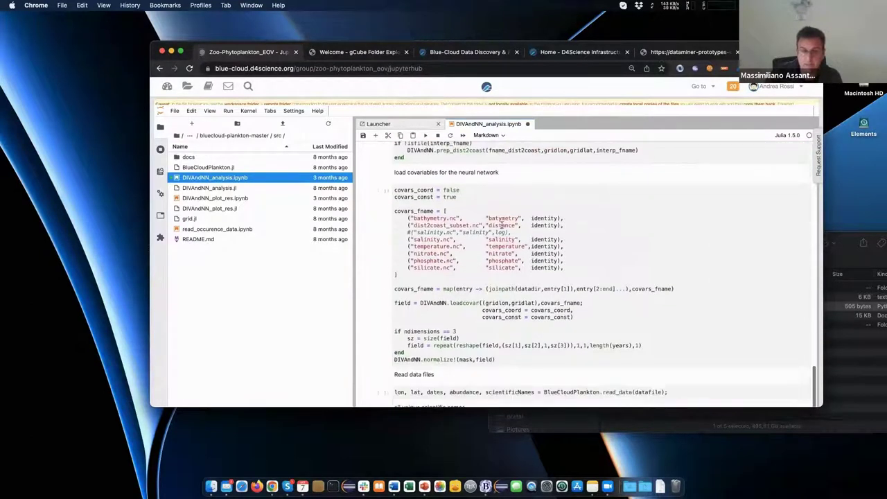
scroll(502, 225, down, 15)
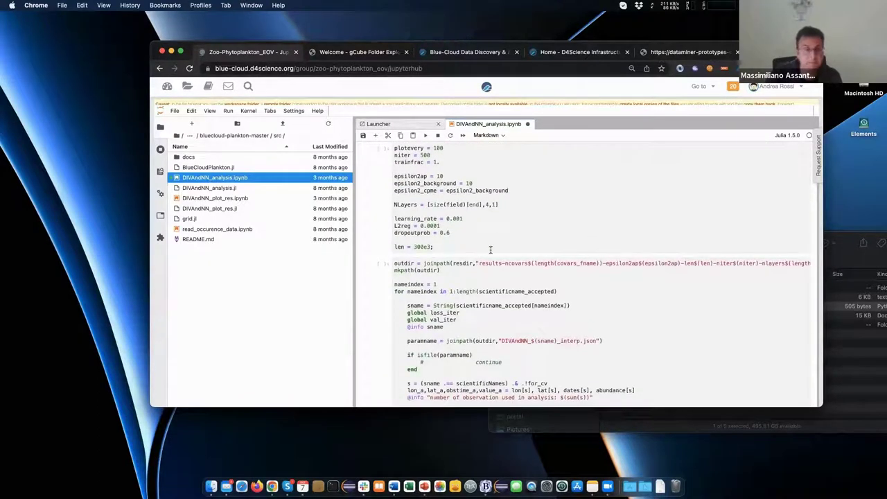
scroll(478, 251, up, 1)
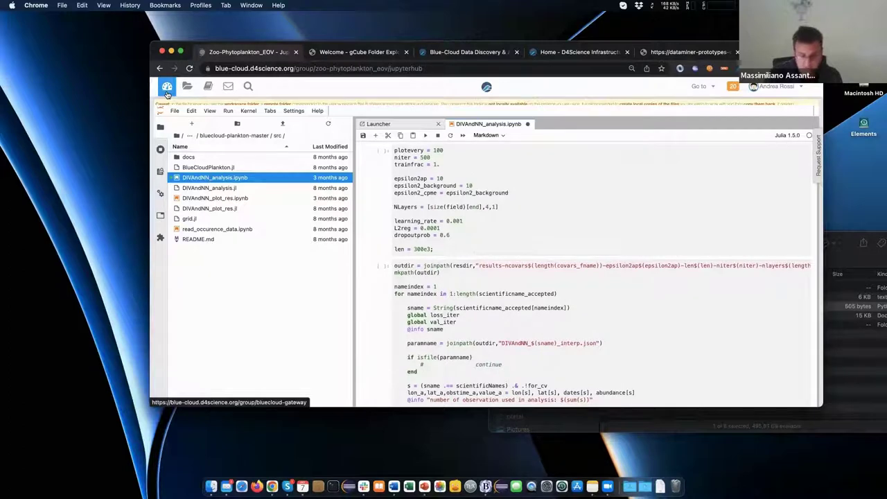
Leave the notebook without saving and return to the Blue-Cloud Gateway home page
click(167, 91)
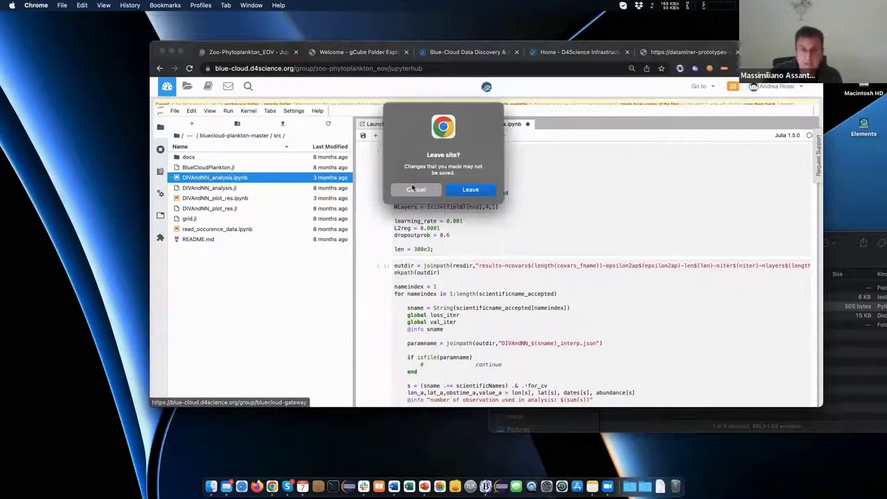
click(470, 190)
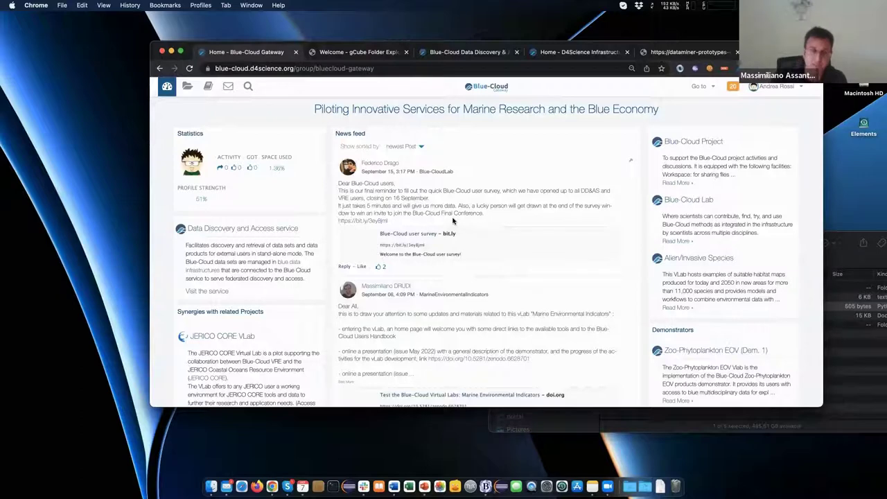
scroll(454, 220, down, 1)
scroll(454, 221, up, 1)
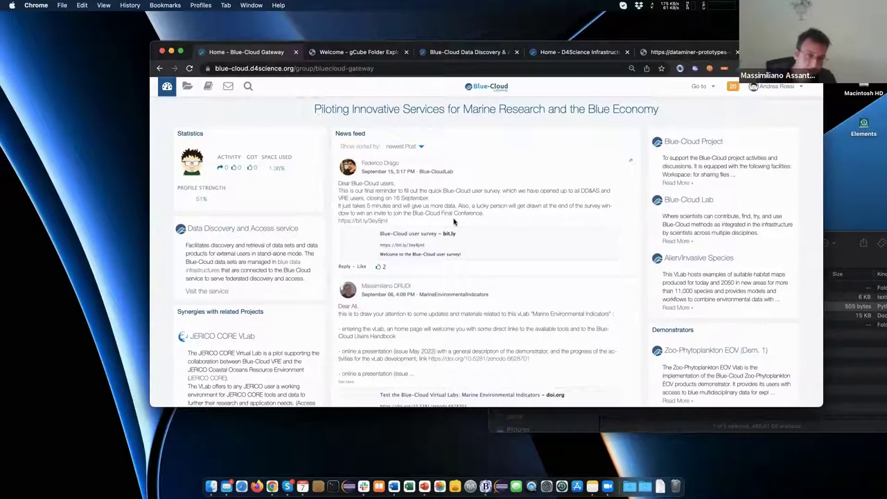
Enter the Marine Env. Indicators (Dem. 3) virtual lab and open its MEI Generator
scroll(454, 222, down, 5)
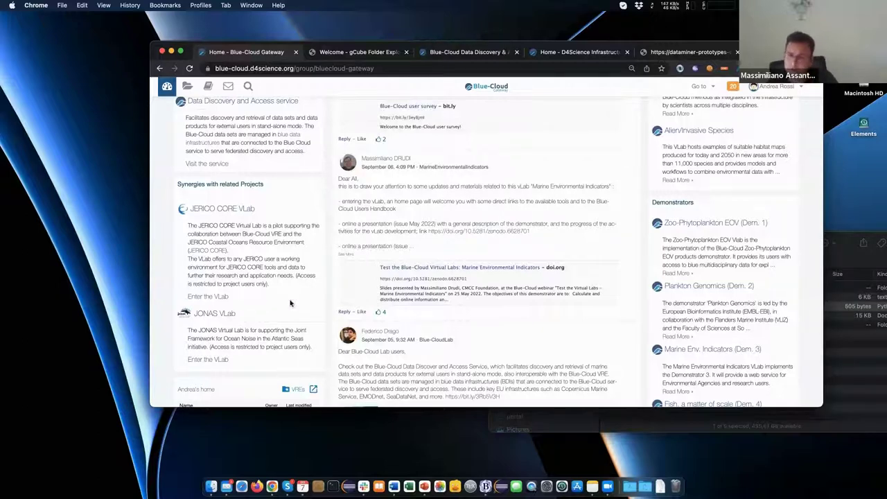
scroll(426, 284, up, 2)
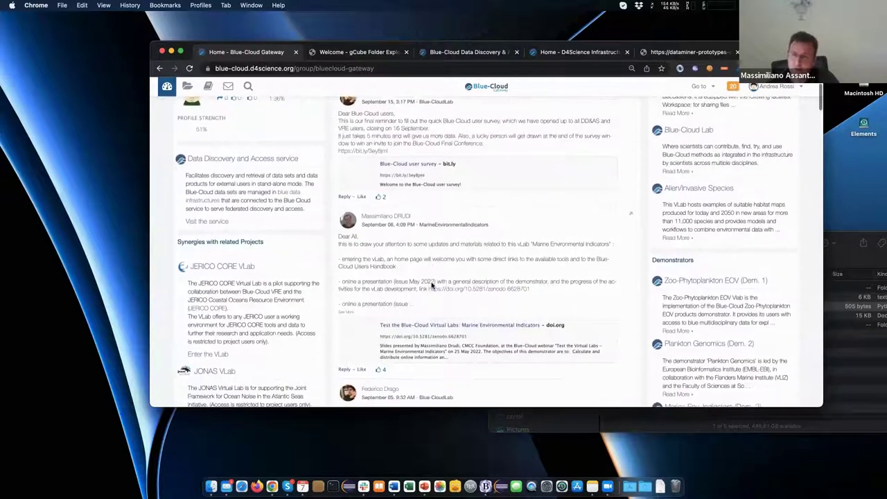
scroll(430, 285, down, 3)
click(695, 354)
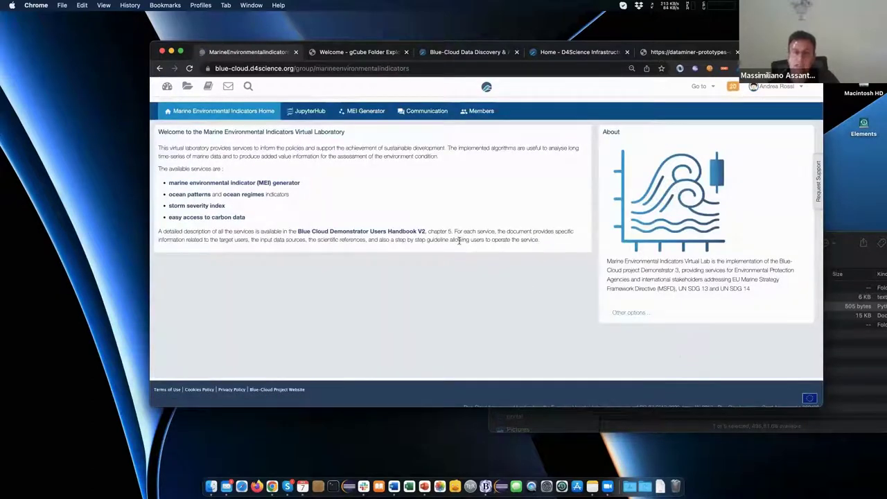
click(362, 120)
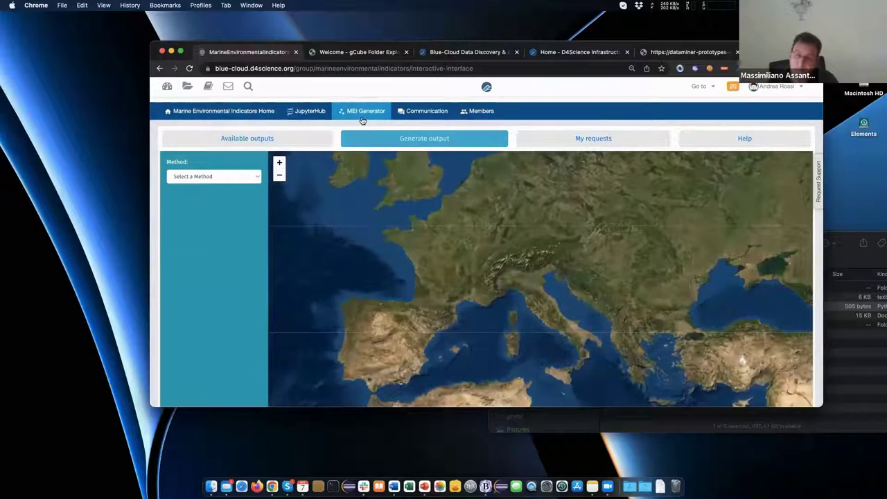
Set up an Ocean Climate output in the MEI Generator as an annual map from the MEDSEA_MULTIYEAR_PHY_006_004_BC data source
mouse_move(804, 438)
mouse_down()
mouse_move(794, 460)
mouse_move(797, 435)
mouse_up()
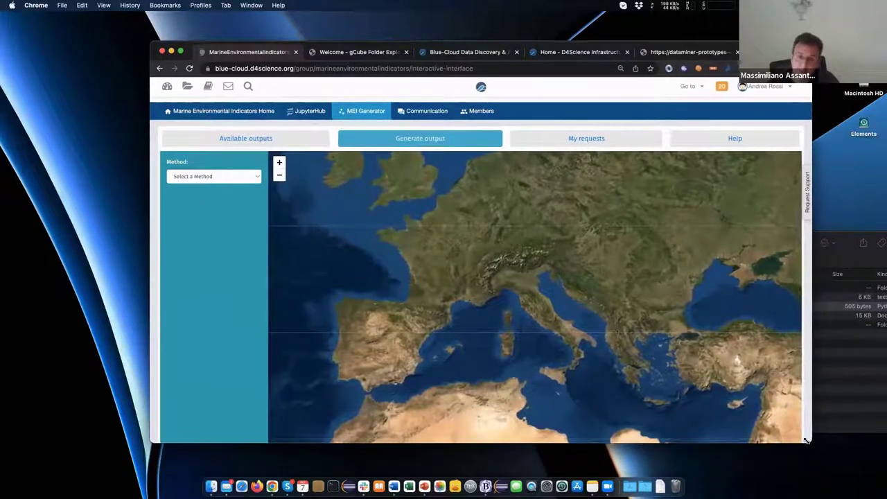
click(213, 177)
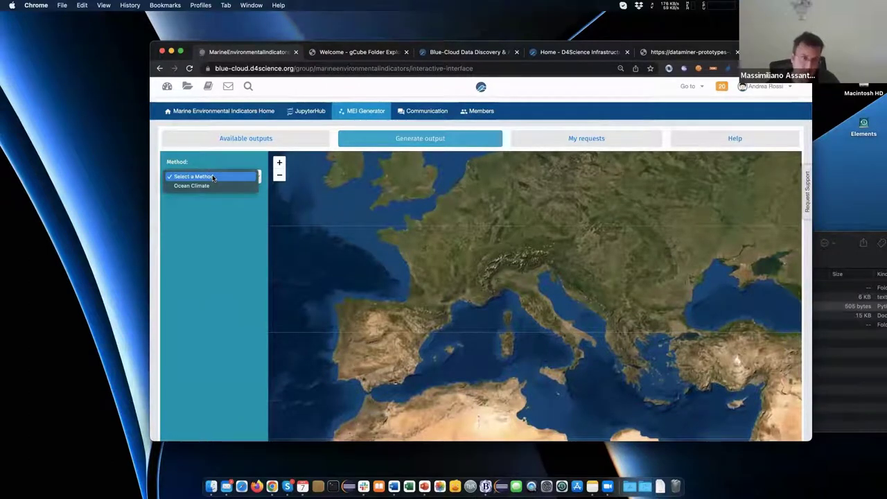
click(213, 177)
click(213, 177)
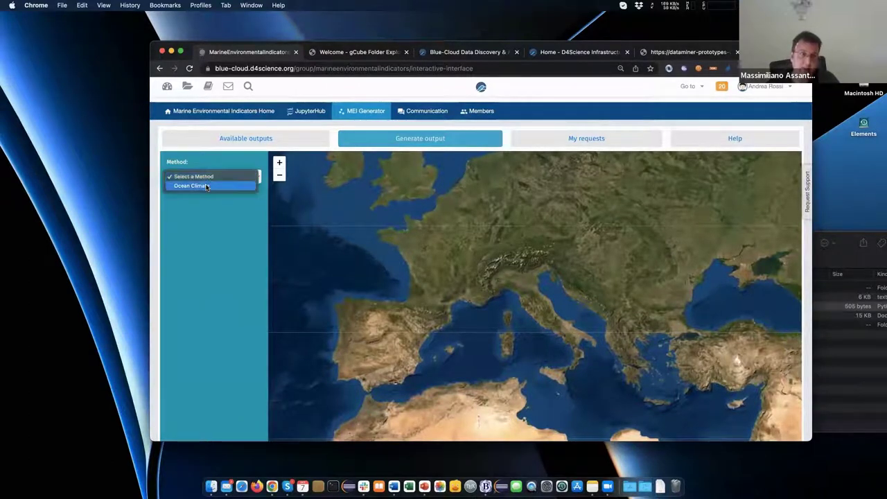
click(205, 186)
click(204, 208)
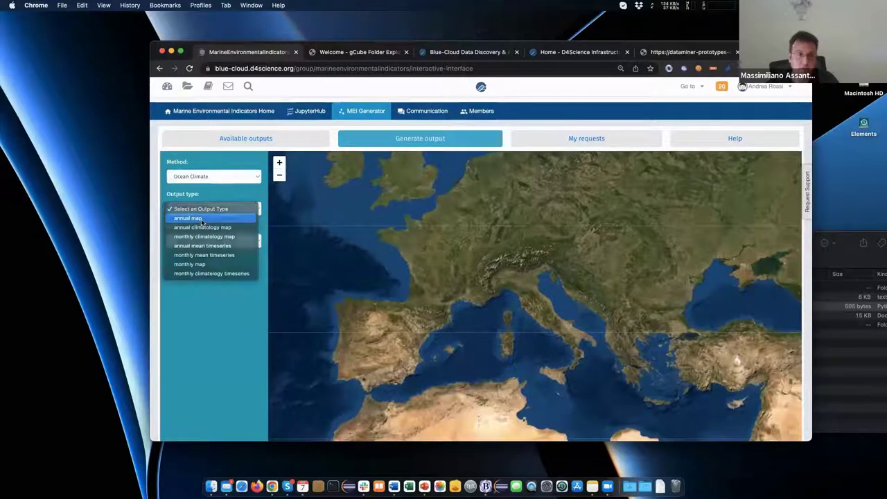
click(201, 217)
click(194, 241)
click(194, 249)
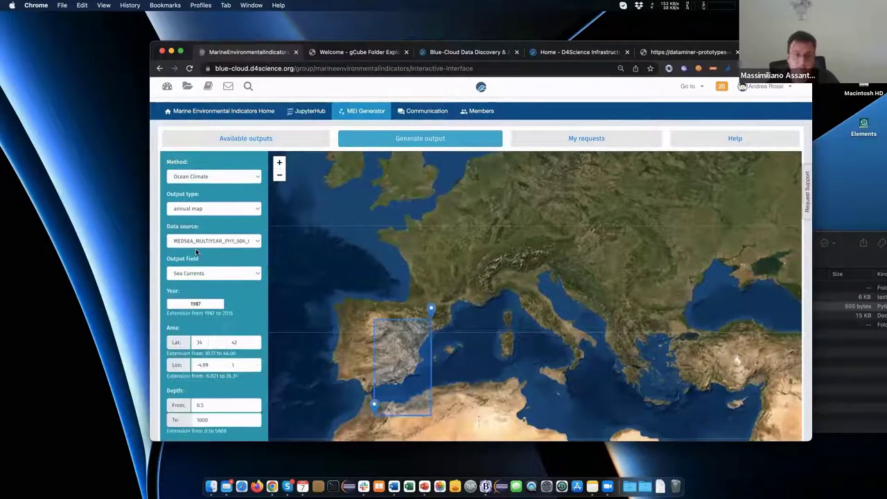
Review the request's output field, year, area and depth parameters, execute the process and acknowledge the confirmation message
scroll(217, 259, down, 5)
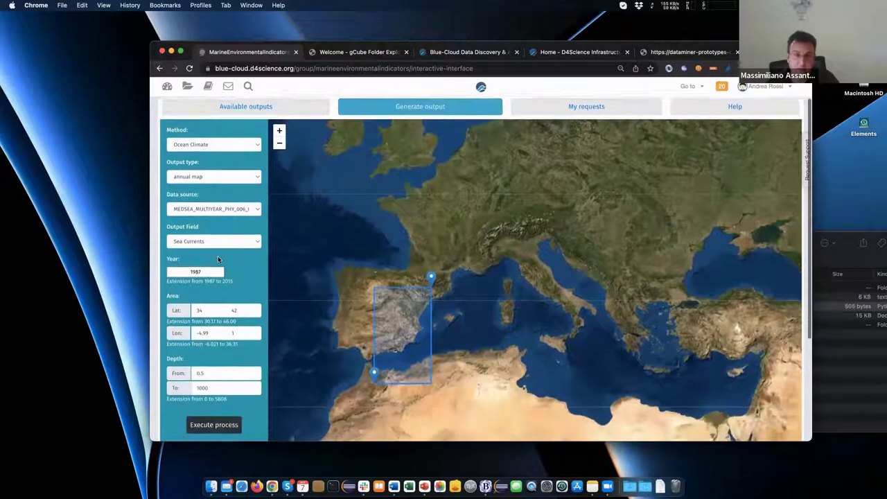
scroll(218, 259, up, 5)
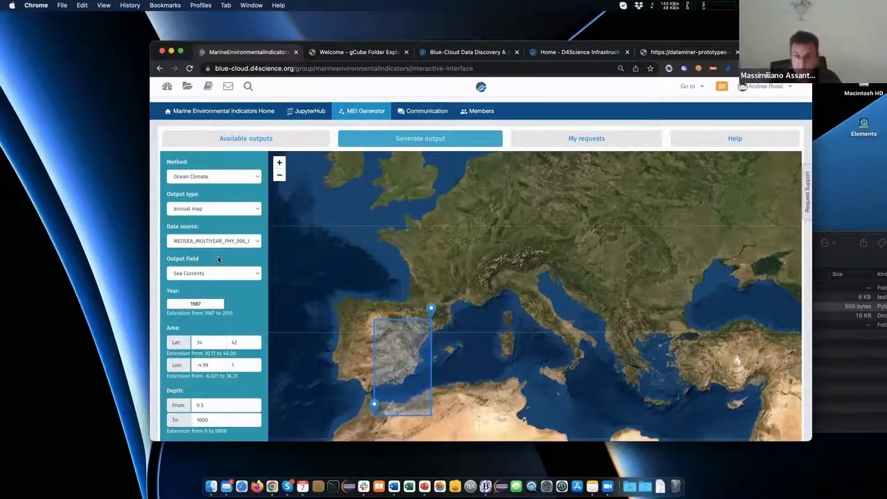
scroll(192, 264, down, 3)
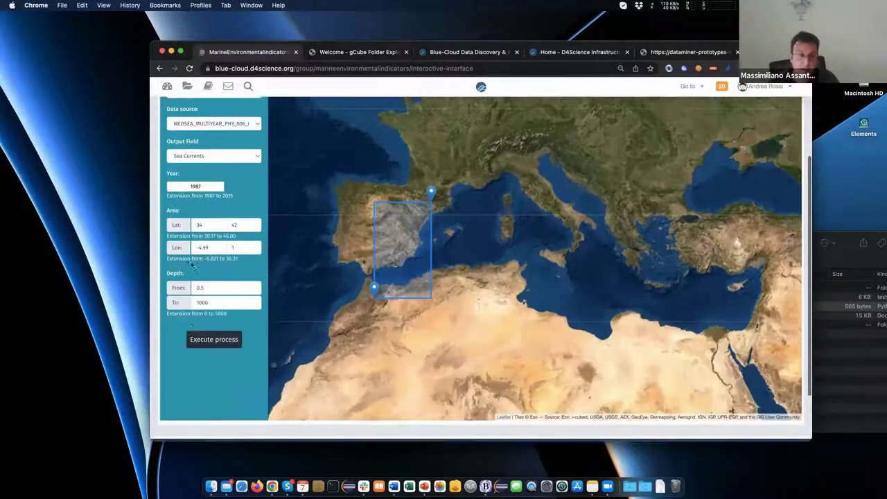
scroll(193, 264, down, 2)
click(214, 286)
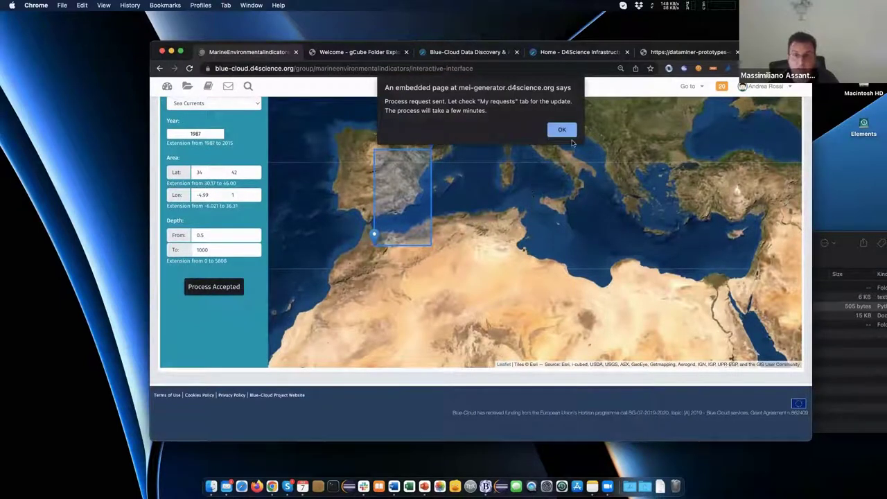
click(558, 135)
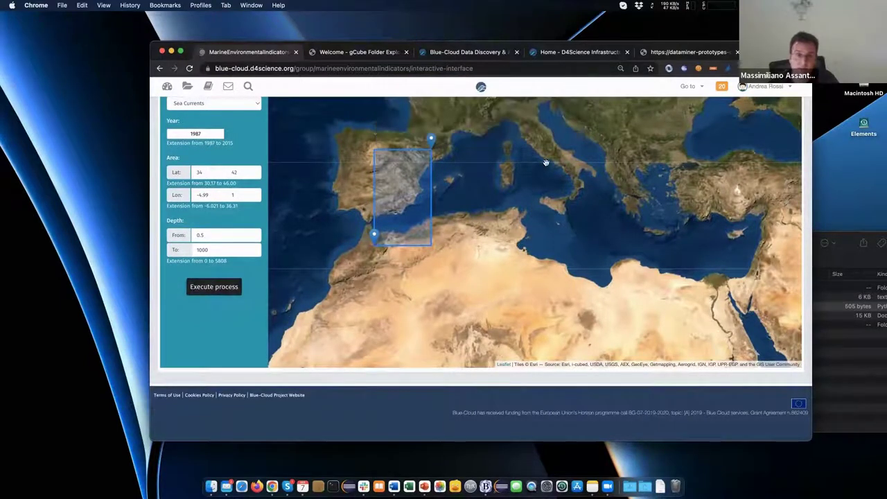
Check the submitted process's progress among the lab's own requests and return to the output generation form, dismissing its notice
scroll(534, 199, up, 3)
scroll(487, 201, down, 2)
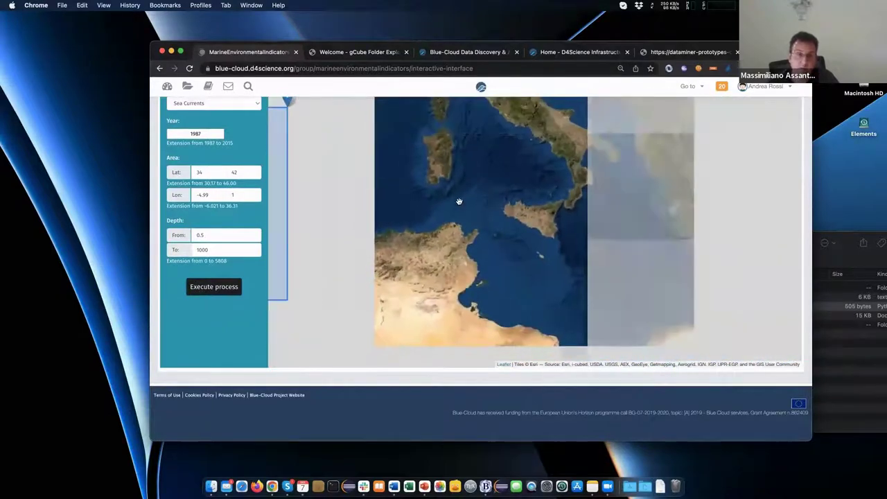
scroll(459, 201, down, 3)
scroll(146, 189, up, 3)
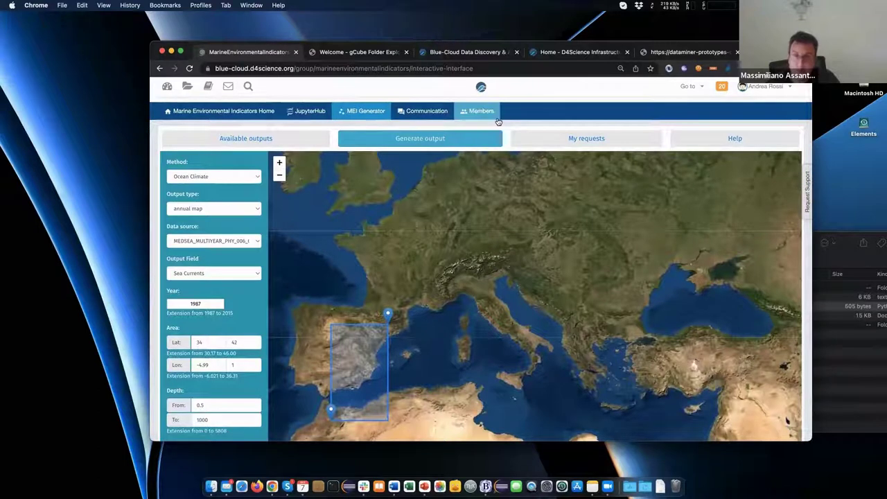
click(593, 142)
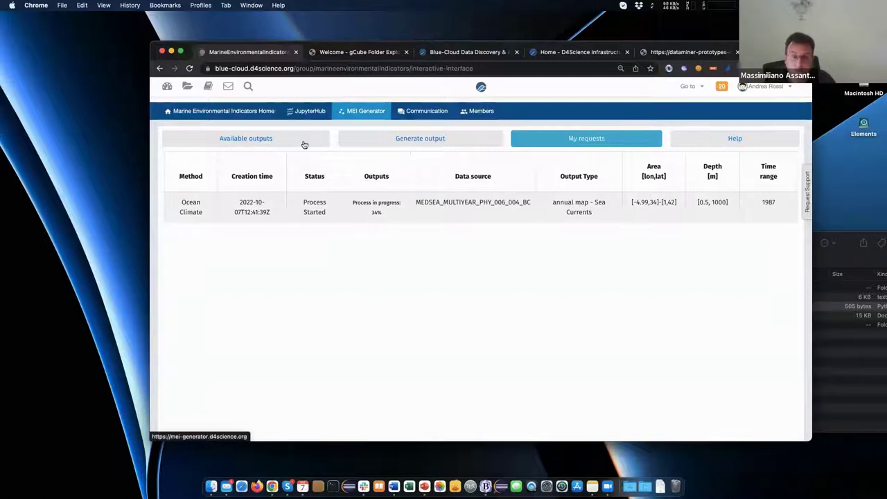
click(416, 139)
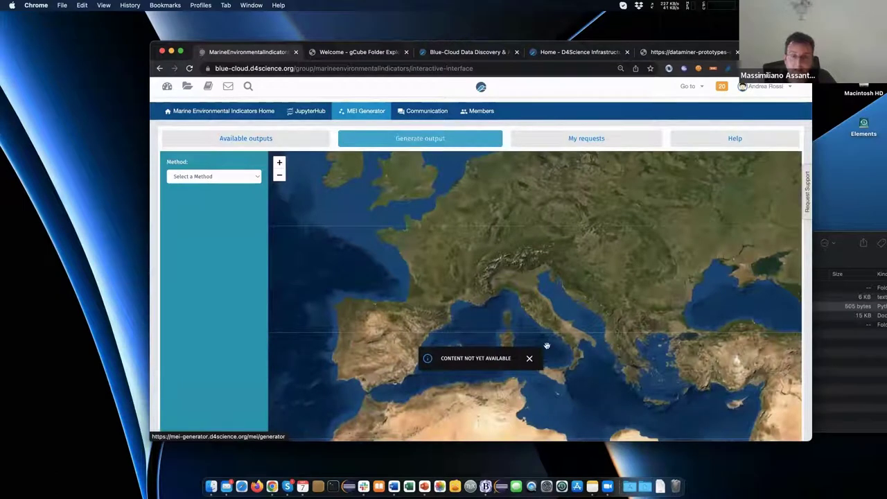
click(529, 358)
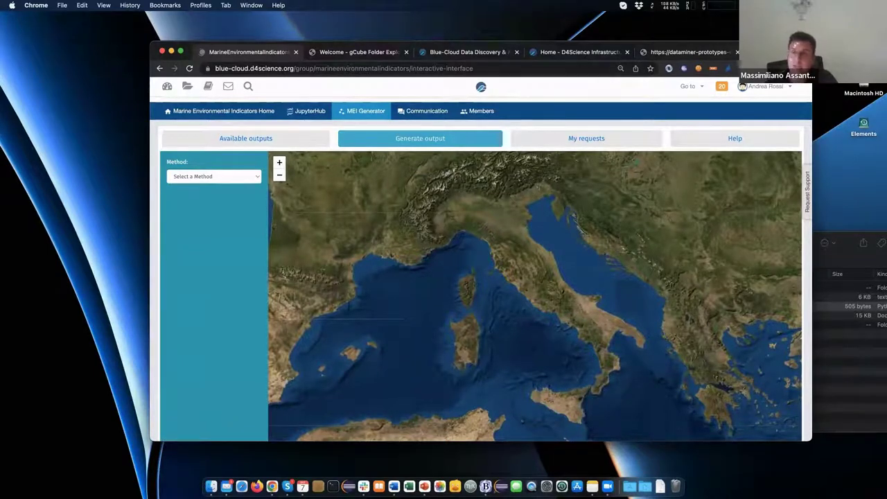
Open dev.d4science.org in a new browser tab and review the developer services, from the REST APIs to Docker Swarm and Data Miner
key(super+t)
text(dev.)
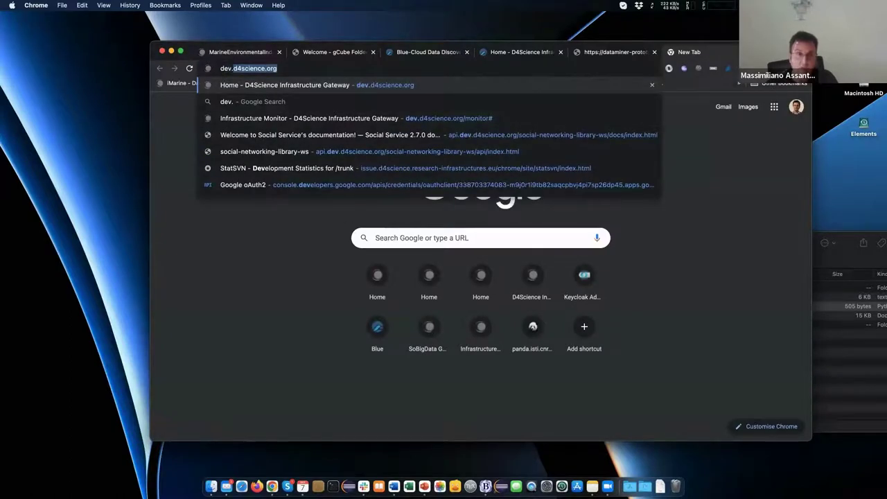
key(Return)
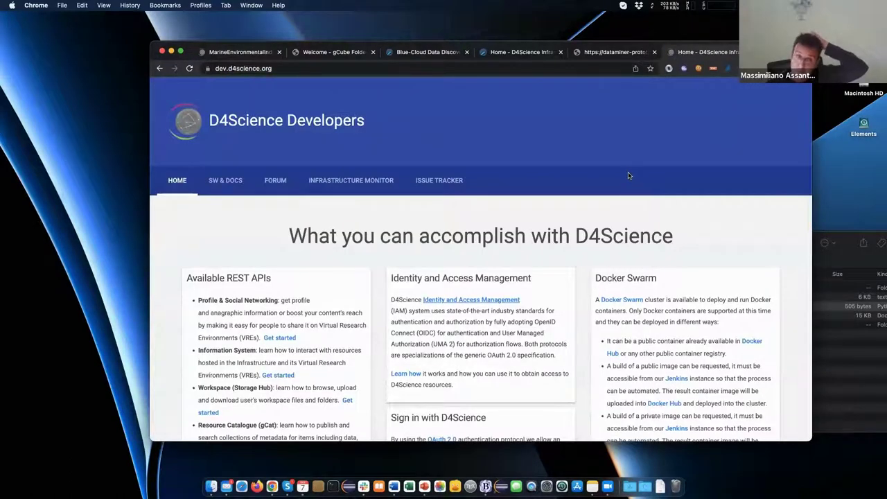
scroll(631, 175, down, 3)
scroll(630, 176, down, 3)
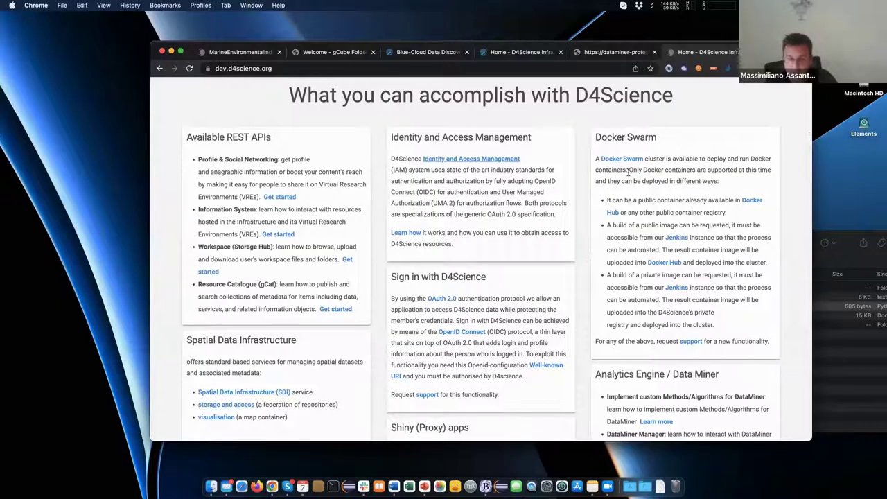
scroll(631, 187, down, 2)
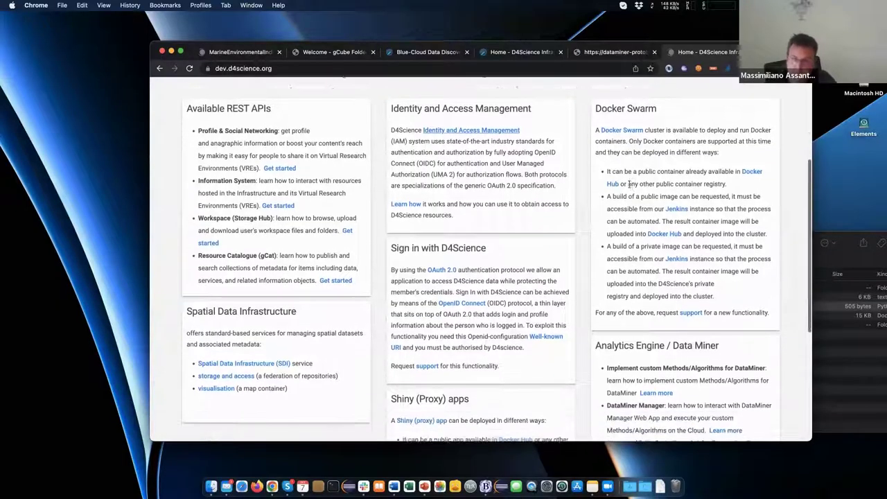
scroll(630, 183, down, 1)
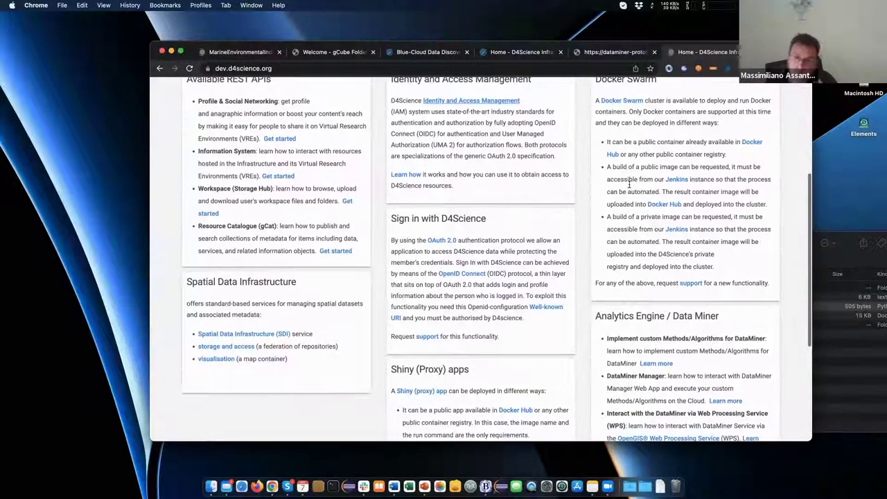